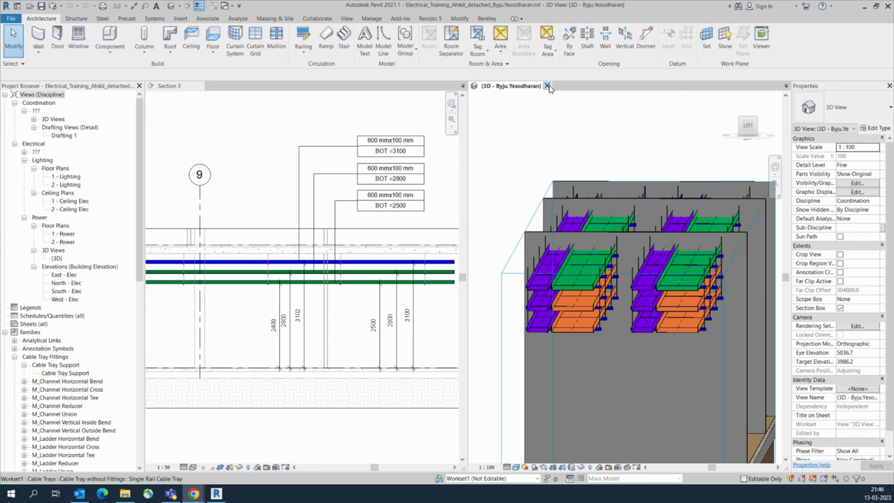
- Close the 3D view and delete all existing cable trays and their supports in Section 3
{"action": "left_click", "coordinate": [548, 86]}
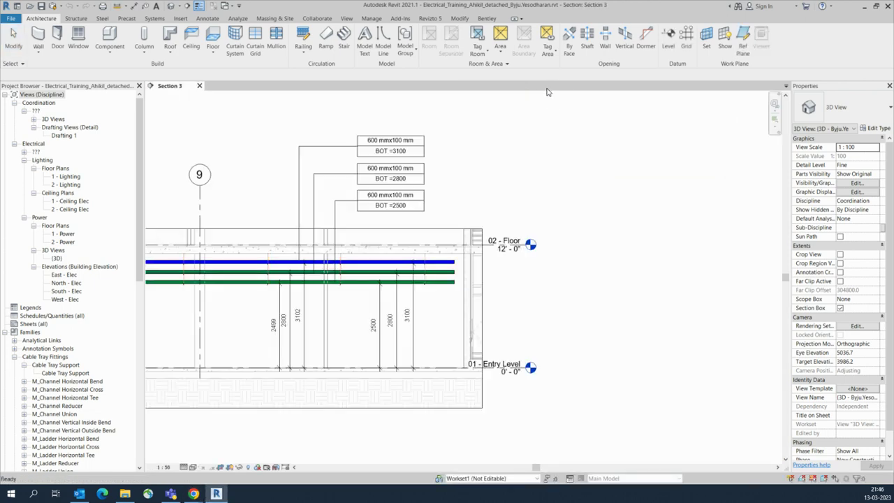
{"action": "middle_click", "coordinate": [502, 189]}
{"action": "middle_click", "coordinate": [495, 186]}
{"action": "scroll", "coordinate": [642, 302], "scroll_direction": "up", "scroll_amount": 3}
{"action": "scroll", "coordinate": [593, 291], "scroll_direction": "down", "scroll_amount": 4}
{"action": "scroll", "coordinate": [308, 266], "scroll_direction": "up", "scroll_amount": 8}
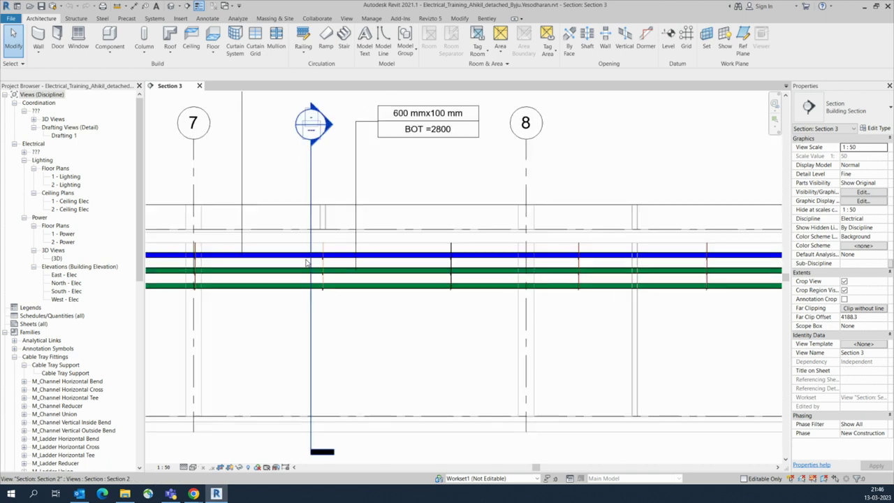
{"action": "scroll", "coordinate": [338, 263], "scroll_direction": "down", "scroll_amount": 7}
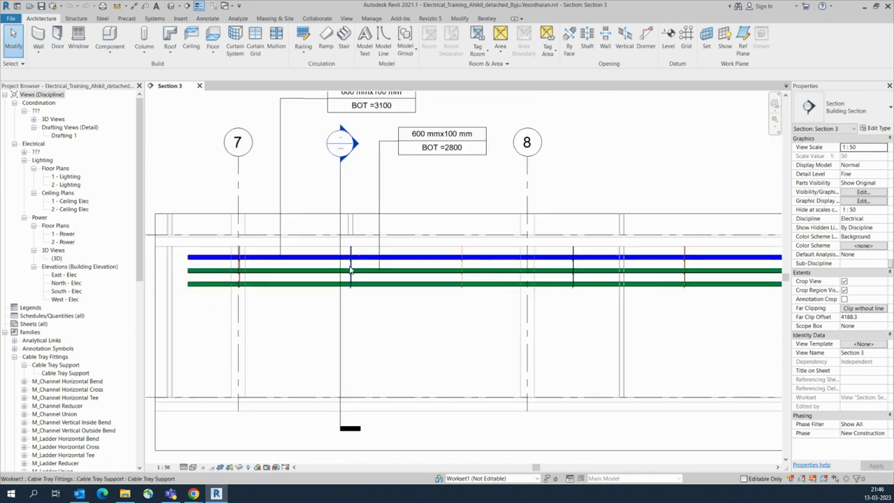
{"action": "left_click", "coordinate": [352, 278]}
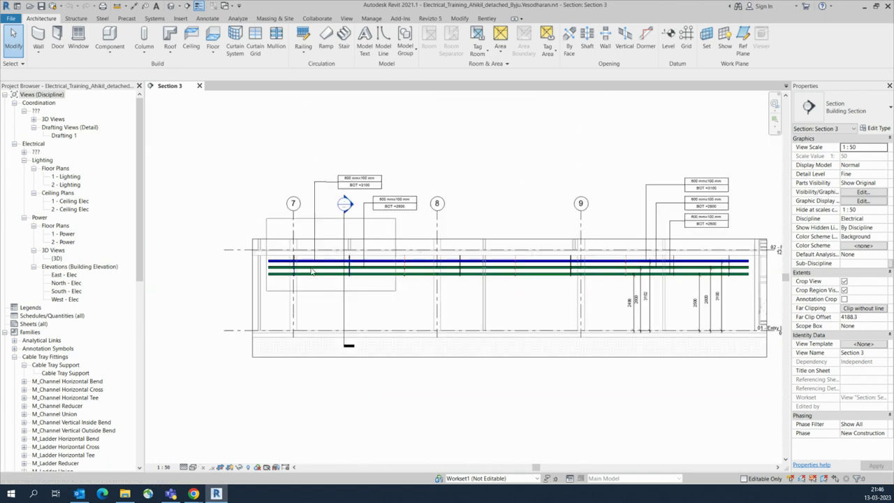
{"action": "left_click", "coordinate": [270, 227]}
{"action": "left_click_drag", "start_coordinate": [269, 223], "coordinate": [752, 311]}
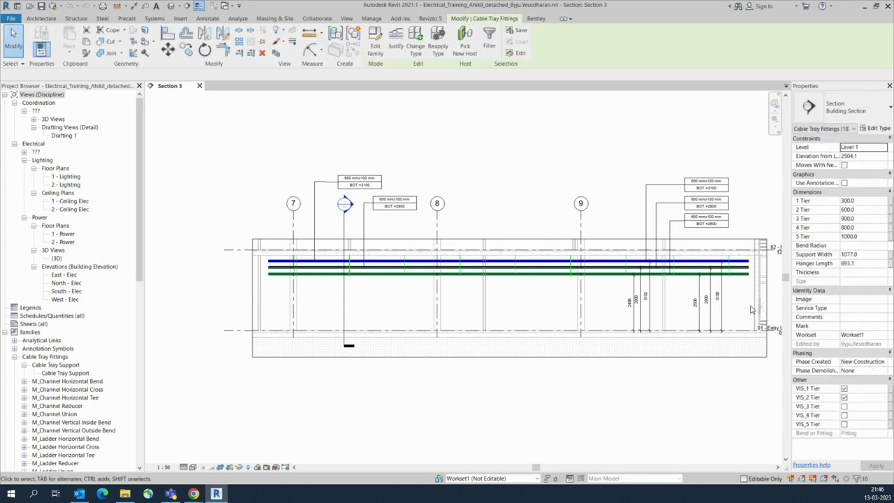
{"action": "key", "text": "Escape"}
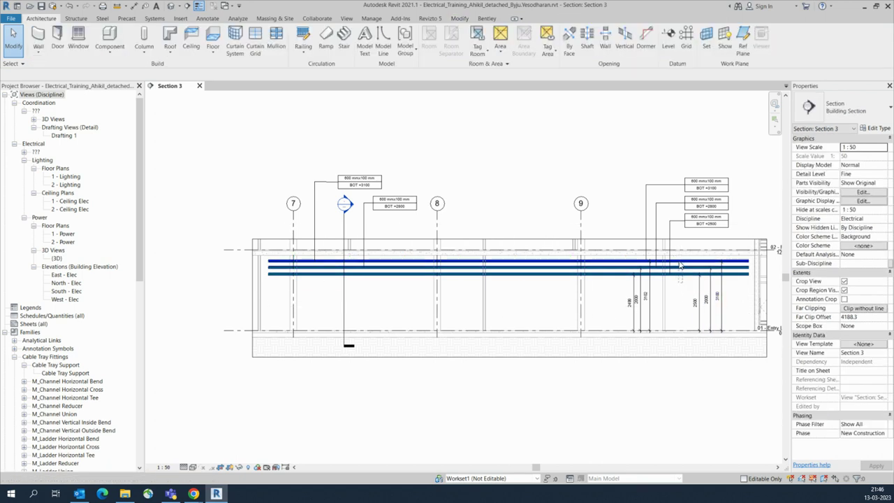
{"action": "left_click", "coordinate": [681, 267]}
{"action": "key", "text": "Delete"}
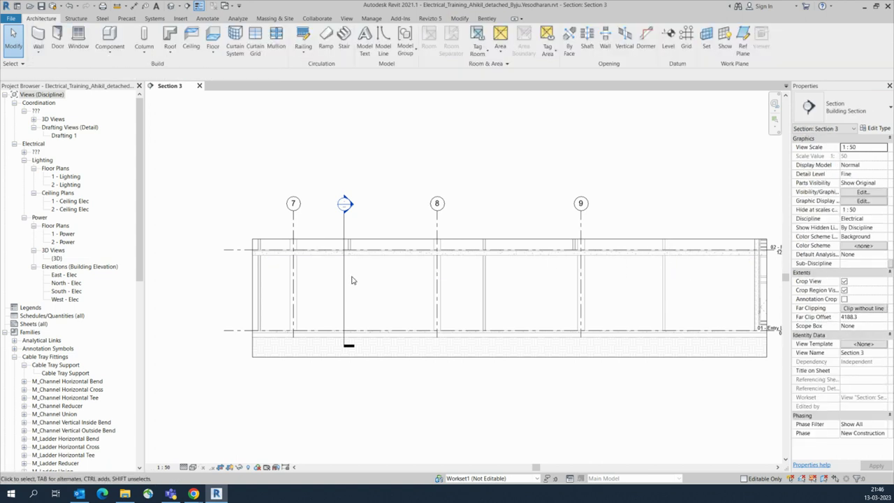
- Open the 1 - Power floor plan and start a new cable tray with service type Power-1
{"action": "double_click", "coordinate": [68, 234]}
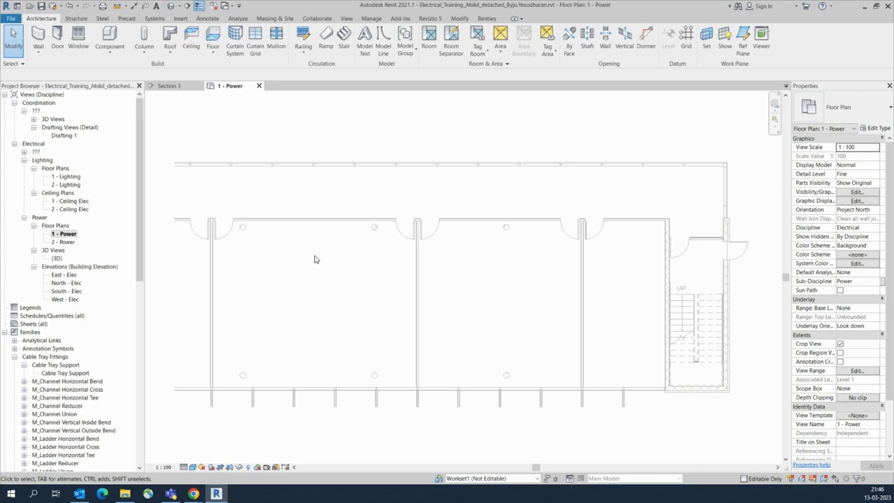
{"action": "middle_click_drag", "start_coordinate": [385, 270], "coordinate": [377, 261]}
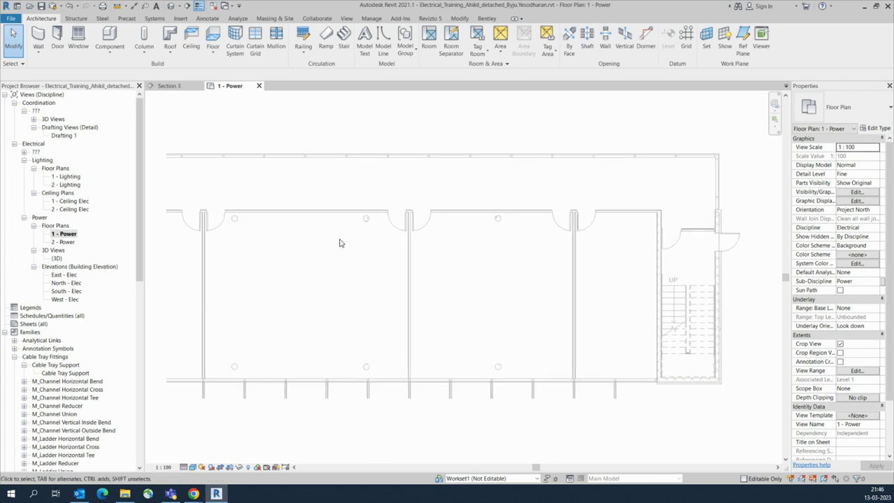
{"action": "left_click", "coordinate": [159, 19]}
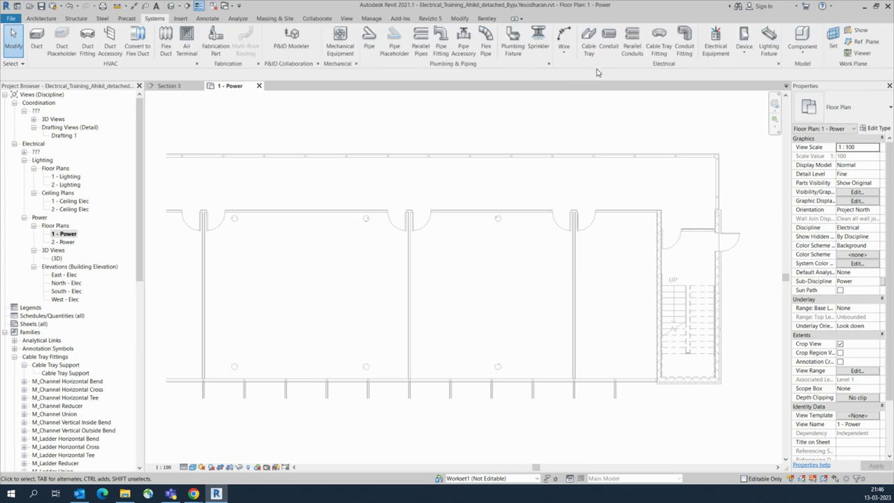
{"action": "left_click", "coordinate": [589, 43]}
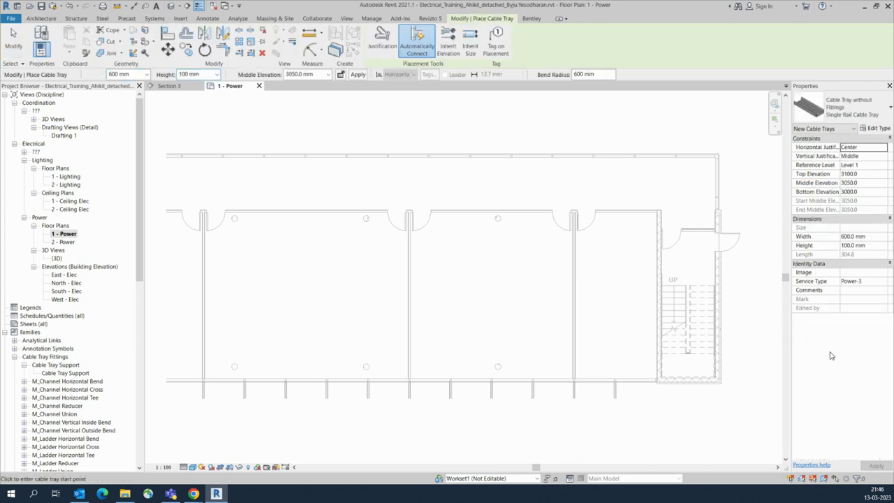
{"action": "left_click", "coordinate": [867, 281]}
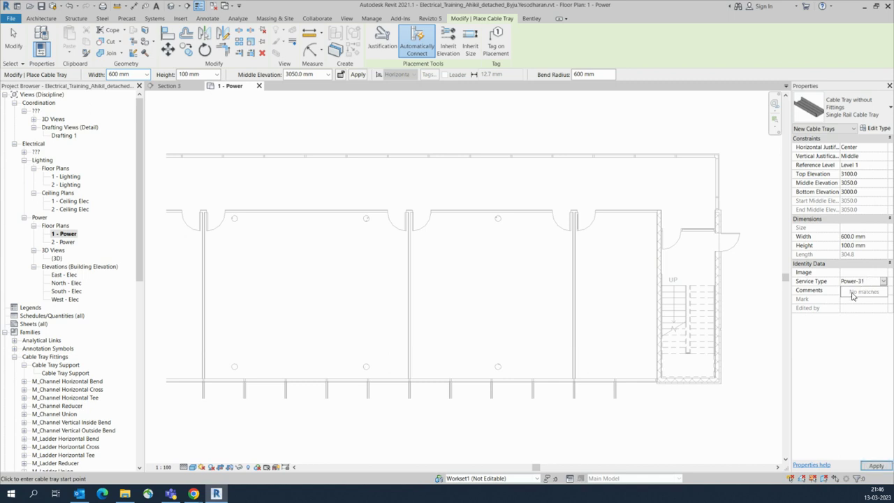
{"action": "key", "text": "BackSpace"}
{"action": "key", "text": "BackSpace"}
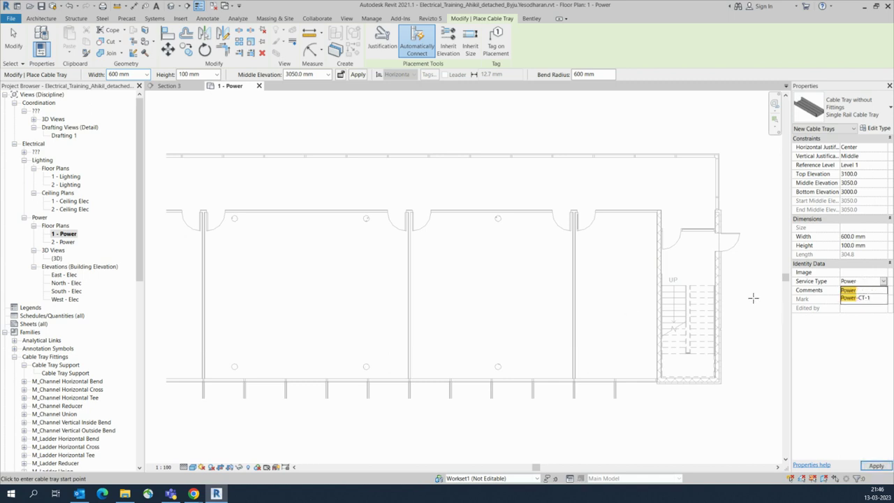
{"action": "left_click", "coordinate": [863, 283]}
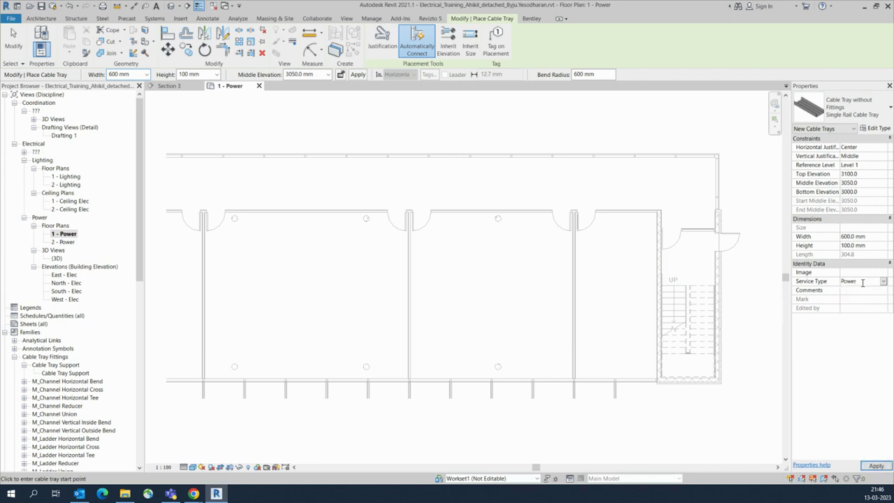
{"action": "type", "text": "-1"}
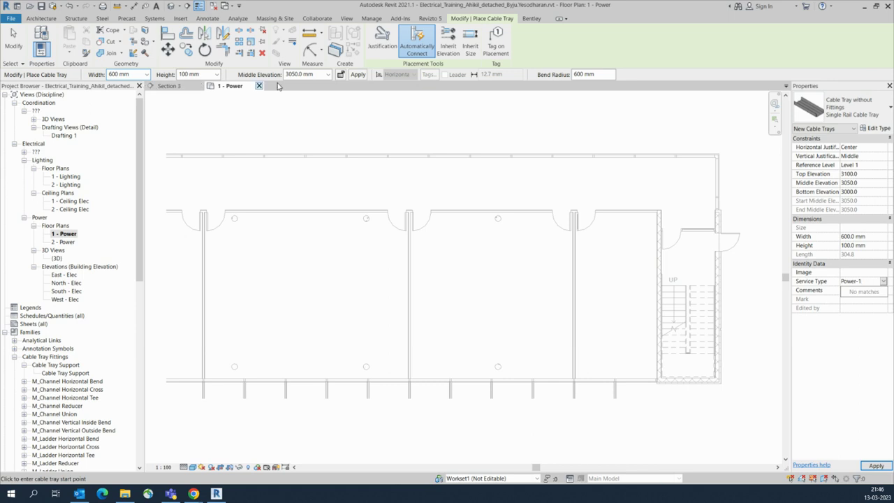
- Set the middle elevation to 3000 mm and draw a horizontal cable tray about 21700 mm long across the rooms, just below the doors
{"action": "left_click", "coordinate": [328, 75]}
{"action": "left_click", "coordinate": [298, 91]}
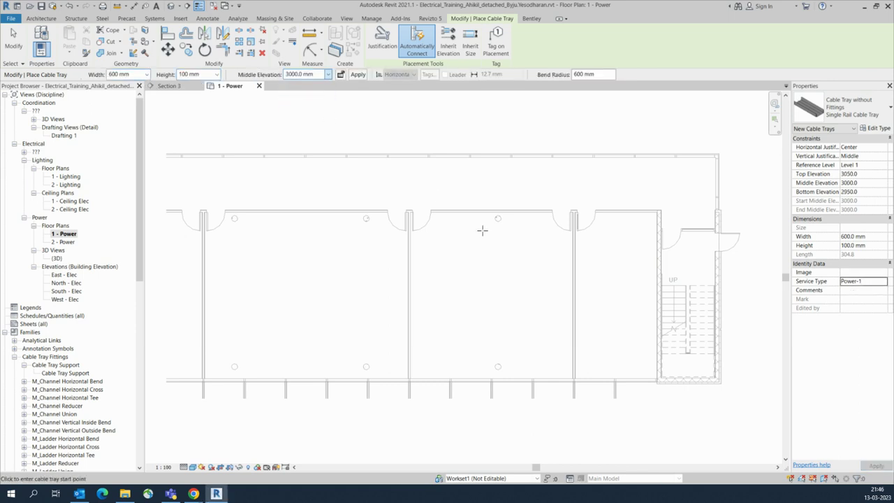
{"action": "left_click", "coordinate": [569, 243]}
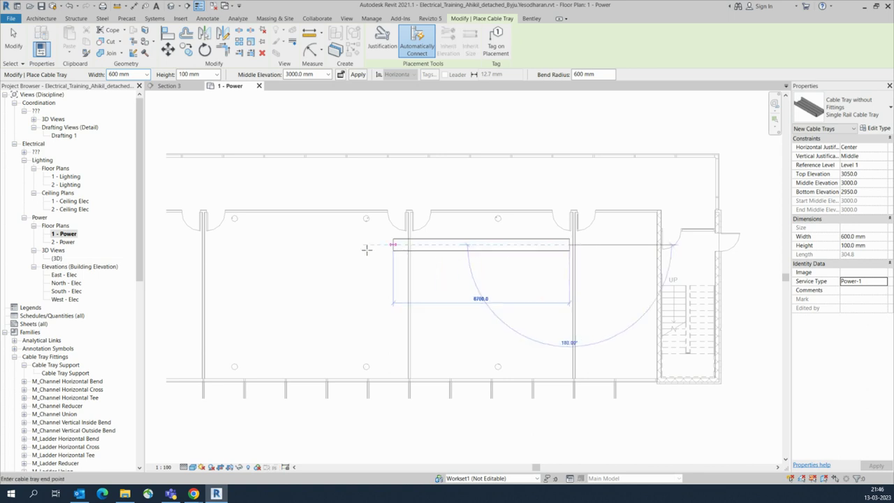
{"action": "left_click", "coordinate": [218, 243]}
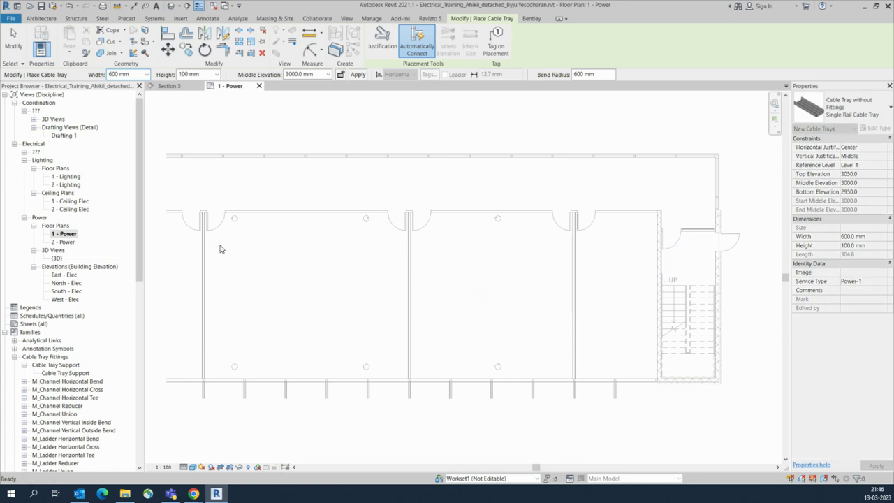
{"action": "left_click", "coordinate": [653, 237]}
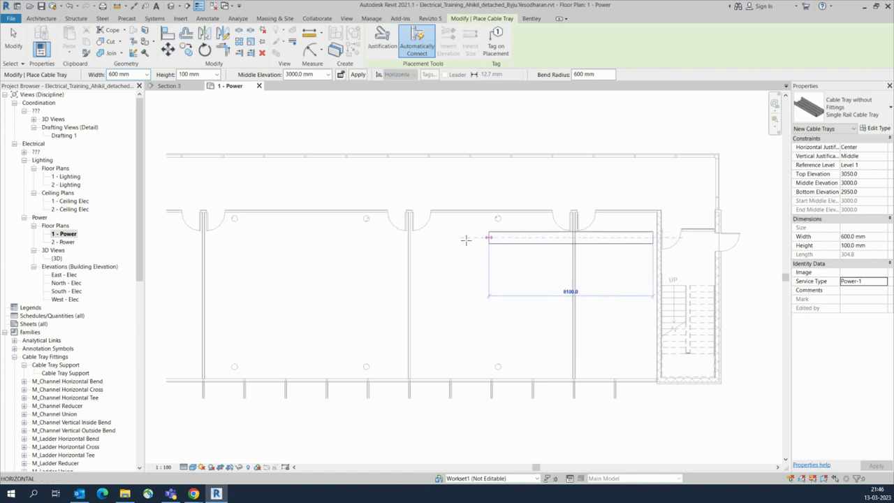
{"action": "left_click", "coordinate": [214, 238]}
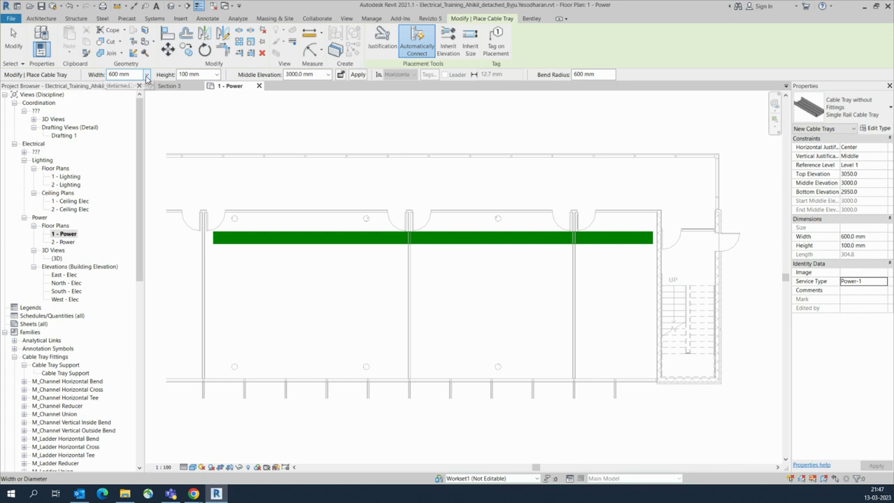
- Draw a second 600 mm wide tray about 21700 mm long, parallel below the first, with service type Power-2
{"action": "left_click", "coordinate": [147, 75]}
{"action": "left_click", "coordinate": [147, 74]}
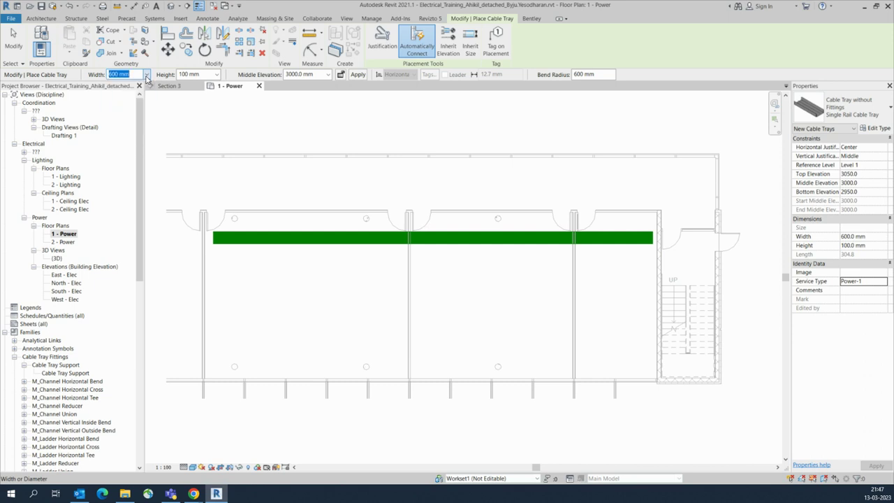
{"action": "left_click", "coordinate": [868, 282]}
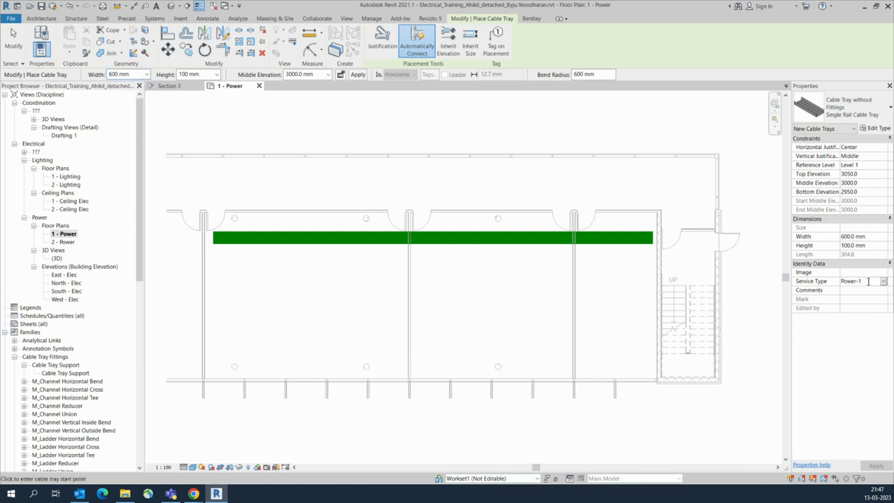
{"action": "key", "text": "BackSpace"}
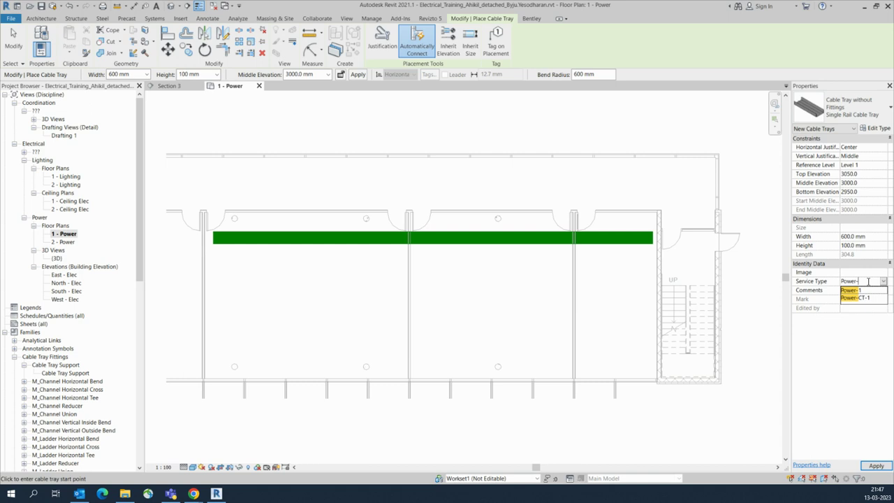
{"action": "type", "text": "2"}
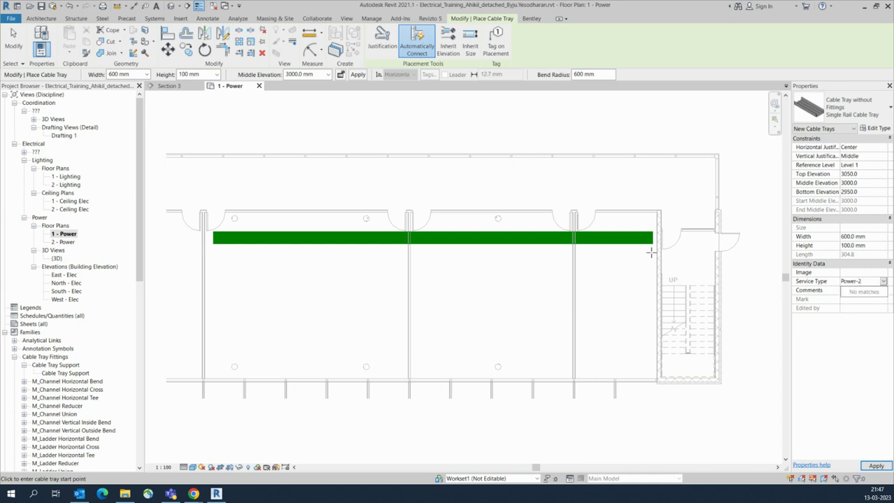
{"action": "key", "text": "Return"}
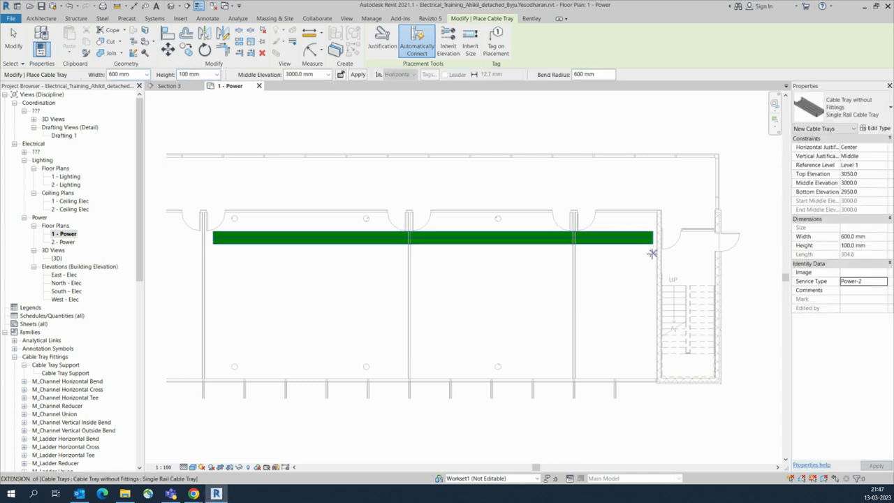
{"action": "left_click", "coordinate": [652, 254]}
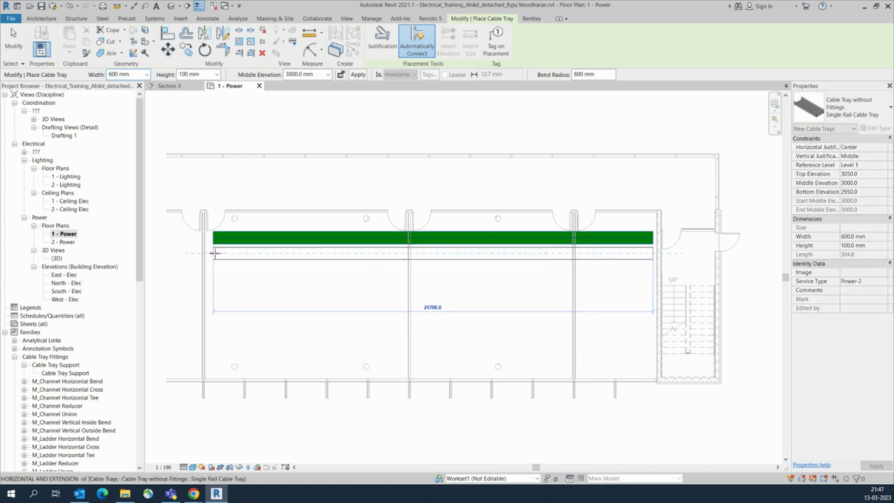
{"action": "left_click", "coordinate": [215, 254]}
{"action": "key", "text": "Escape"}
{"action": "key", "text": "Escape"}
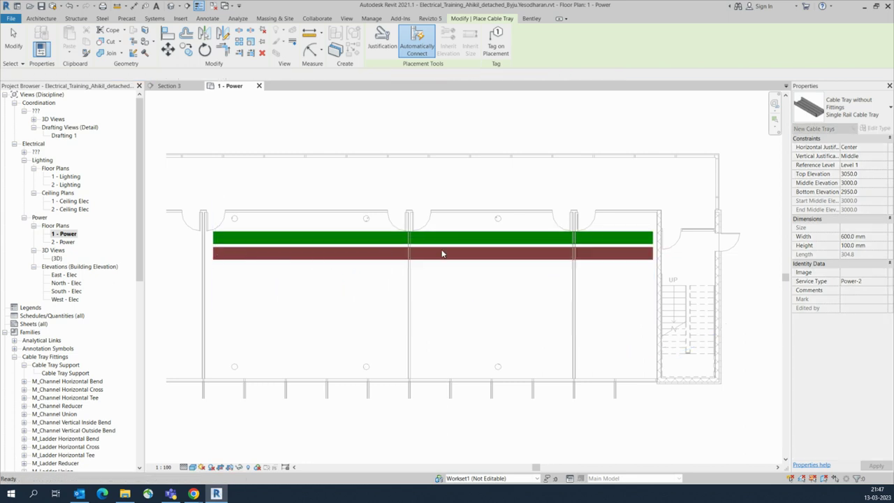
- Draw a third parallel tray below the Power-2 tray with service type Power-3, aligned to the same ends
{"action": "left_click", "coordinate": [873, 281]}
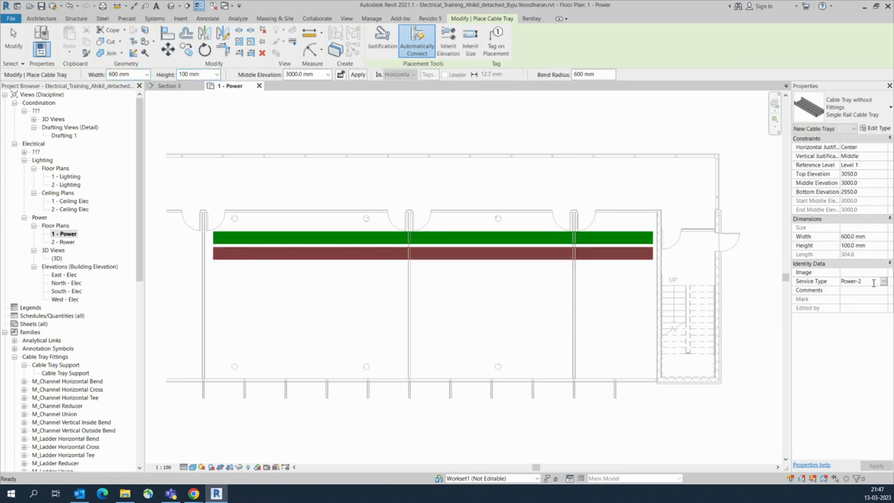
{"action": "key", "text": "BackSpace"}
{"action": "type", "text": "3"}
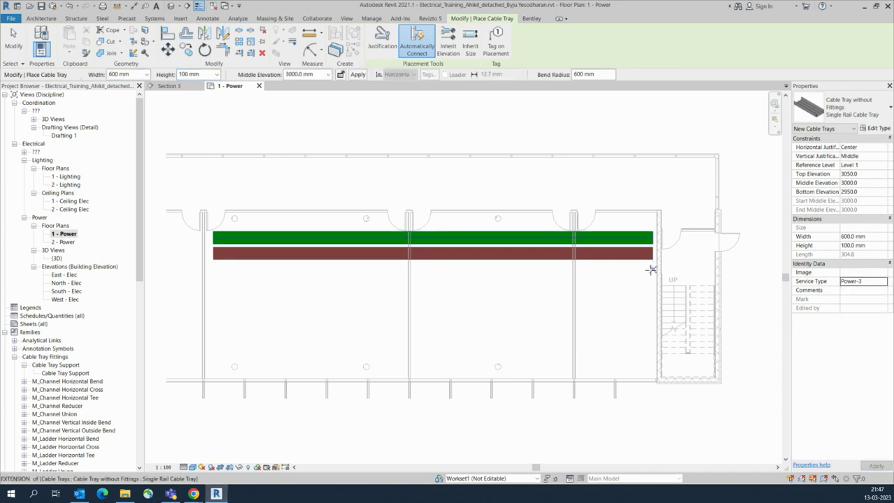
{"action": "left_click", "coordinate": [651, 271]}
{"action": "left_click", "coordinate": [214, 270]}
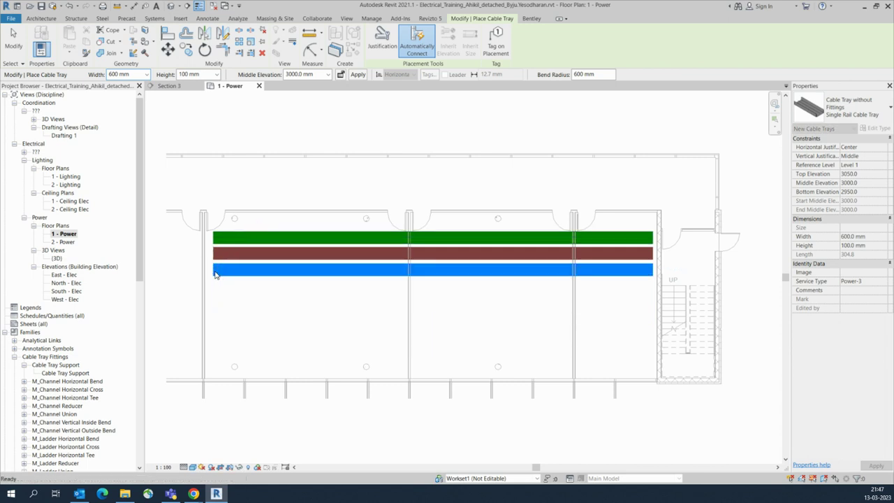
{"action": "key", "text": "Escape"}
{"action": "key", "text": "Escape"}
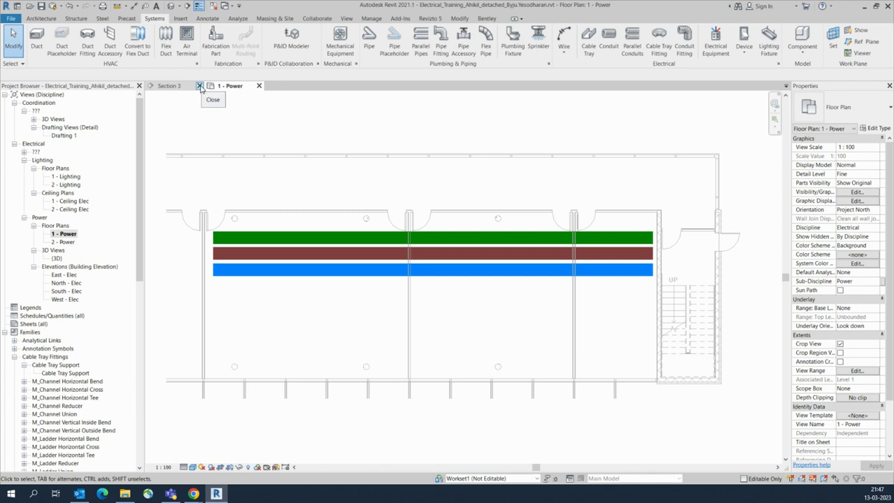
- Close the Section 3 view and draw a vertical section line in the plan crossing all three cable trays
{"action": "left_click", "coordinate": [200, 85]}
{"action": "left_click", "coordinate": [185, 7]}
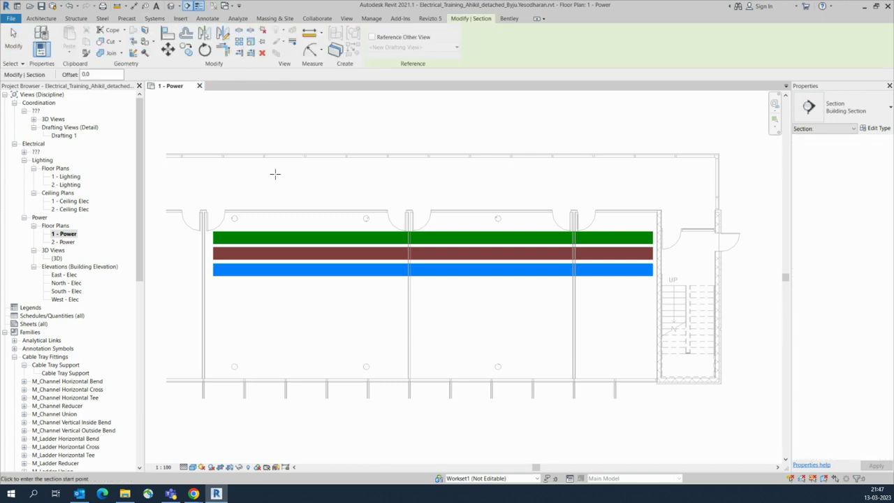
{"action": "left_click", "coordinate": [270, 148]}
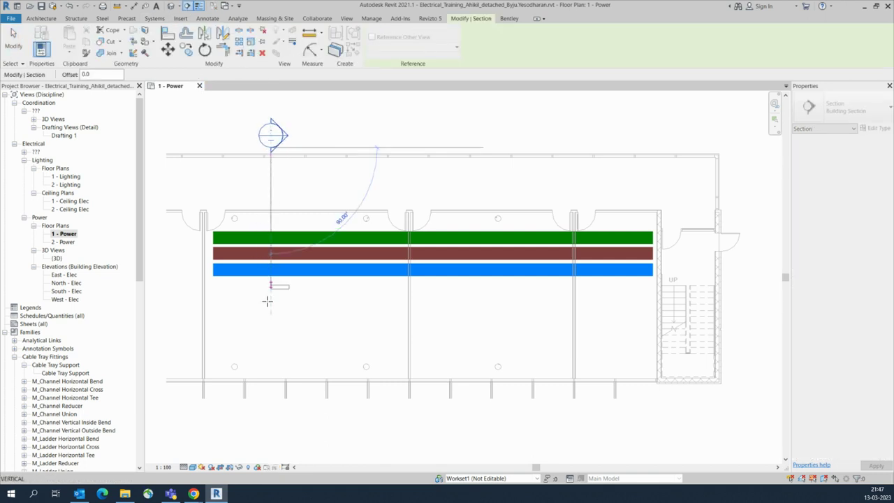
{"action": "left_click", "coordinate": [271, 377]}
{"action": "key", "text": "Escape"}
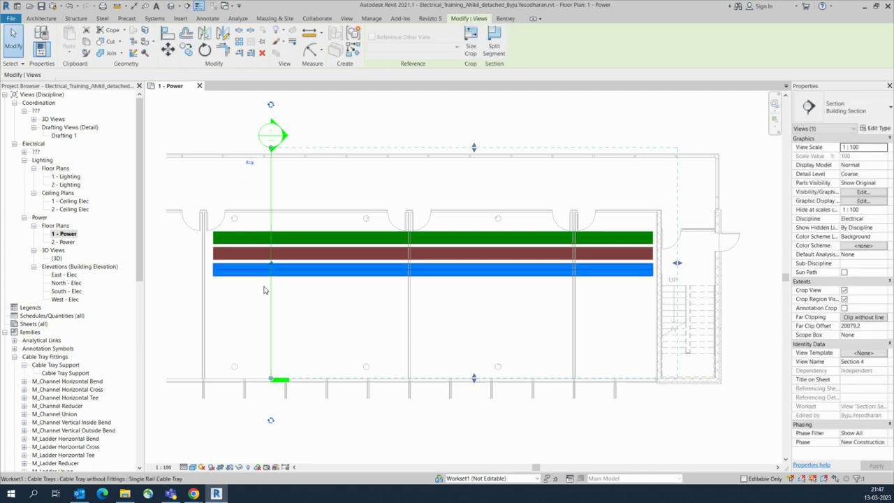
- Shorten the section's far clip to about 1532 mm, shift the line toward the trays' west end, and open the section view
{"action": "left_click_drag", "start_coordinate": [677, 262], "coordinate": [301, 285]}
{"action": "left_click_drag", "start_coordinate": [240, 313], "coordinate": [239, 314]}
{"action": "right_click", "coordinate": [239, 314]}
{"action": "left_click", "coordinate": [268, 148]}
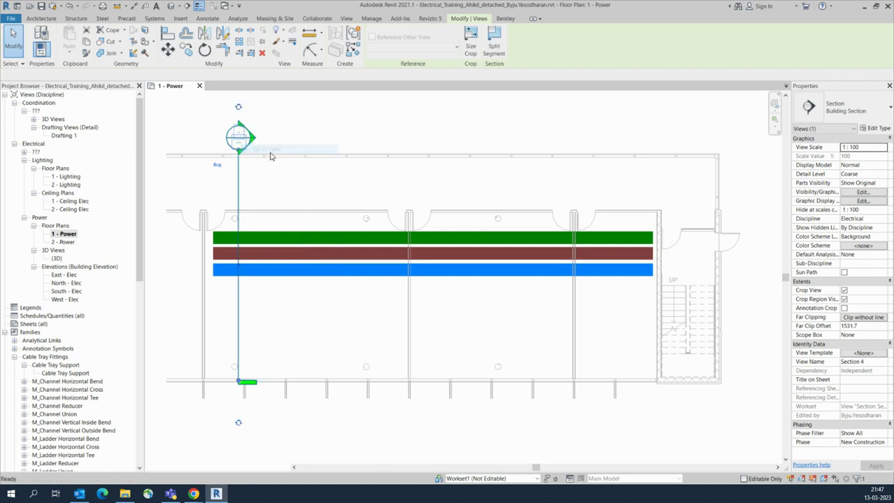
- Set the section view's detail level to Fine and its scale to 1:50
{"action": "left_click", "coordinate": [183, 467]}
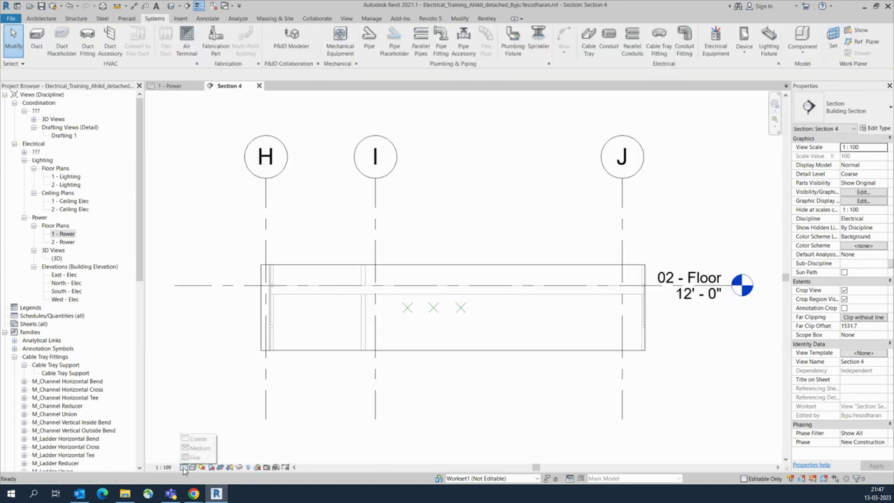
{"action": "left_click", "coordinate": [192, 456]}
{"action": "left_click", "coordinate": [163, 467]}
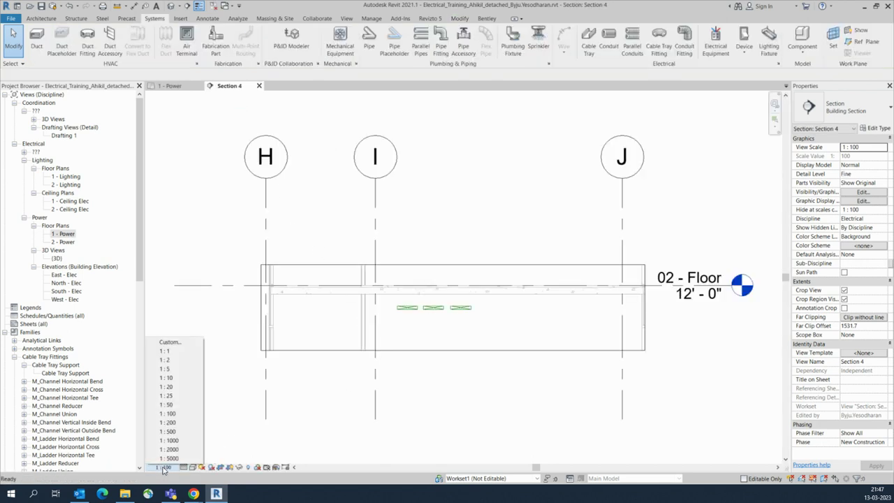
{"action": "left_click", "coordinate": [166, 404]}
- Extend the section's crop region downward to include the 01 - Entry Level floor
{"action": "middle_click_drag", "start_coordinate": [434, 365], "coordinate": [411, 295]}
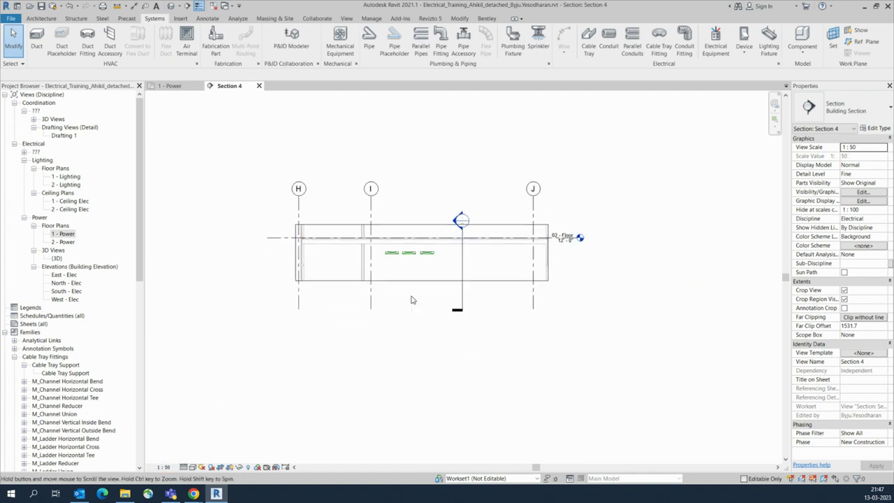
{"action": "left_click", "coordinate": [419, 281]}
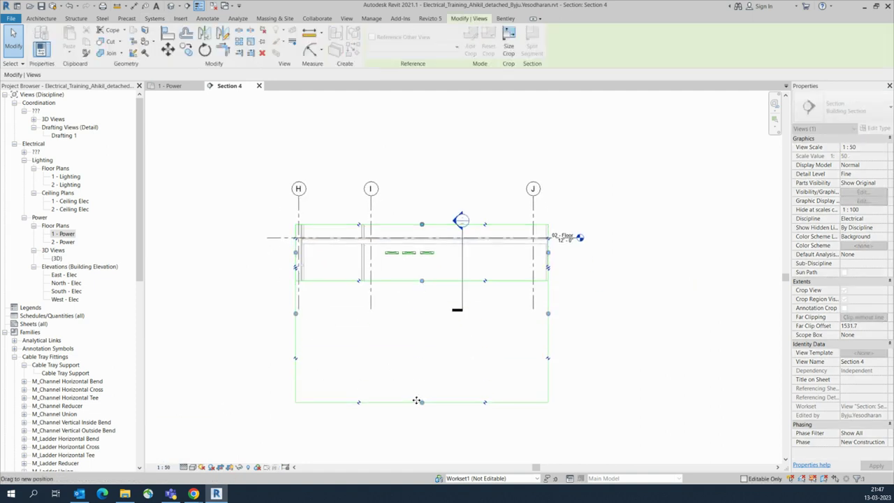
{"action": "scroll", "coordinate": [423, 254], "scroll_direction": "up", "scroll_amount": 5}
- Move the Power-3 cable tray away from the other two trays, toward grid J
{"action": "left_click_drag", "start_coordinate": [405, 252], "coordinate": [437, 272]}
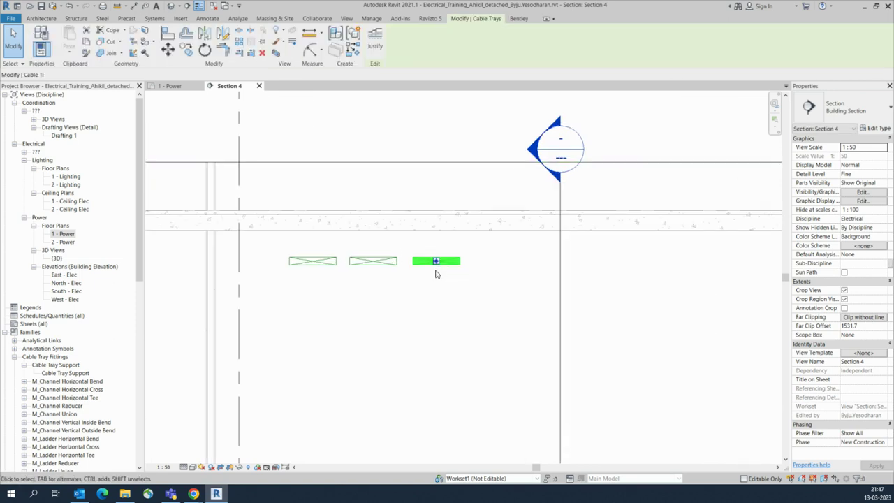
{"action": "scroll", "coordinate": [439, 269], "scroll_direction": "down", "scroll_amount": 2}
{"action": "left_click_drag", "start_coordinate": [497, 268], "coordinate": [643, 265]}
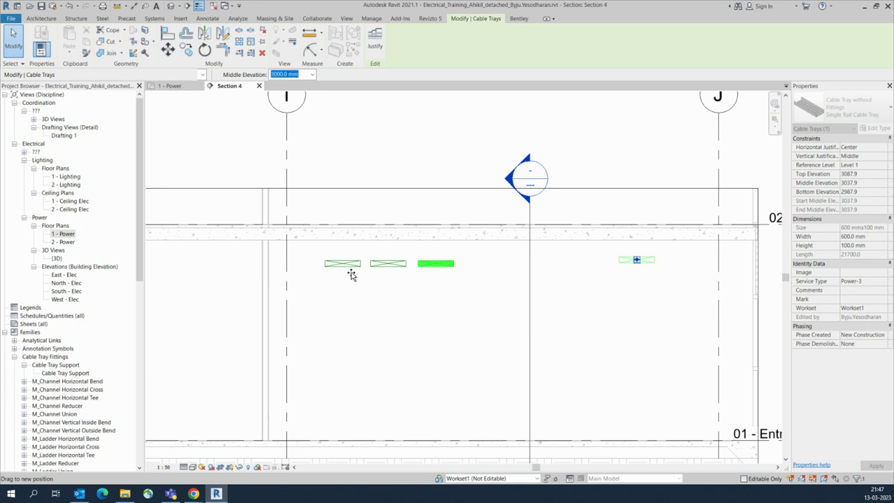
{"action": "left_click", "coordinate": [620, 282]}
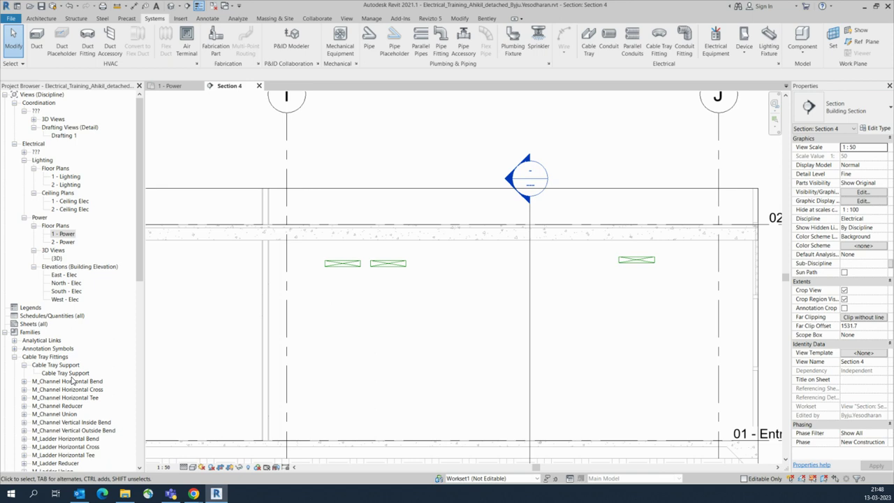
- Place a Cable Tray Support fitting on the Power-1 tray's upper edge in the 1 - Power plan
{"action": "left_click", "coordinate": [70, 374]}
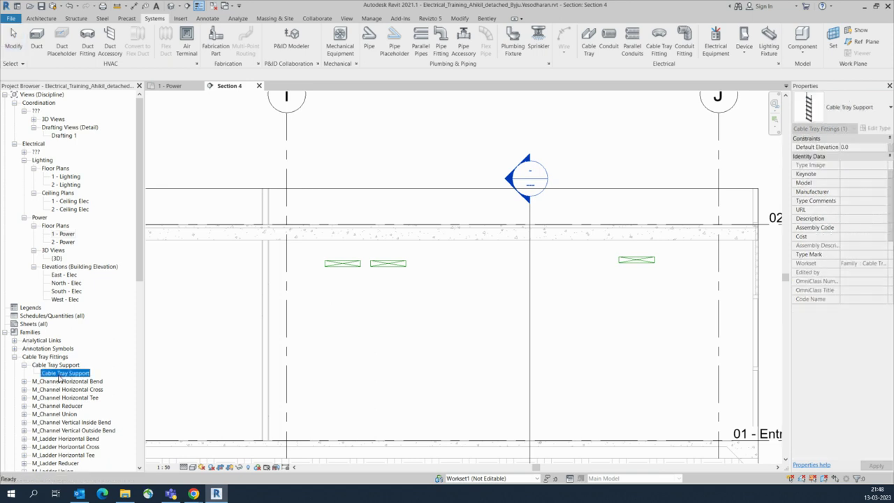
{"action": "left_click_drag", "start_coordinate": [339, 332], "coordinate": [344, 315]}
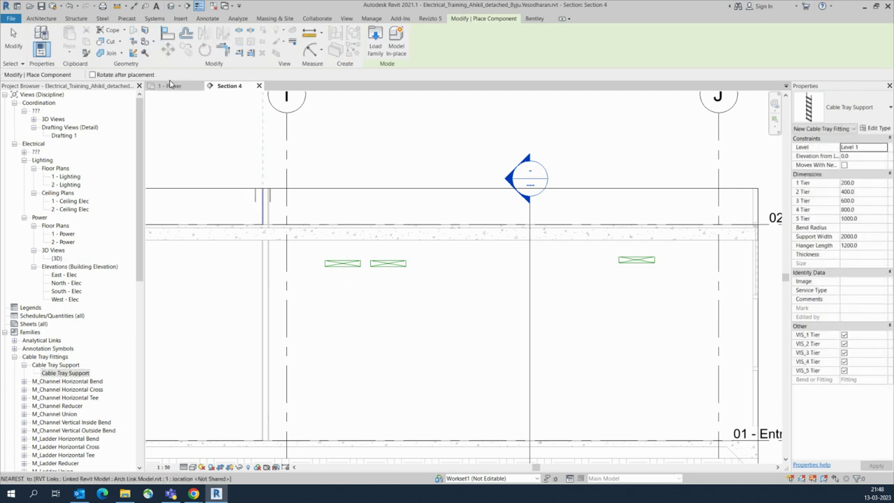
{"action": "left_click", "coordinate": [169, 85]}
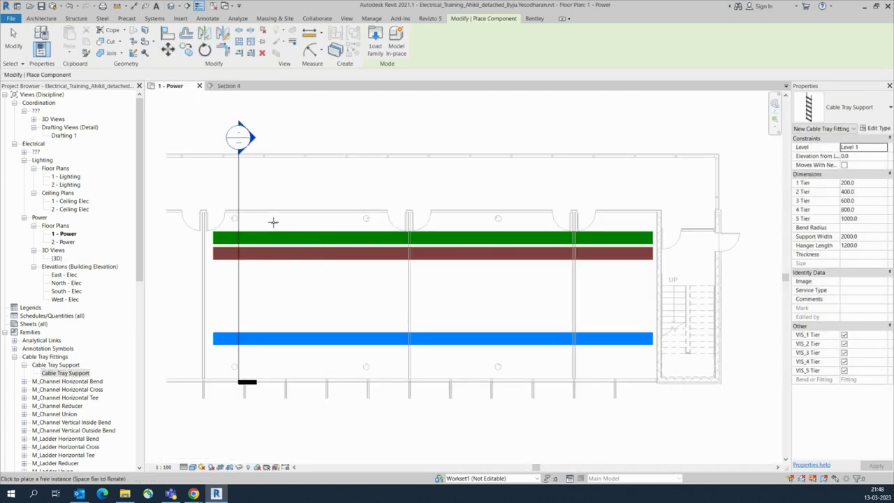
{"action": "scroll", "coordinate": [273, 222], "scroll_direction": "up", "scroll_amount": 3}
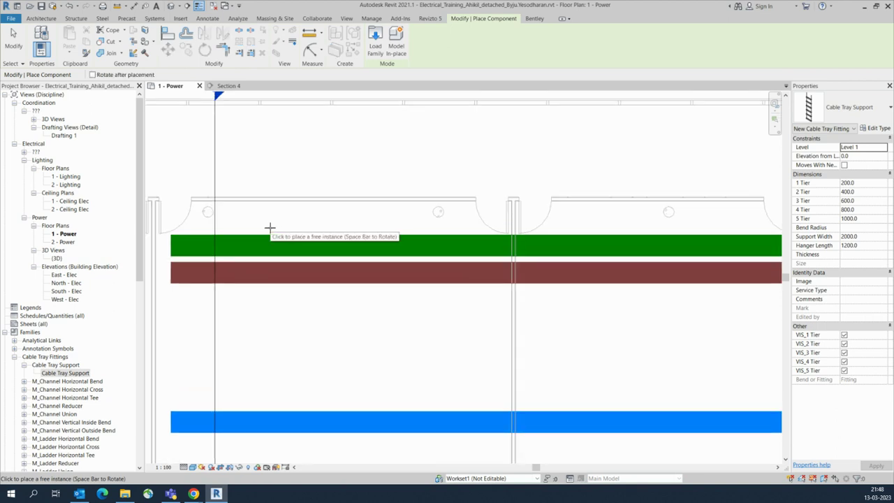
{"action": "scroll", "coordinate": [269, 227], "scroll_direction": "up", "scroll_amount": 3}
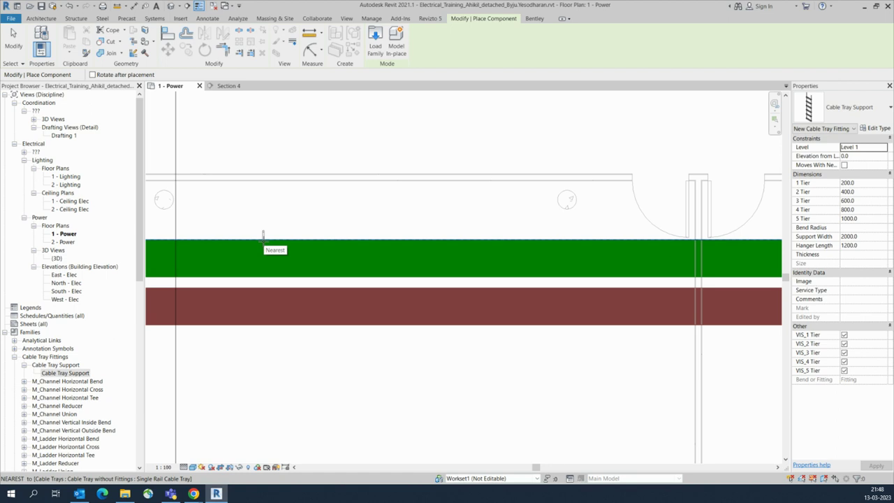
{"action": "left_click", "coordinate": [264, 238]}
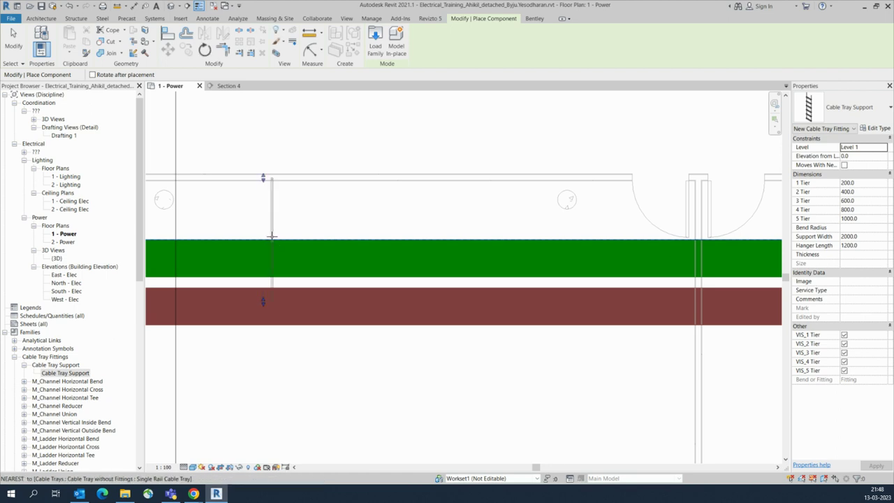
{"action": "key", "text": "Escape"}
{"action": "key", "text": "Escape"}
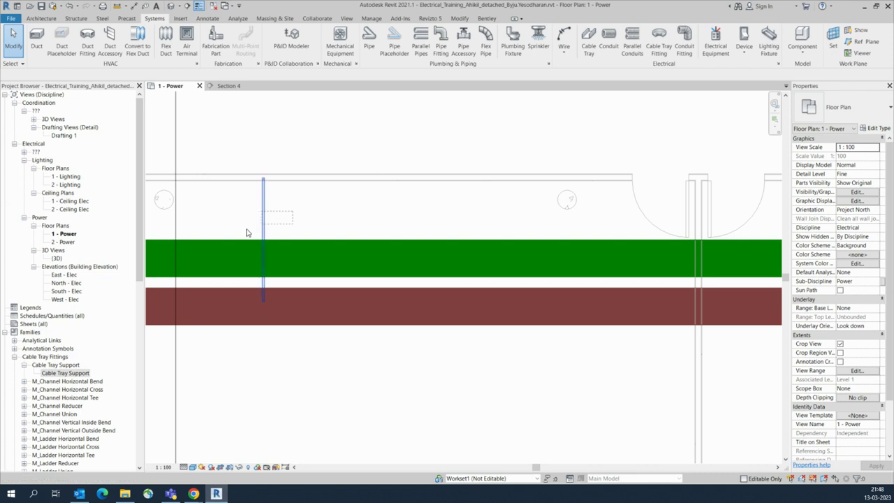
- Move the support beside the section line and shorten its width to about 1694 mm across the Power-1 and Power-2 trays
{"action": "left_click_drag", "start_coordinate": [254, 229], "coordinate": [187, 262]}
{"action": "middle_click_drag", "start_coordinate": [256, 229], "coordinate": [345, 219]}
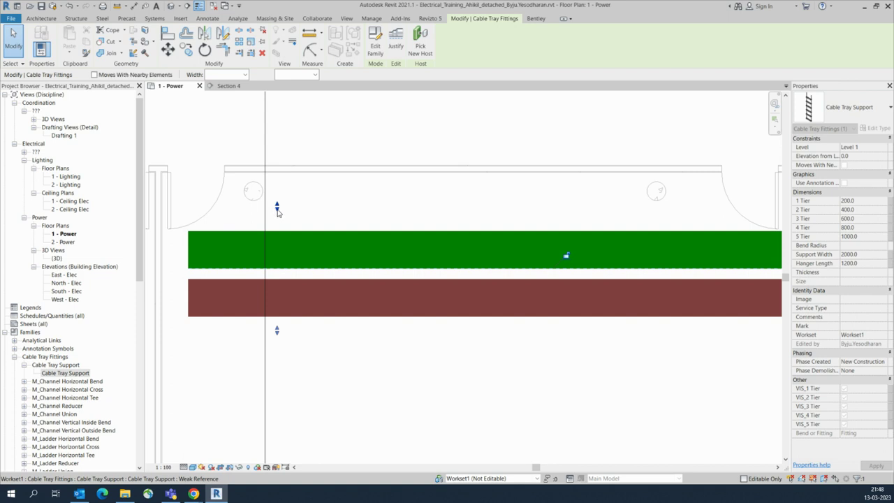
{"action": "left_click", "coordinate": [277, 213]}
{"action": "left_click_drag", "start_coordinate": [278, 238], "coordinate": [278, 241]}
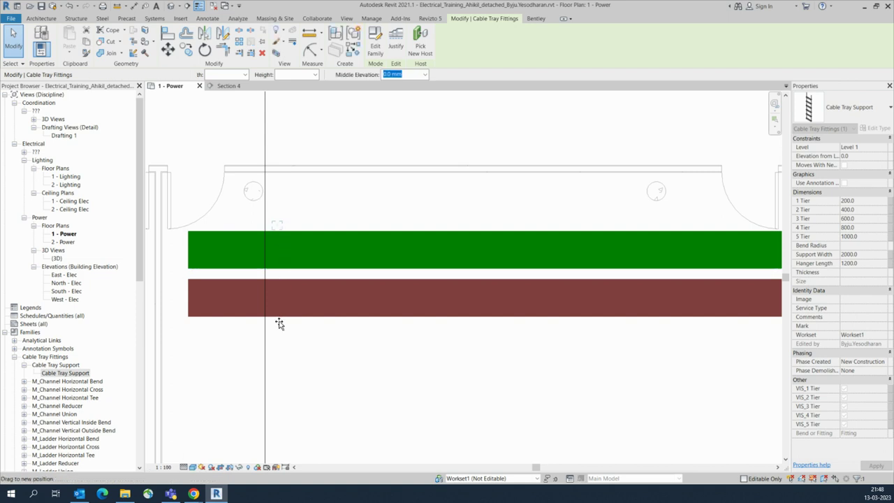
- Open the Section 4 view and stretch the support's hangers up to the slab underside, about 3397 mm long
{"action": "left_click", "coordinate": [264, 231]}
{"action": "right_click", "coordinate": [264, 225]}
{"action": "left_click", "coordinate": [289, 273]}
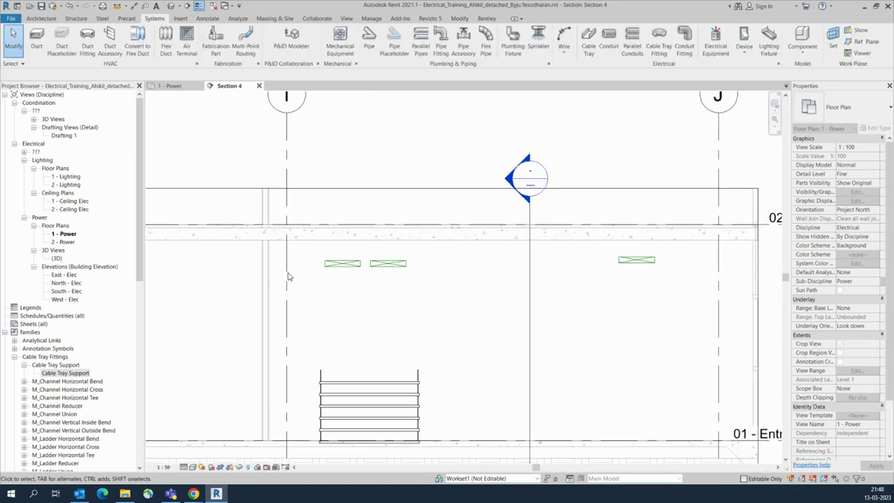
{"action": "scroll", "coordinate": [389, 250], "scroll_direction": "up", "scroll_amount": 3}
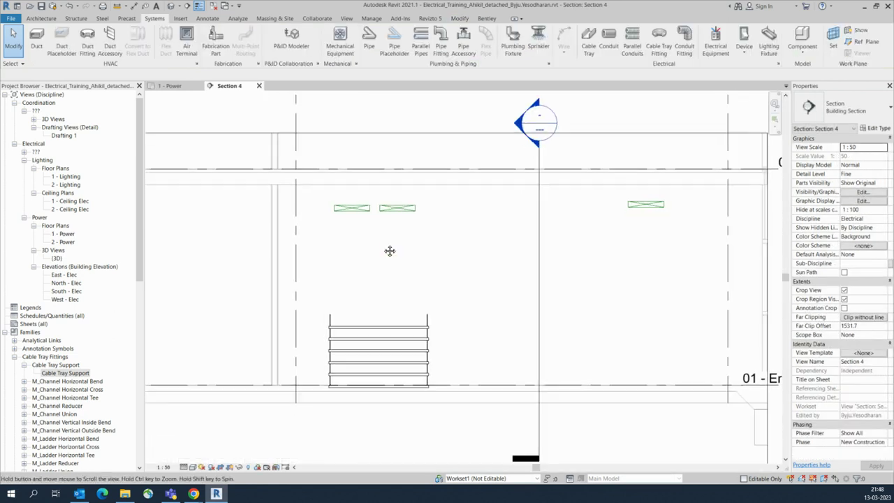
{"action": "left_click", "coordinate": [377, 326]}
{"action": "left_click_drag", "start_coordinate": [379, 313], "coordinate": [379, 188]}
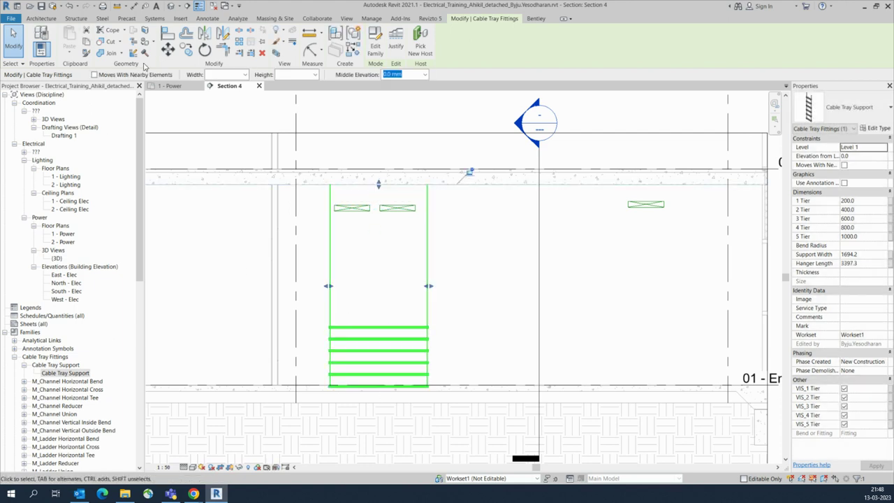
- Move the support up 1940 mm so its uppermost tier sits against the underside of the two trays
{"action": "left_click", "coordinate": [167, 51]}
{"action": "left_click", "coordinate": [378, 326]}
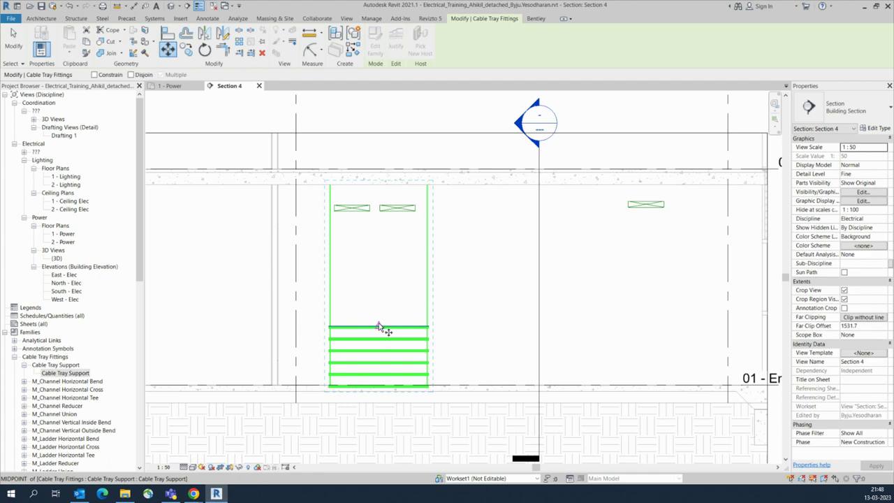
{"action": "scroll", "coordinate": [382, 209], "scroll_direction": "up", "scroll_amount": 5}
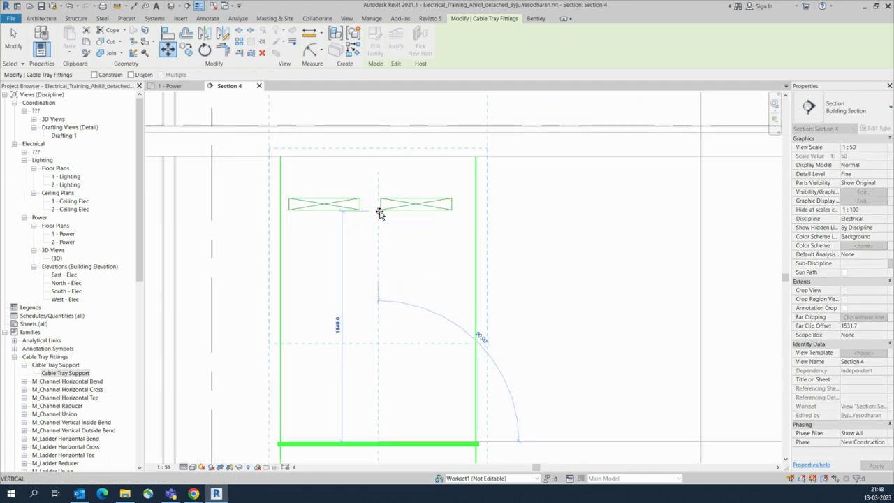
{"action": "left_click", "coordinate": [363, 230]}
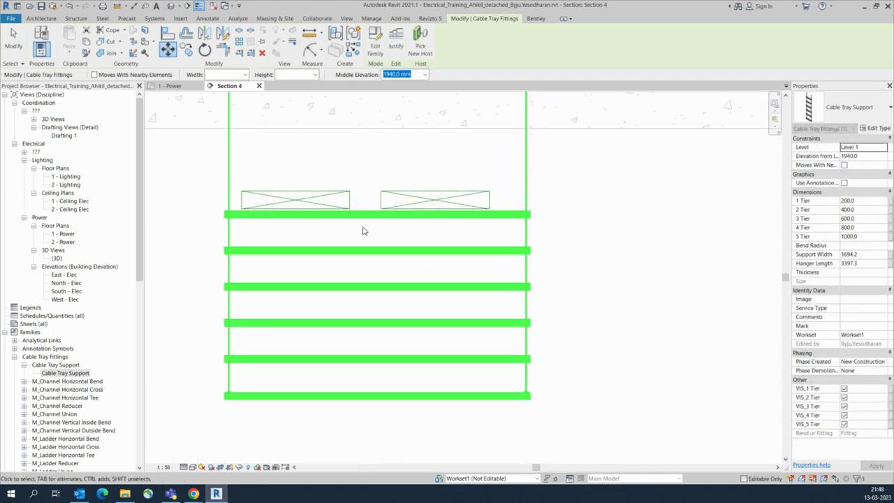
- Shorten the support's hangers to the 02 - Floor level, about 1718 mm long, and set the support width to 1600 mm
{"action": "scroll", "coordinate": [363, 236], "scroll_direction": "down", "scroll_amount": 3}
{"action": "scroll", "coordinate": [361, 242], "scroll_direction": "down", "scroll_amount": 3}
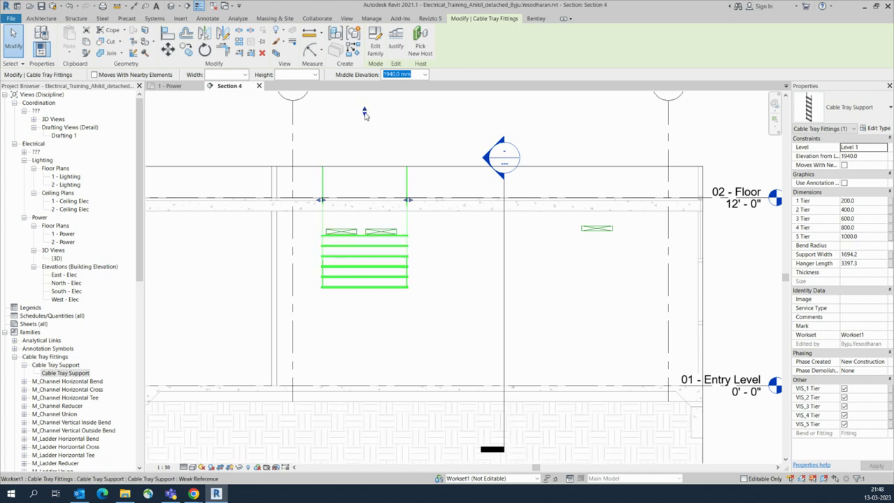
{"action": "left_click_drag", "start_coordinate": [363, 203], "coordinate": [363, 199]}
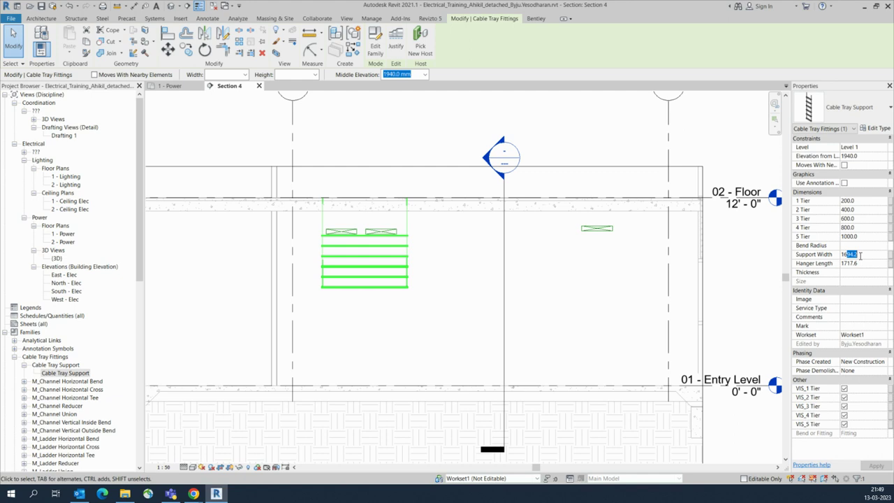
{"action": "left_click", "coordinate": [395, 307]}
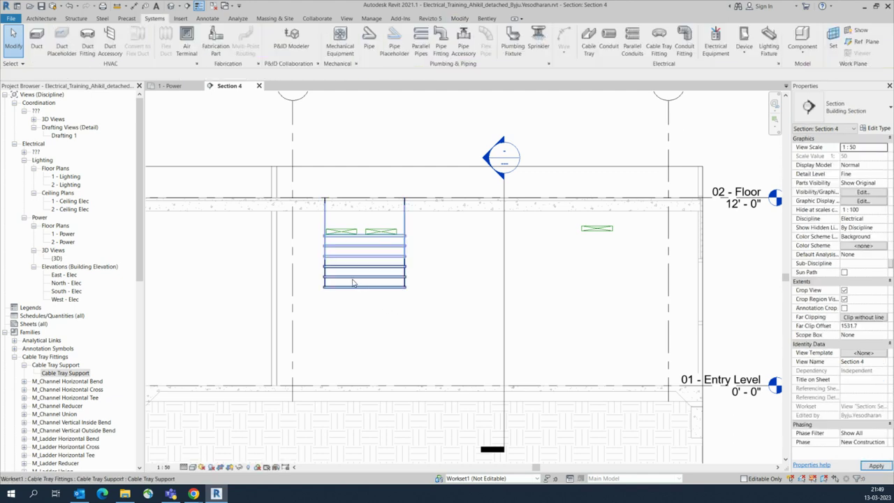
- Shift the support sideways to centre it beneath the Power-1 and Power-2 trays
{"action": "scroll", "coordinate": [371, 231], "scroll_direction": "up", "scroll_amount": 3}
{"action": "left_click", "coordinate": [367, 241]}
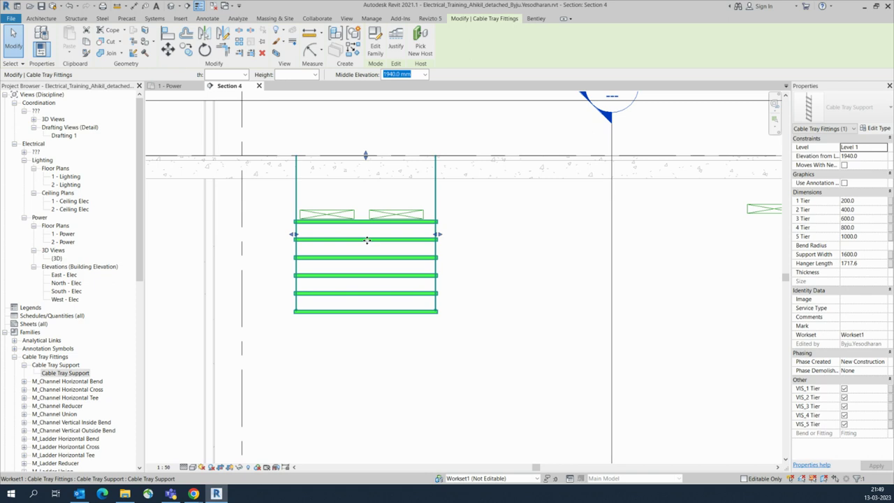
{"action": "left_click", "coordinate": [497, 266]}
{"action": "scroll", "coordinate": [482, 265], "scroll_direction": "up", "scroll_amount": 1}
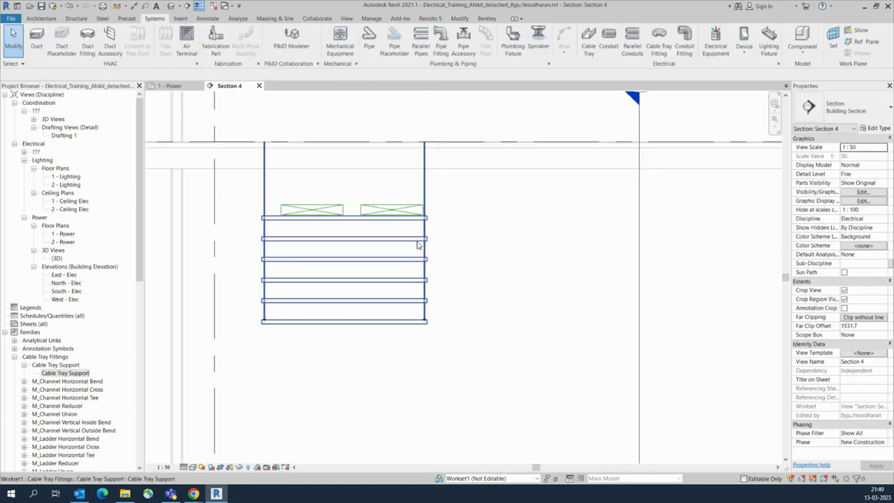
{"action": "left_click", "coordinate": [348, 218]}
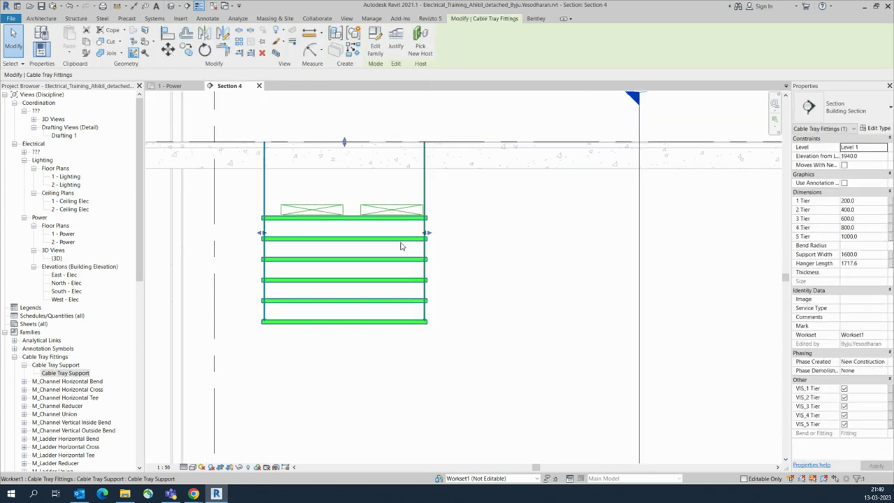
{"action": "left_click", "coordinate": [360, 216]}
{"action": "left_click_drag", "start_coordinate": [358, 224], "coordinate": [355, 233]}
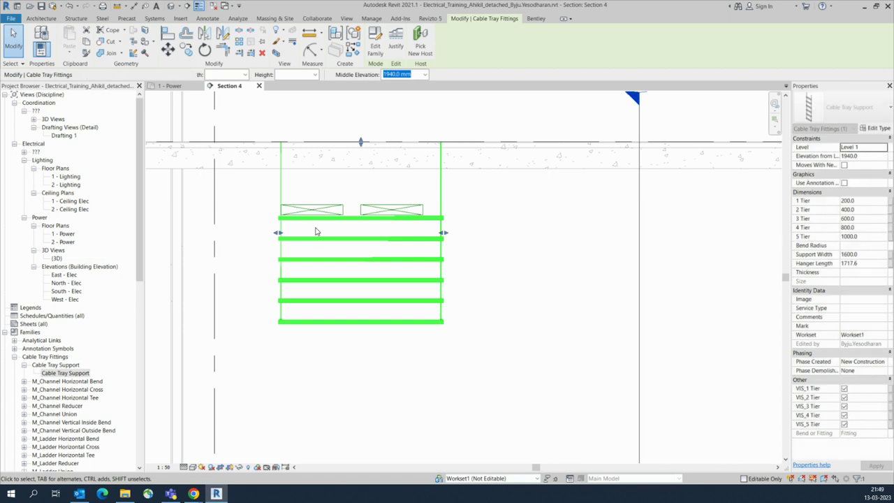
{"action": "key", "text": "Left"}
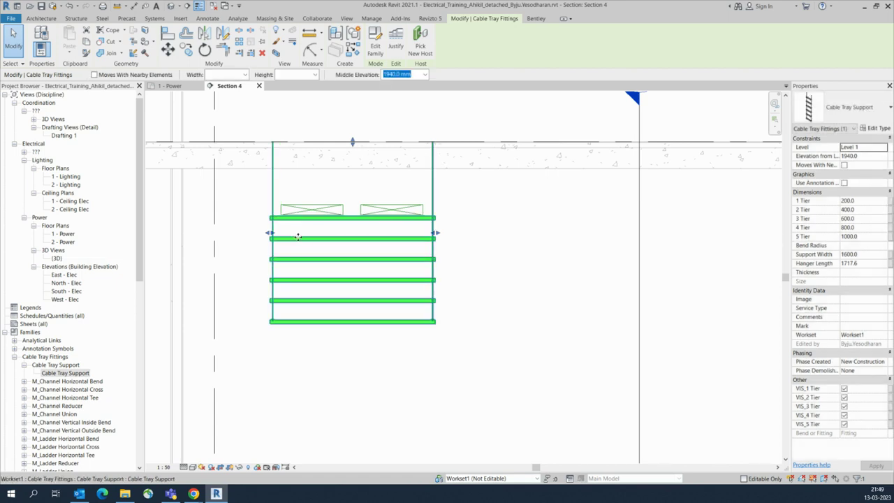
{"action": "key", "text": "Escape"}
- Turn off the visibility of tiers 3, 4 and 5 on the cable tray support
{"action": "scroll", "coordinate": [351, 219], "scroll_direction": "up", "scroll_amount": 3}
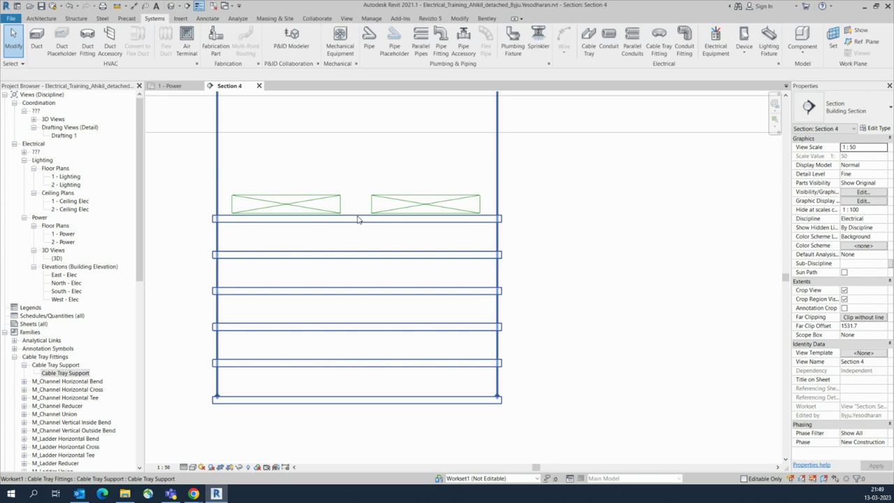
{"action": "left_click", "coordinate": [312, 227]}
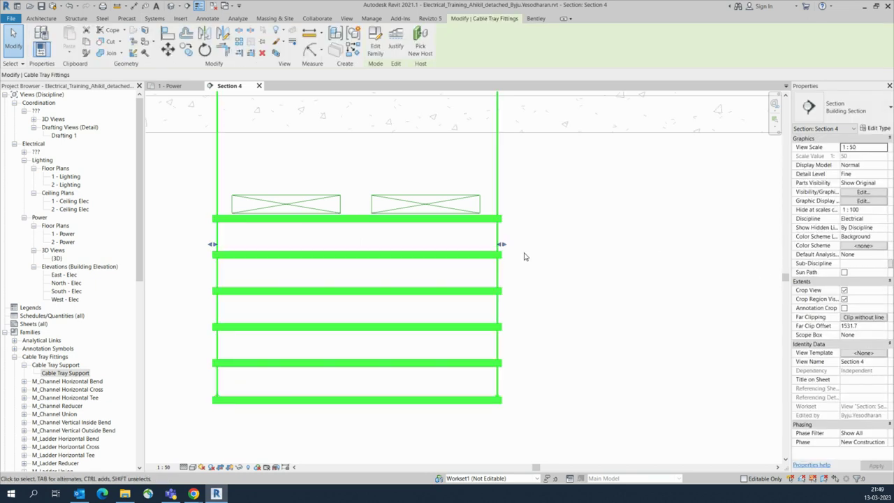
{"action": "scroll", "coordinate": [550, 260], "scroll_direction": "down", "scroll_amount": 2}
{"action": "left_click", "coordinate": [845, 424]}
{"action": "left_click", "coordinate": [844, 415]}
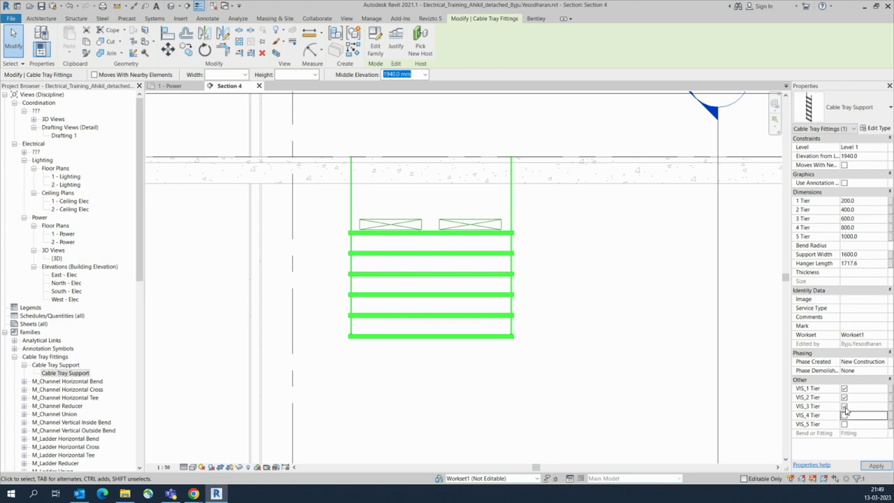
{"action": "left_click", "coordinate": [844, 405]}
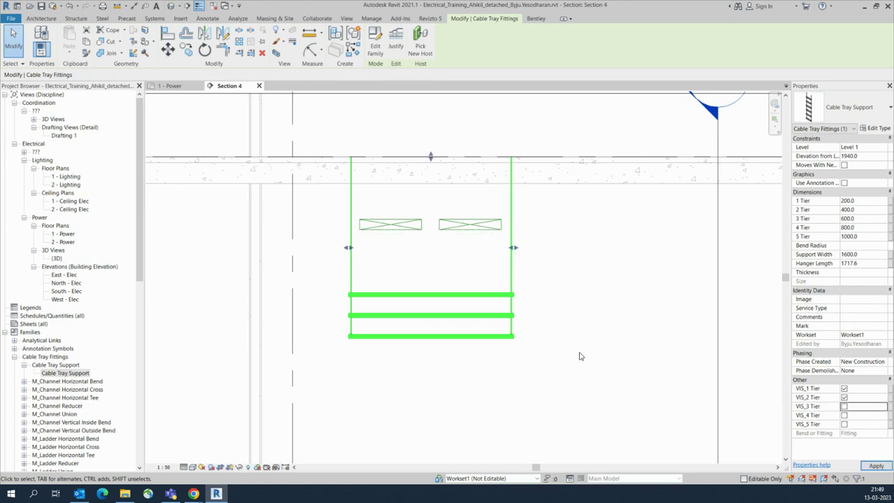
{"action": "scroll", "coordinate": [431, 161], "scroll_direction": "up", "scroll_amount": 1}
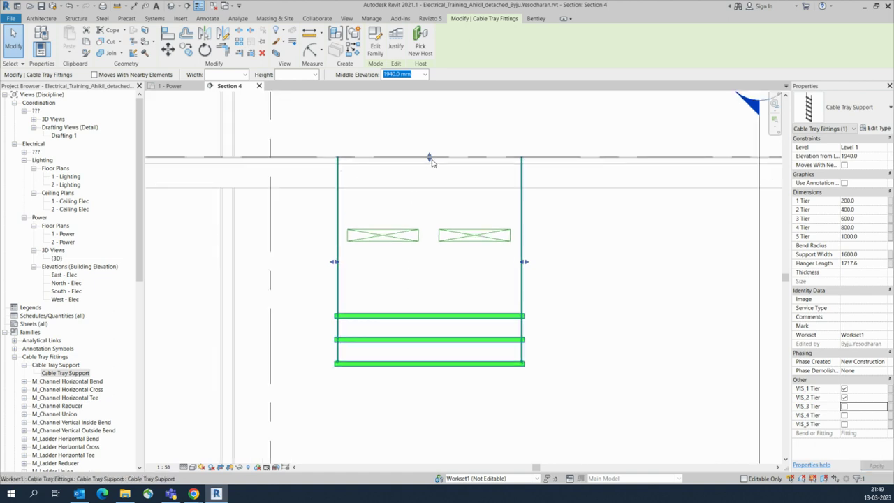
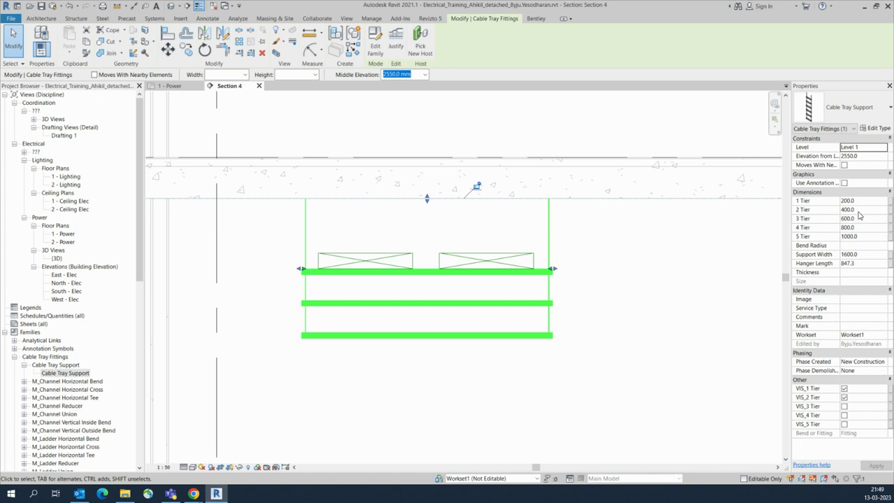
- Toggle the visibility of the support's tiers 1 and 2 off and back on
{"action": "left_click", "coordinate": [843, 397]}
{"action": "left_click", "coordinate": [844, 388]}
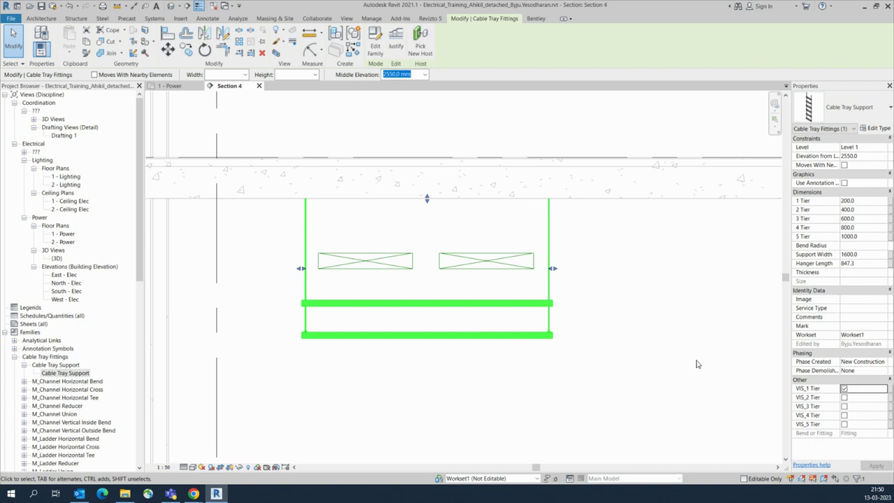
{"action": "left_click", "coordinate": [844, 397]}
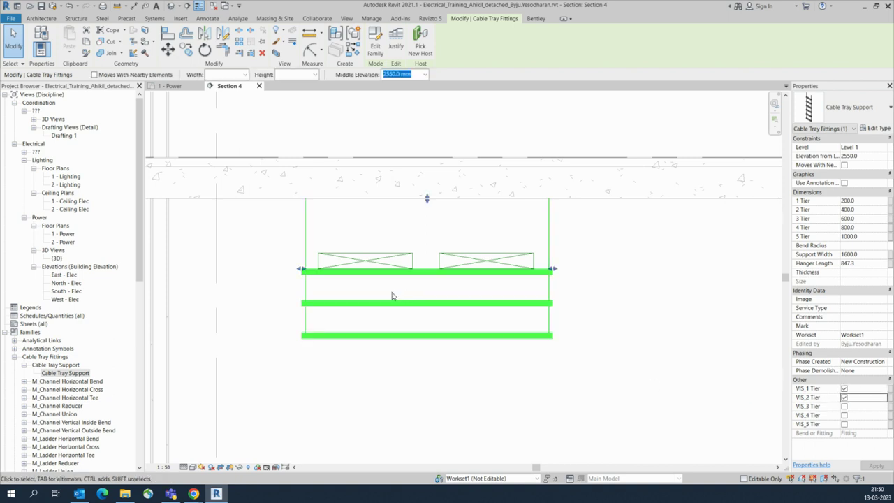
- Set the visual style of the Section 4 view to Wireframe
{"action": "left_click", "coordinate": [400, 323]}
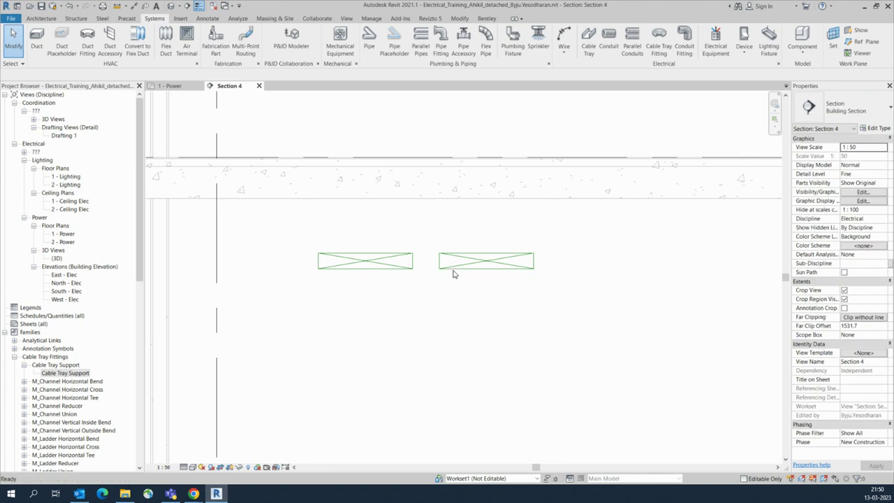
{"action": "left_click", "coordinate": [192, 467]}
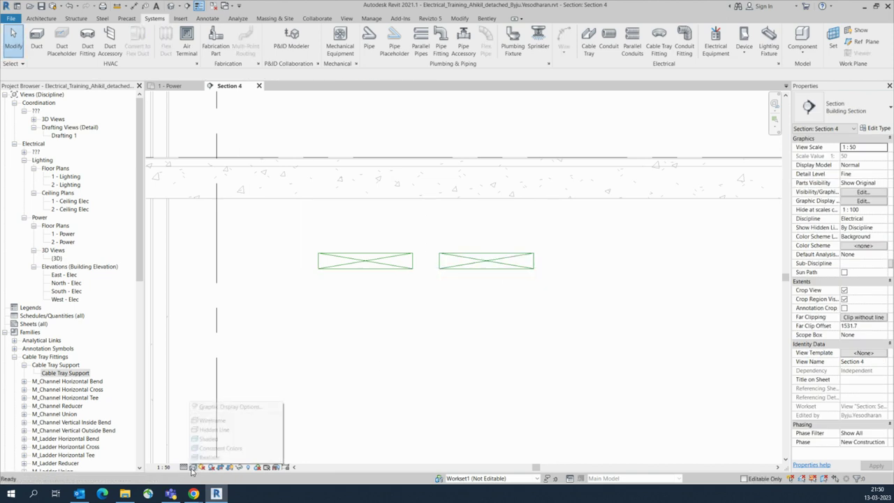
{"action": "left_click", "coordinate": [207, 430]}
{"action": "left_click", "coordinate": [198, 465]}
{"action": "left_click", "coordinate": [210, 421]}
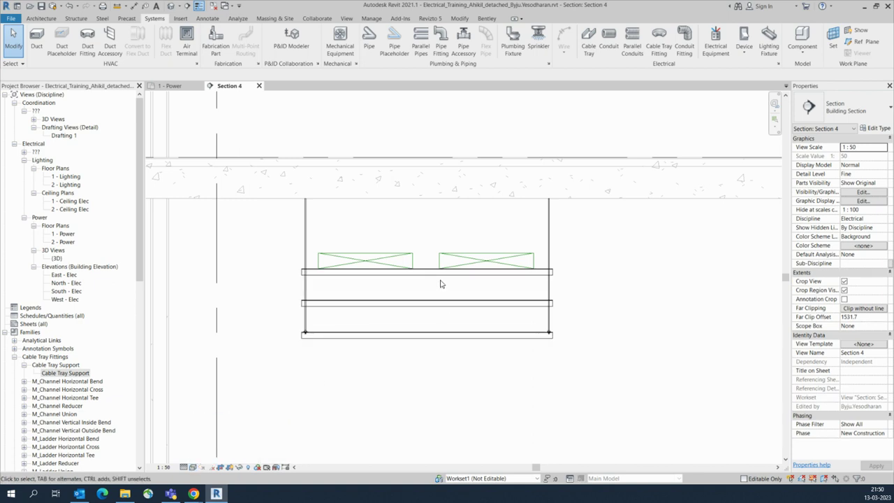
- Set the cable tray support's 2 Tier value to 500 and its 1 Tier value to 200
{"action": "scroll", "coordinate": [441, 284], "scroll_direction": "up", "scroll_amount": 1}
{"action": "left_click", "coordinate": [424, 308]}
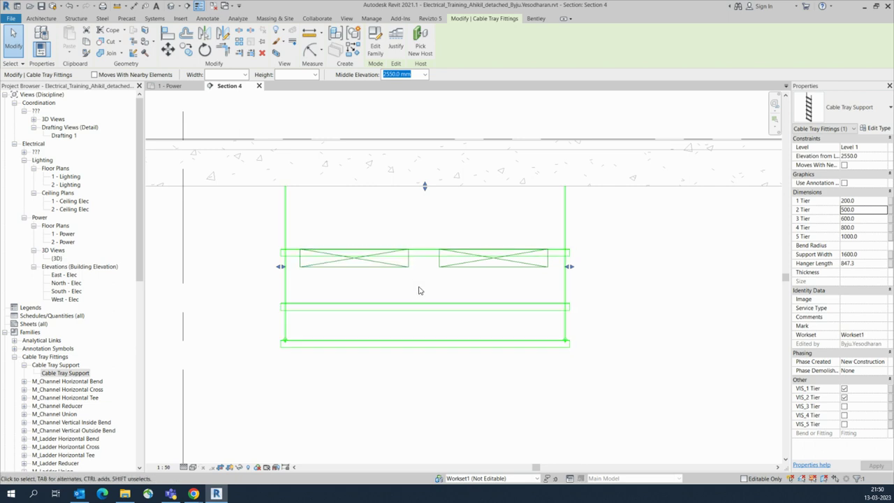
{"action": "key", "text": "Escape"}
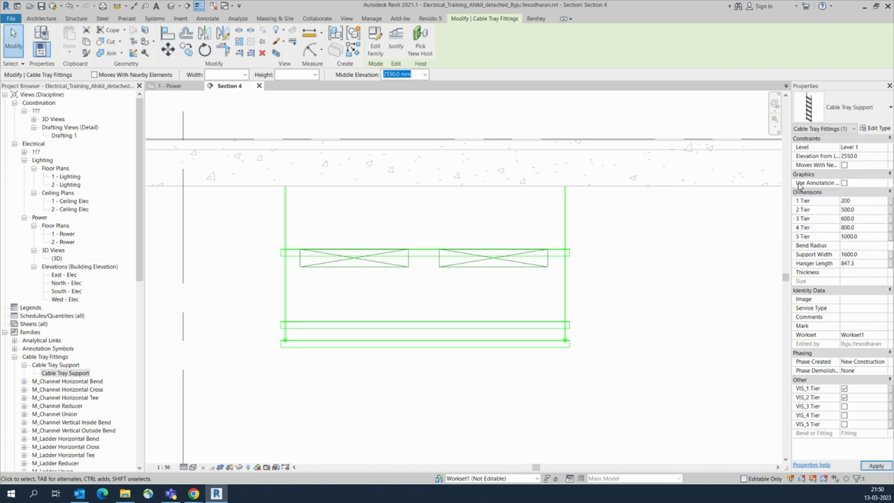
{"action": "left_click", "coordinate": [625, 272]}
- Move both cable trays up onto the uppermost tier at 3100 mm middle elevation, and set the support's 1 Tier value to 250
{"action": "left_click_drag", "start_coordinate": [247, 236], "coordinate": [547, 298]}
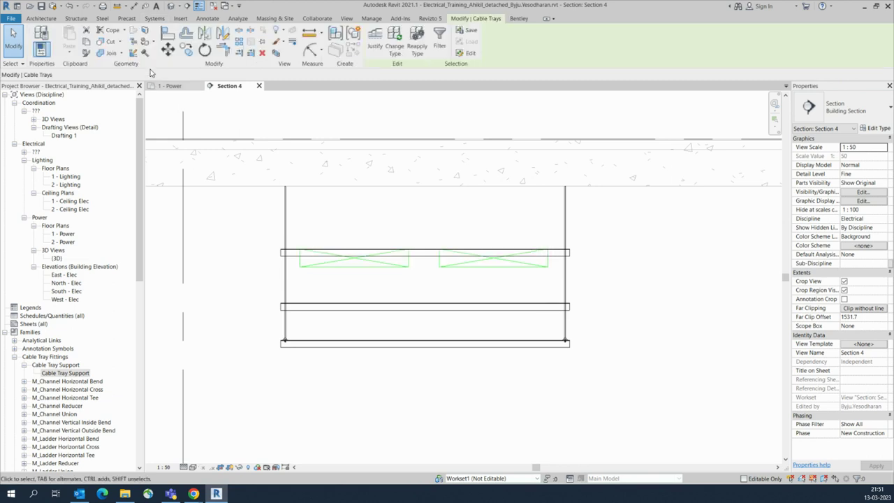
{"action": "left_click_drag", "start_coordinate": [302, 271], "coordinate": [300, 250]}
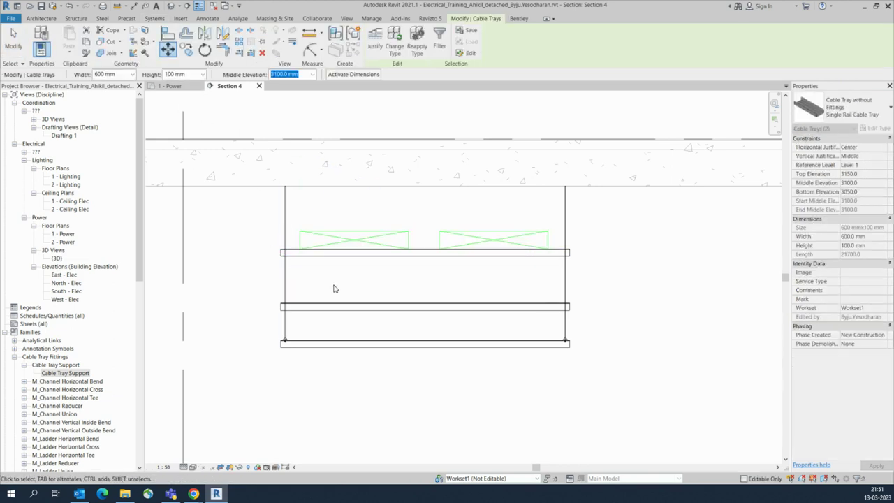
{"action": "left_click", "coordinate": [331, 283]}
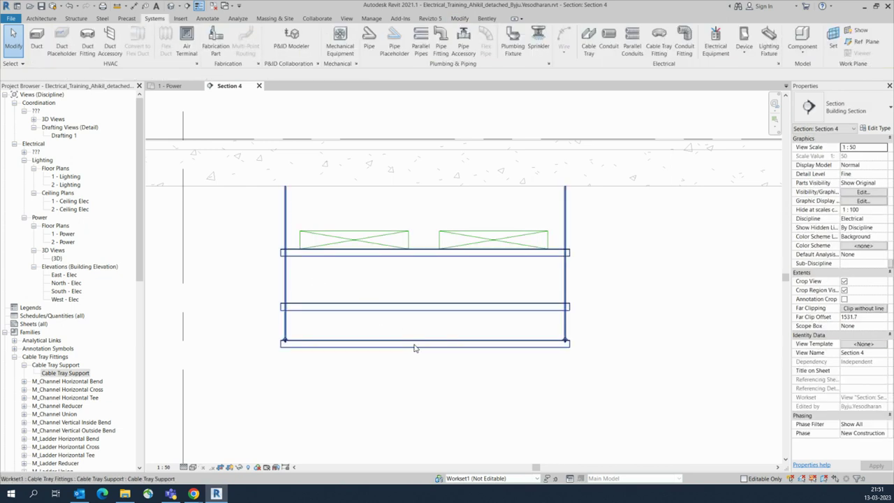
{"action": "left_click", "coordinate": [459, 339]}
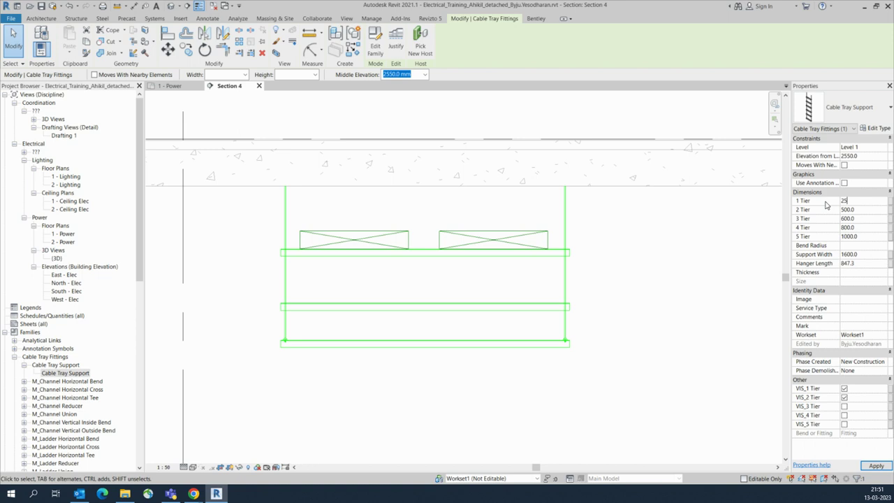
{"action": "left_click", "coordinate": [651, 292]}
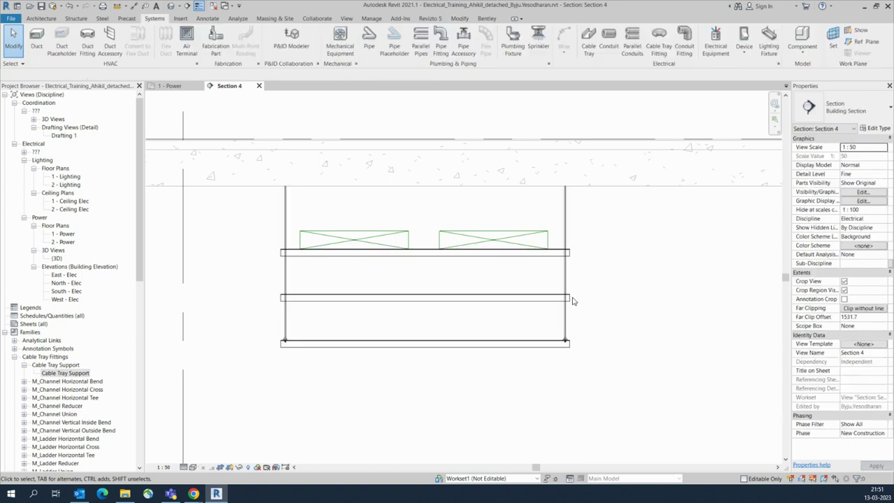
- Copy the pair of trays down onto the support's middle and lowest tiers using multiple copy
{"action": "left_click_drag", "start_coordinate": [243, 211], "coordinate": [574, 260]}
{"action": "left_click", "coordinate": [187, 53]}
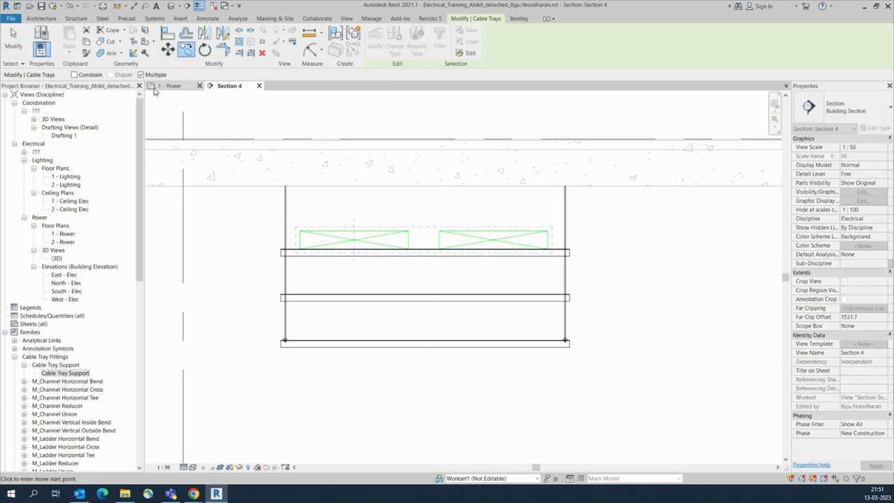
{"action": "left_click", "coordinate": [549, 249]}
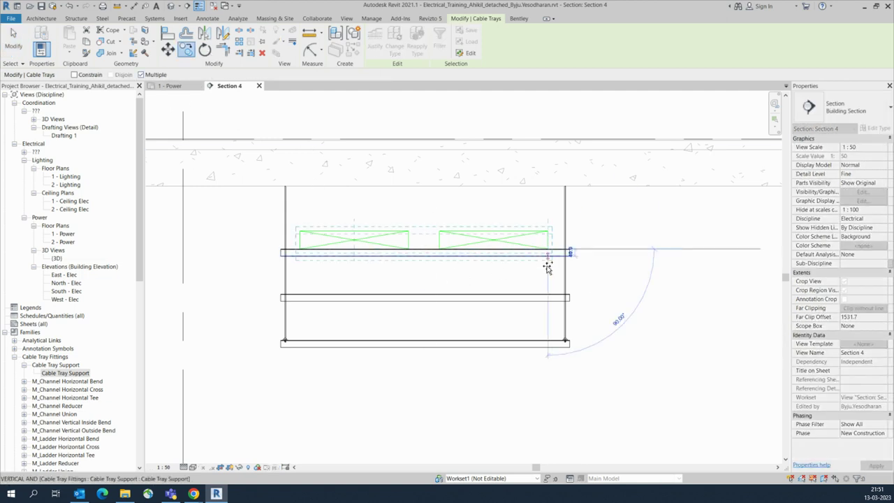
{"action": "left_click", "coordinate": [549, 294]}
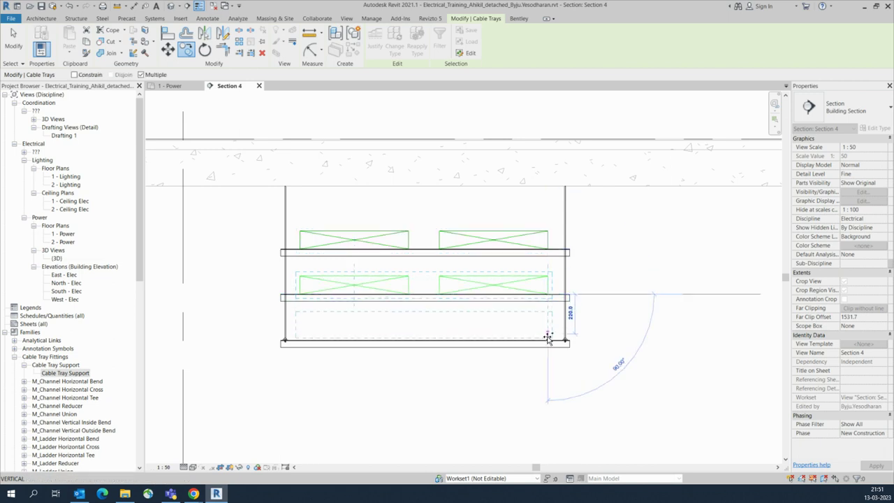
{"action": "left_click", "coordinate": [549, 338]}
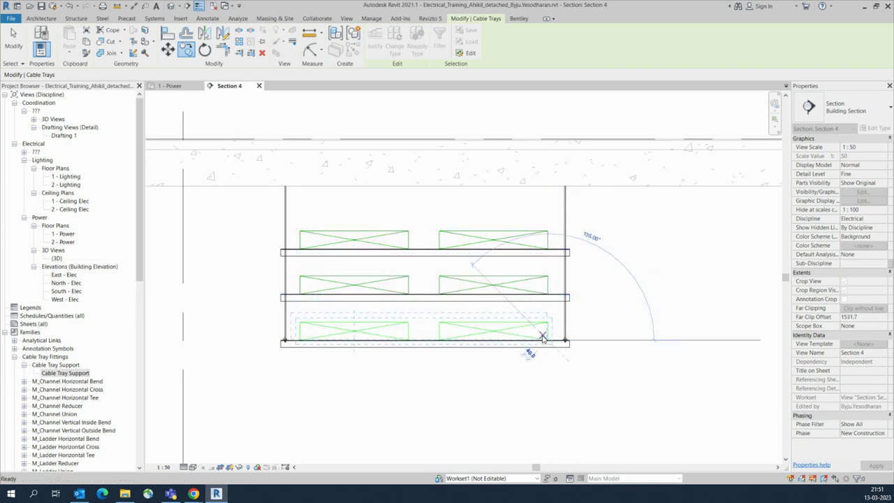
{"action": "key", "text": "Escape"}
{"action": "key", "text": "Escape"}
- Delete the single unsupported cable tray on the far side of the section marker
{"action": "scroll", "coordinate": [352, 314], "scroll_direction": "down", "scroll_amount": 5}
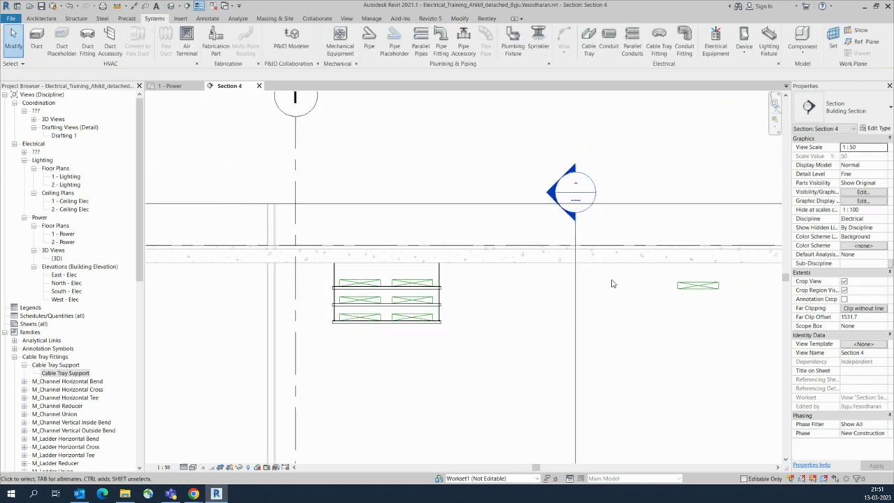
{"action": "left_click_drag", "start_coordinate": [657, 278], "coordinate": [738, 305]}
{"action": "key", "text": "Delete"}
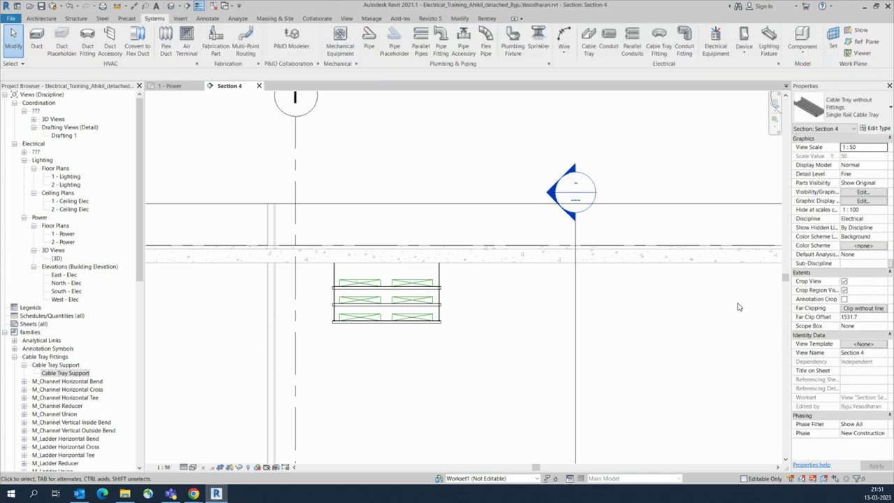
- Isolate the six trays and their support in a 3D view with a selection box and tile the open views
{"action": "left_click_drag", "start_coordinate": [318, 230], "coordinate": [458, 363]}
{"action": "left_click", "coordinate": [276, 53]}
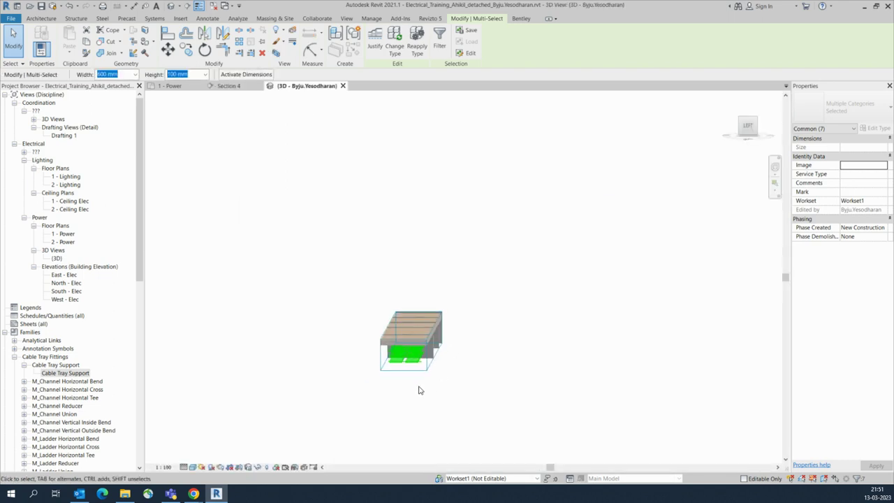
{"action": "scroll", "coordinate": [419, 389], "scroll_direction": "up", "scroll_amount": 3}
{"action": "key", "text": "w"}
{"action": "key", "text": "t"}
{"action": "scroll", "coordinate": [319, 196], "scroll_direction": "down", "scroll_amount": 5}
{"action": "scroll", "coordinate": [339, 234], "scroll_direction": "up", "scroll_amount": 2}
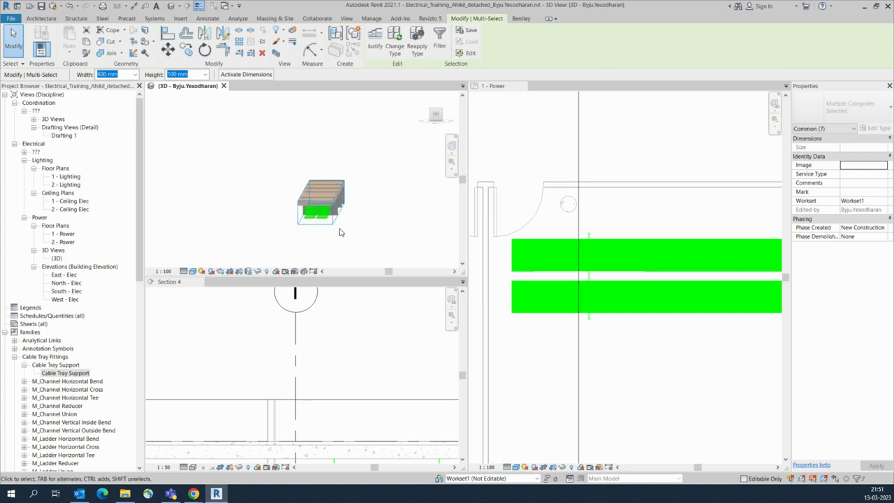
- Stretch the 3D view's section box downward to include the walls and floor beneath the trays
{"action": "left_click", "coordinate": [328, 224]}
{"action": "middle_click_drag", "start_coordinate": [323, 221], "coordinate": [321, 180]}
{"action": "left_click_drag", "start_coordinate": [321, 179], "coordinate": [316, 244]}
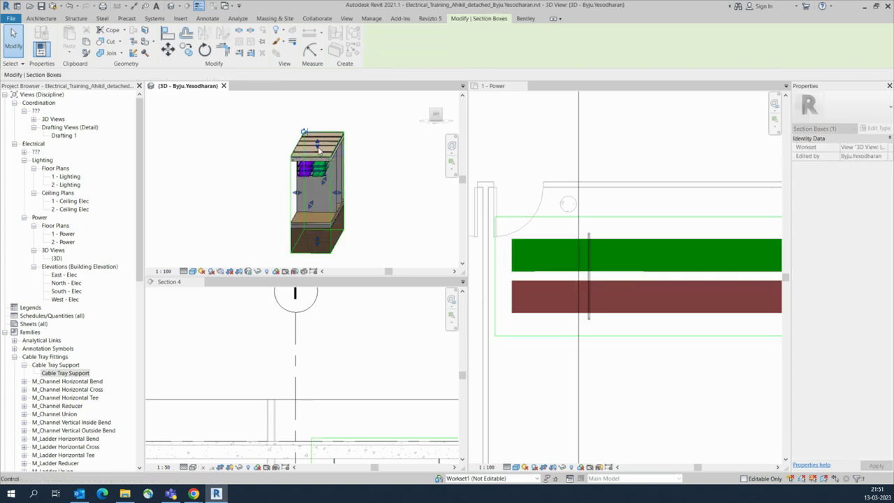
{"action": "scroll", "coordinate": [317, 155], "scroll_direction": "up", "scroll_amount": 2}
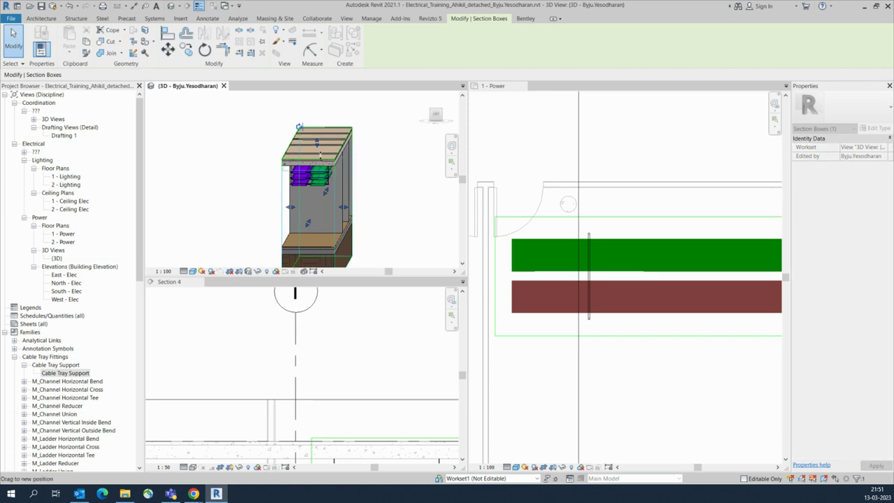
{"action": "middle_click_drag", "start_coordinate": [320, 155], "coordinate": [333, 197], "text": "shift"}
{"action": "scroll", "coordinate": [326, 191], "scroll_direction": "down", "scroll_amount": 4}
{"action": "scroll", "coordinate": [276, 345], "scroll_direction": "down", "scroll_amount": 3}
{"action": "scroll", "coordinate": [276, 344], "scroll_direction": "down", "scroll_amount": 2}
- Copy the cable tray support to a second position along the trays in the 1 - Power floor plan
{"action": "left_click", "coordinate": [630, 357]}
{"action": "scroll", "coordinate": [598, 364], "scroll_direction": "down", "scroll_amount": 2}
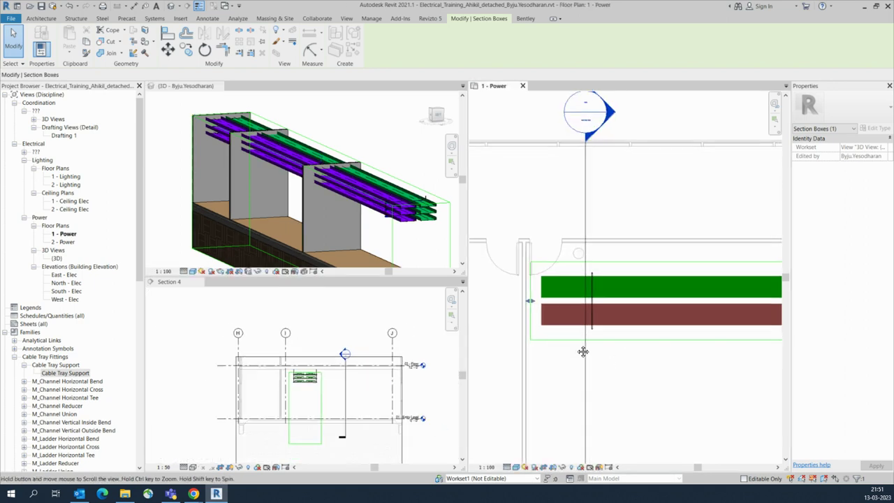
{"action": "left_click", "coordinate": [583, 372]}
{"action": "scroll", "coordinate": [580, 349], "scroll_direction": "up", "scroll_amount": 1}
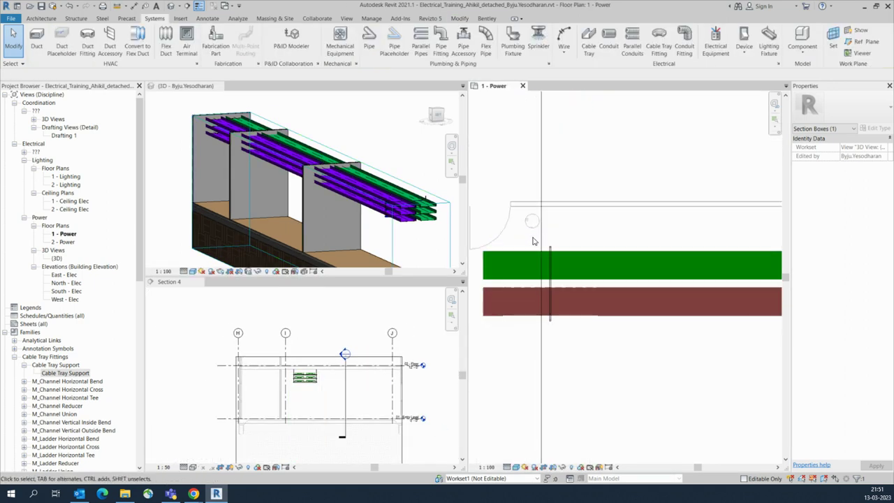
{"action": "left_click", "coordinate": [578, 335]}
{"action": "key", "text": "m"}
{"action": "key", "text": "v"}
{"action": "left_click", "coordinate": [554, 325]}
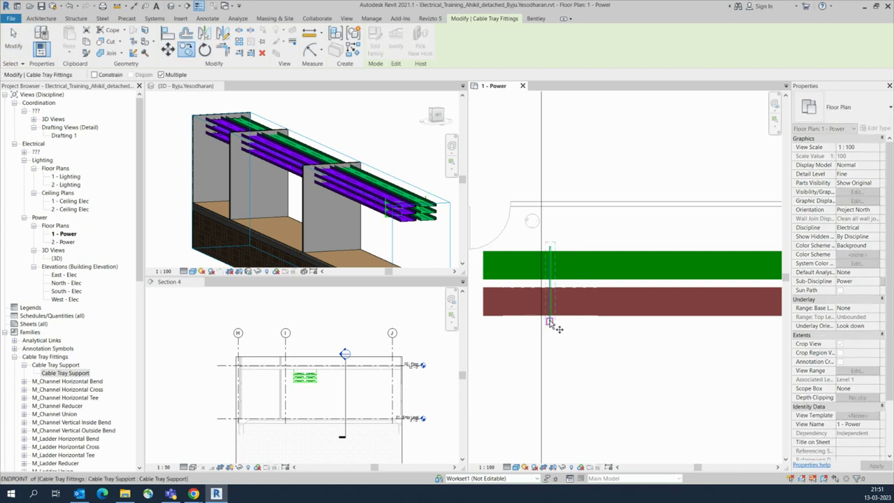
{"action": "left_click", "coordinate": [642, 324]}
- Place another copy of the support further along the trays, in line with the previous one
{"action": "scroll", "coordinate": [637, 324], "scroll_direction": "down", "scroll_amount": 1}
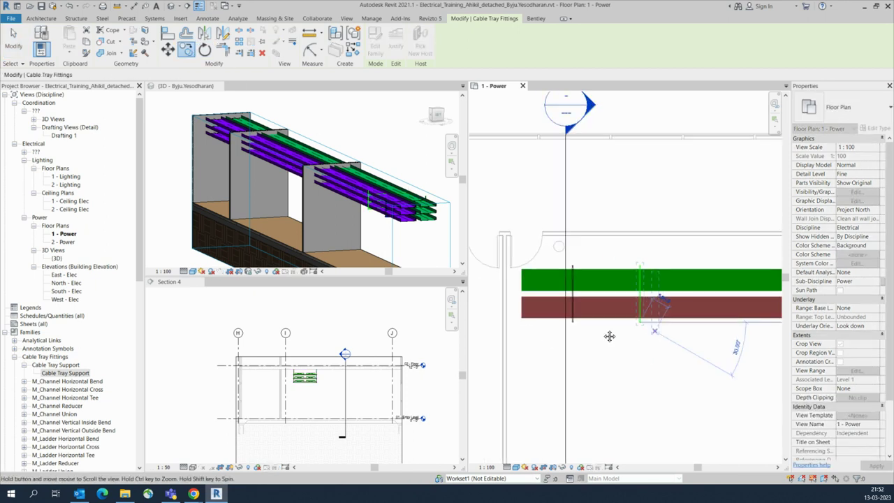
{"action": "middle_click_drag", "start_coordinate": [650, 331], "coordinate": [542, 329]}
{"action": "left_click", "coordinate": [606, 329]}
{"action": "key", "text": "m"}
{"action": "key", "text": "v"}
{"action": "left_click", "coordinate": [611, 329]}
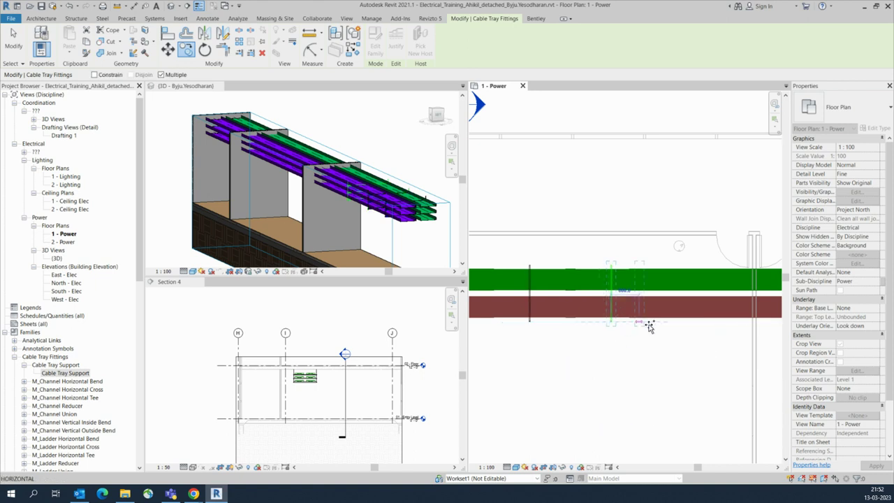
- Try to place a further support copy about 2800 mm along the trays
{"action": "middle_click_drag", "start_coordinate": [730, 328], "coordinate": [641, 325]}
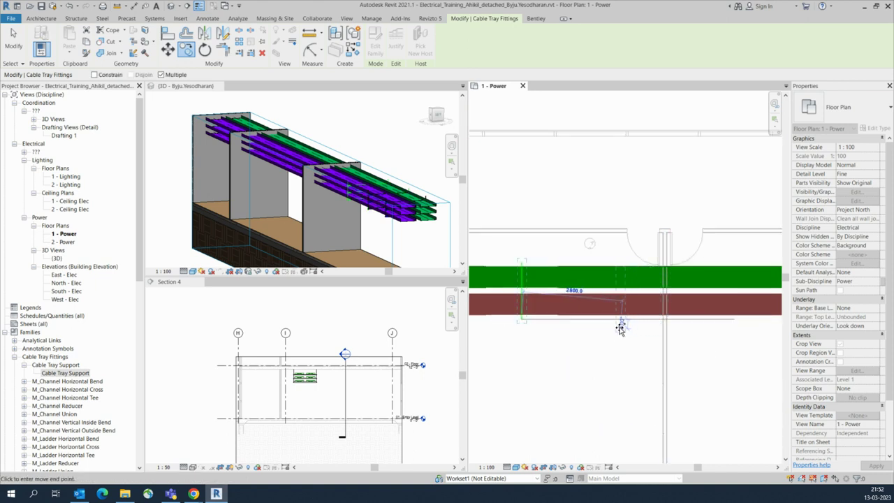
{"action": "left_click", "coordinate": [621, 327]}
{"action": "middle_click_drag", "start_coordinate": [721, 328], "coordinate": [659, 327]}
{"action": "scroll", "coordinate": [615, 331], "scroll_direction": "down", "scroll_amount": 2}
{"action": "key", "text": "Escape"}
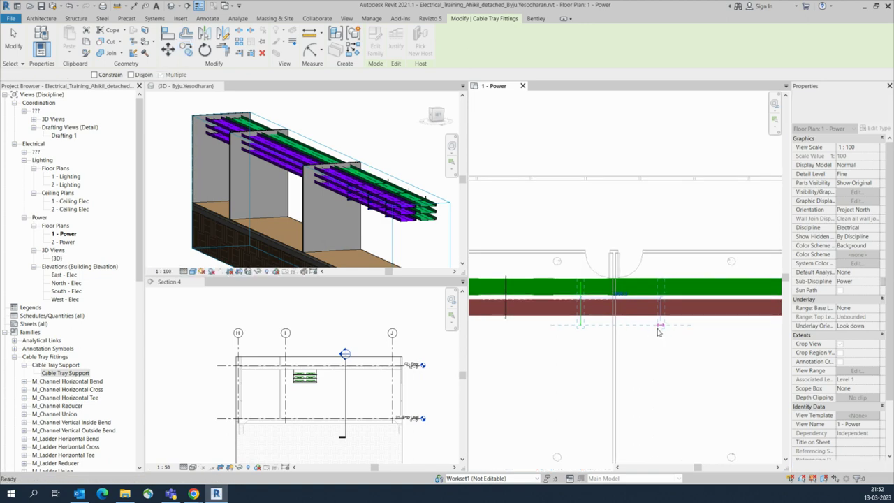
- Copy the last aligned support to further positions along the remaining tray run
{"action": "left_click", "coordinate": [525, 283]}
{"action": "left_click", "coordinate": [538, 330]}
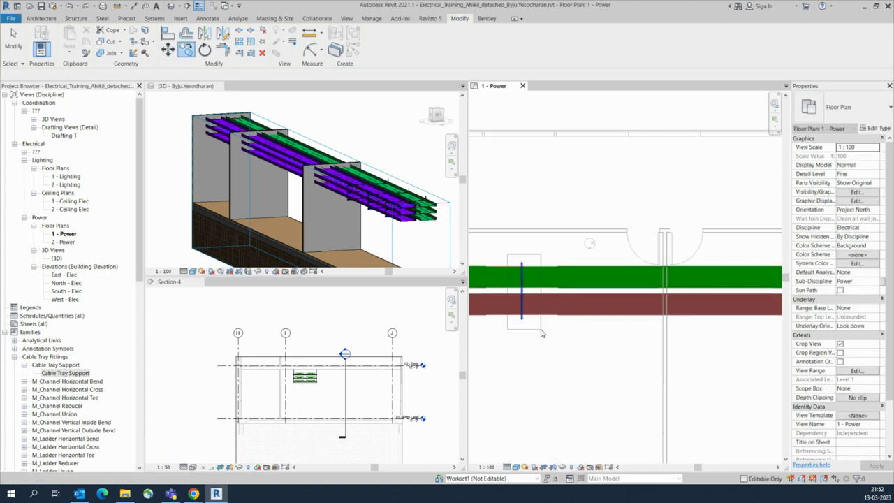
{"action": "left_click_drag", "start_coordinate": [525, 322], "coordinate": [615, 324]}
{"action": "middle_click_drag", "start_coordinate": [673, 325], "coordinate": [519, 330]}
{"action": "left_click", "coordinate": [580, 328]}
{"action": "left_click", "coordinate": [701, 328]}
{"action": "middle_click_drag", "start_coordinate": [736, 339], "coordinate": [620, 336]}
{"action": "left_click", "coordinate": [727, 330]}
{"action": "key", "text": "Escape"}
{"action": "key", "text": "Escape"}
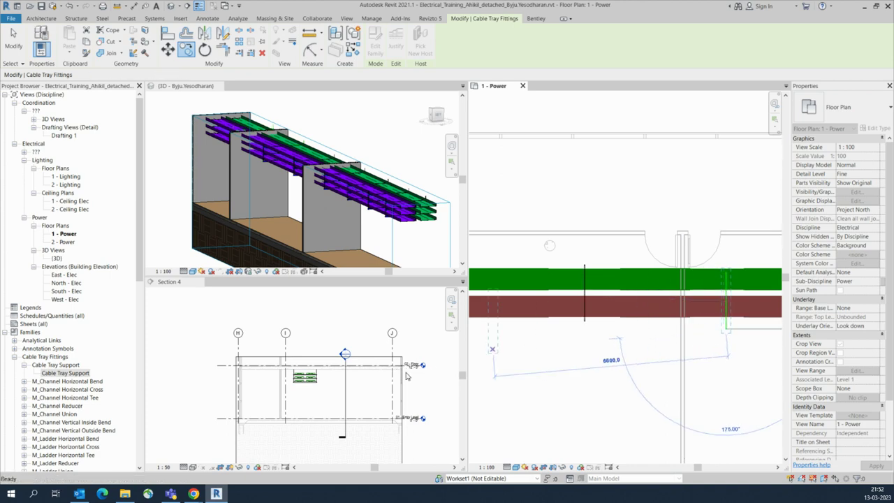
- Copy the whole group of trays and supports horizontally towards grid J in the Section 4 view
{"action": "scroll", "coordinate": [307, 394], "scroll_direction": "up", "scroll_amount": 4}
{"action": "left_click", "coordinate": [311, 378]}
{"action": "scroll", "coordinate": [311, 378], "scroll_direction": "down", "scroll_amount": 3}
{"action": "left_click_drag", "start_coordinate": [234, 310], "coordinate": [342, 397]}
{"action": "key", "text": "c"}
{"action": "key", "text": "o"}
{"action": "left_click", "coordinate": [295, 391]}
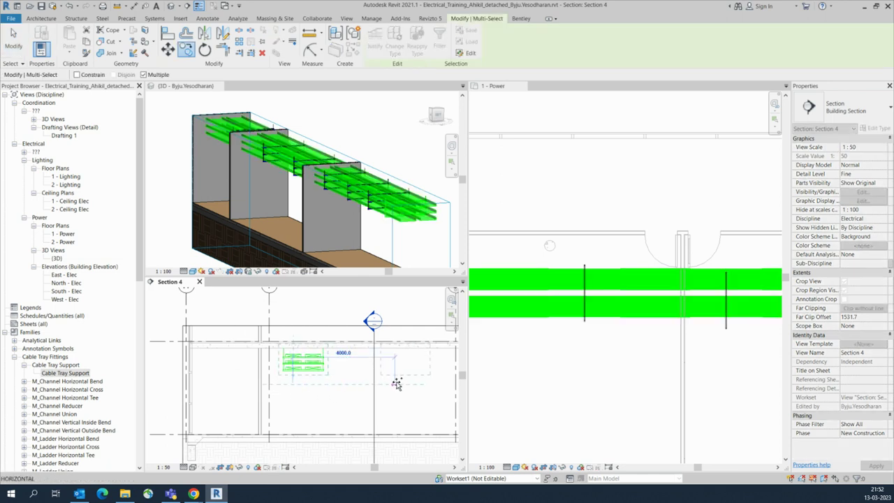
{"action": "left_click", "coordinate": [404, 384]}
{"action": "key", "text": "Escape"}
{"action": "key", "text": "Escape"}
- Switch the tiled views back to tabbed windows with Section 4 in front
{"action": "scroll", "coordinate": [415, 377], "scroll_direction": "up", "scroll_amount": 3}
{"action": "scroll", "coordinate": [325, 376], "scroll_direction": "down", "scroll_amount": 4}
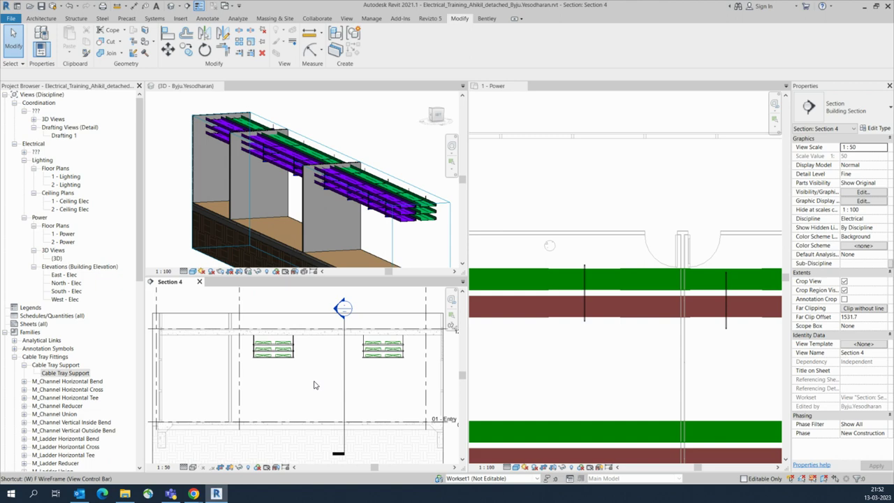
{"action": "key", "text": "t"}
{"action": "key", "text": "w"}
{"action": "scroll", "coordinate": [380, 337], "scroll_direction": "up", "scroll_amount": 5}
{"action": "middle_click_drag", "start_coordinate": [357, 238], "coordinate": [375, 275]}
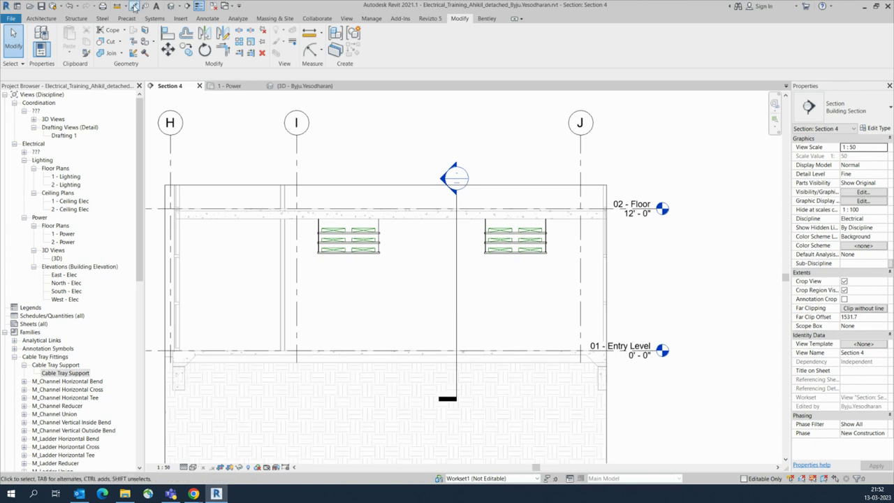
- Place an aligned dimension from 01 - Entry Level to the lowest cable tray of the stack near grid I
{"action": "left_click", "coordinate": [208, 20]}
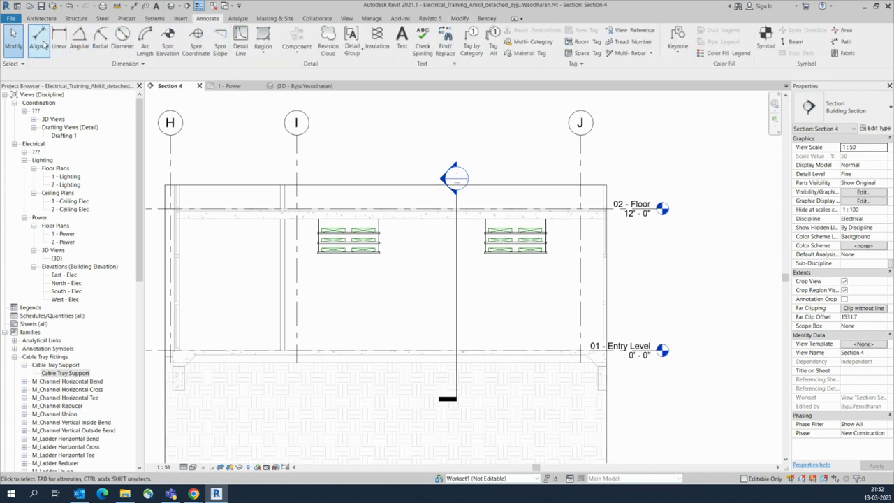
{"action": "left_click", "coordinate": [39, 39]}
{"action": "scroll", "coordinate": [345, 357], "scroll_direction": "up", "scroll_amount": 1}
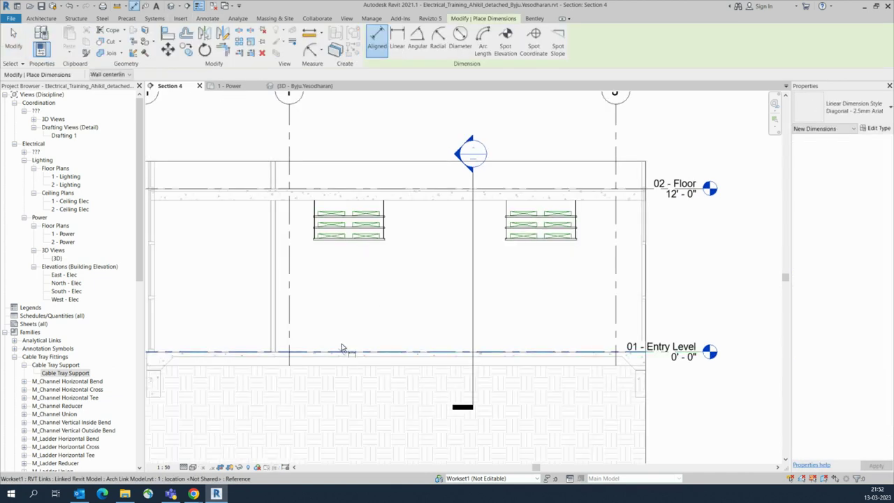
{"action": "left_click", "coordinate": [345, 350]}
{"action": "scroll", "coordinate": [349, 249], "scroll_direction": "up", "scroll_amount": 1}
{"action": "scroll", "coordinate": [349, 250], "scroll_direction": "up", "scroll_amount": 2}
{"action": "left_click", "coordinate": [335, 234]}
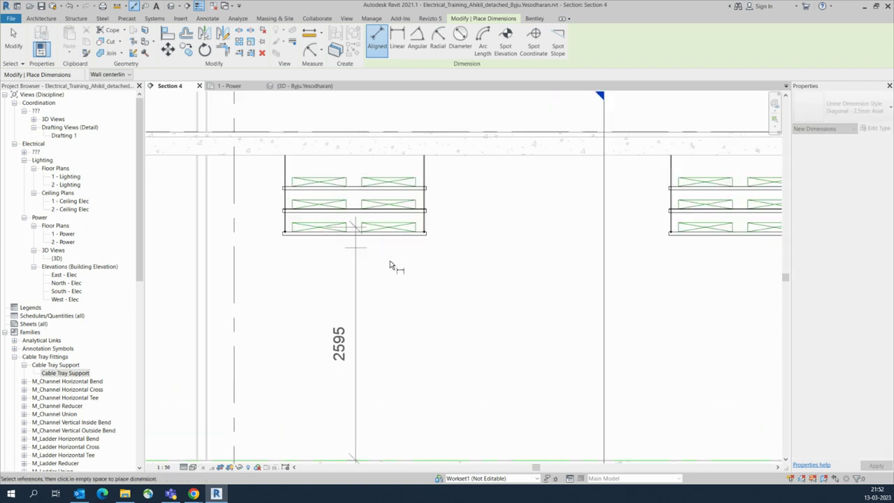
{"action": "left_click", "coordinate": [464, 268]}
- Dimension the heights of the middle and top trays of the grid I stack from 01 - Entry Level
{"action": "scroll", "coordinate": [412, 283], "scroll_direction": "down", "scroll_amount": 2}
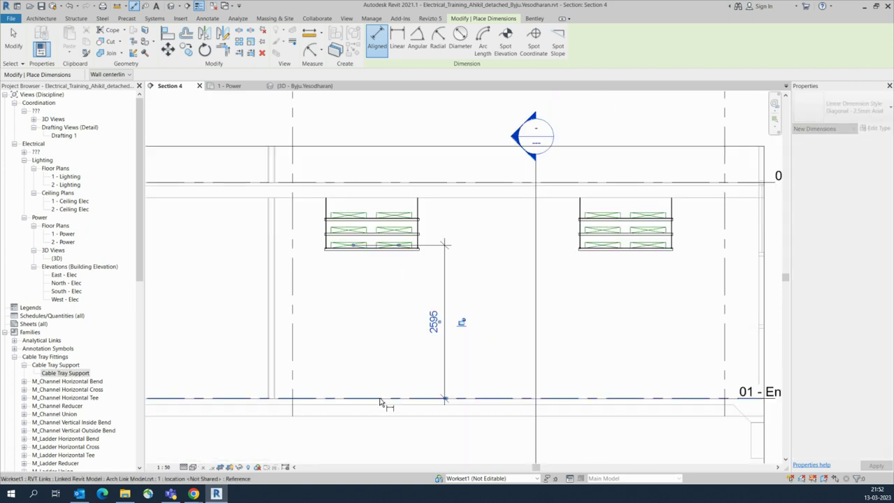
{"action": "scroll", "coordinate": [396, 246], "scroll_direction": "up", "scroll_amount": 1}
{"action": "left_click", "coordinate": [397, 227]}
{"action": "left_click", "coordinate": [487, 280]}
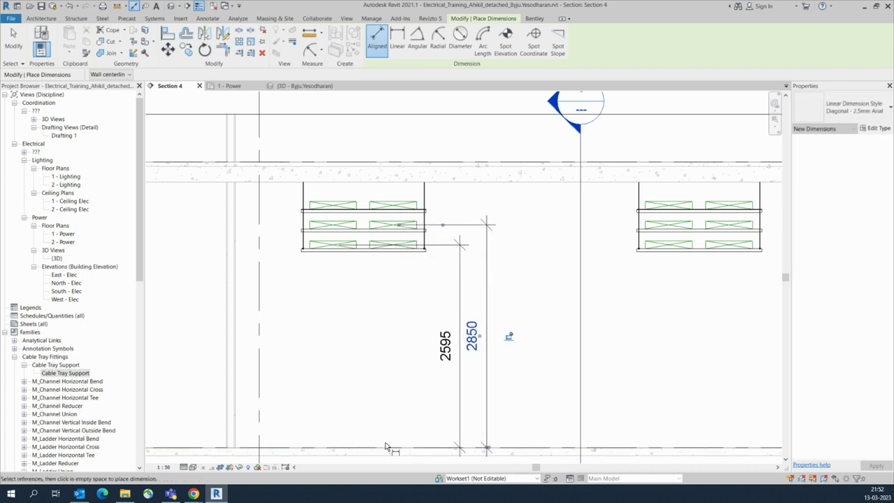
{"action": "left_click", "coordinate": [377, 449]}
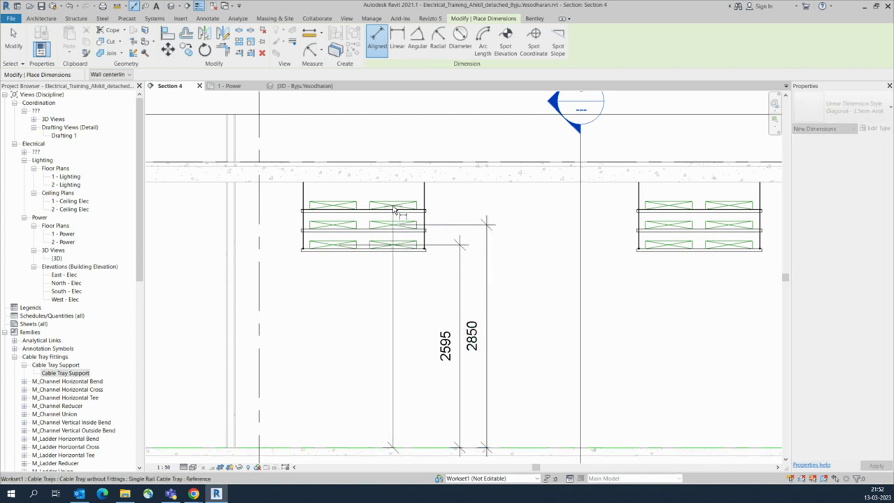
{"action": "left_click", "coordinate": [515, 249]}
{"action": "scroll", "coordinate": [515, 249], "scroll_direction": "down", "scroll_amount": 2}
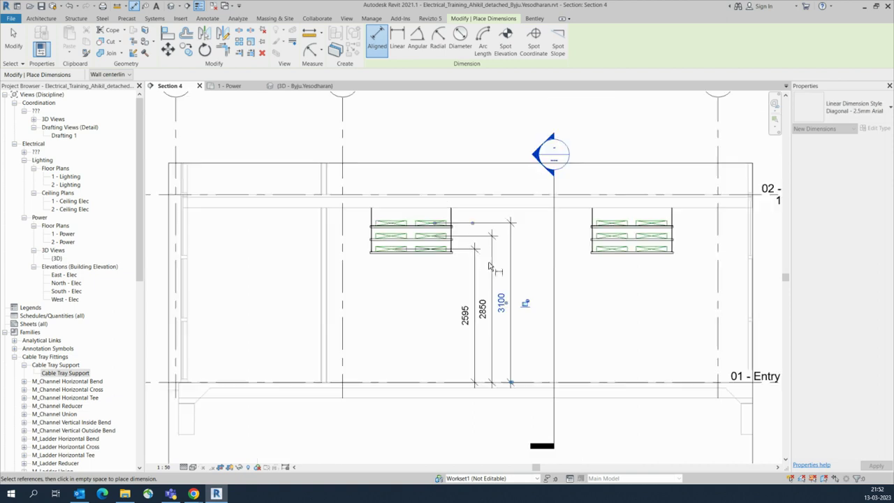
- Dimension the height of the lowest tray of the stack near grid J from 01 - Entry Level
{"action": "middle_click_drag", "start_coordinate": [515, 250], "coordinate": [349, 261]}
{"action": "left_click", "coordinate": [492, 378]}
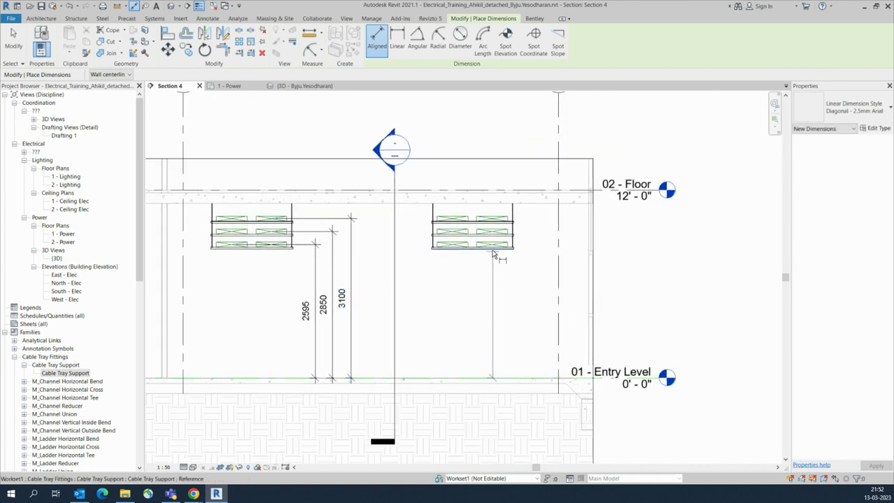
{"action": "left_click", "coordinate": [494, 249]}
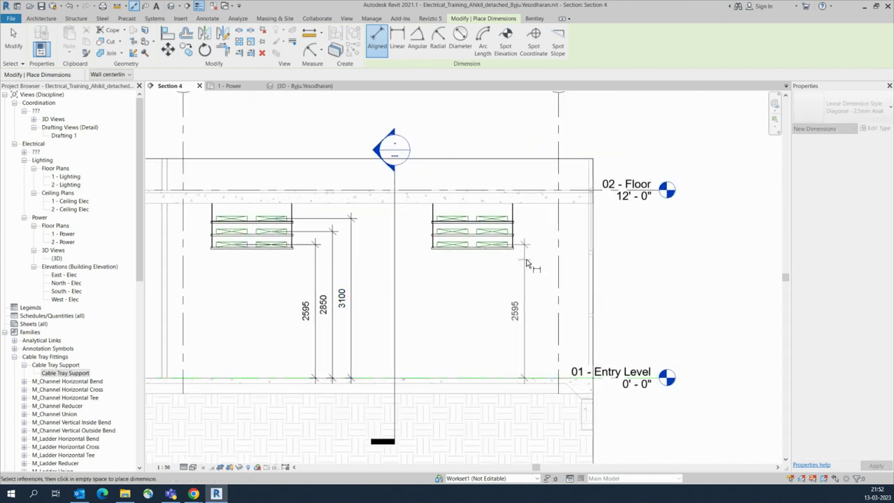
{"action": "left_click", "coordinate": [528, 311]}
- Dimension the heights of the middle and top trays of the grid J stack from 01 - Entry Level
{"action": "left_click", "coordinate": [481, 380]}
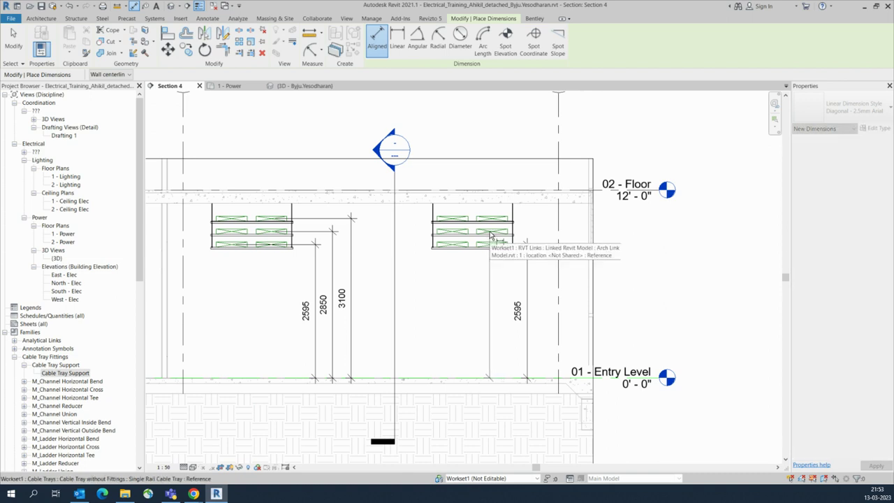
{"action": "left_click", "coordinate": [517, 230]}
{"action": "left_click", "coordinate": [541, 272]}
{"action": "left_click", "coordinate": [468, 380]}
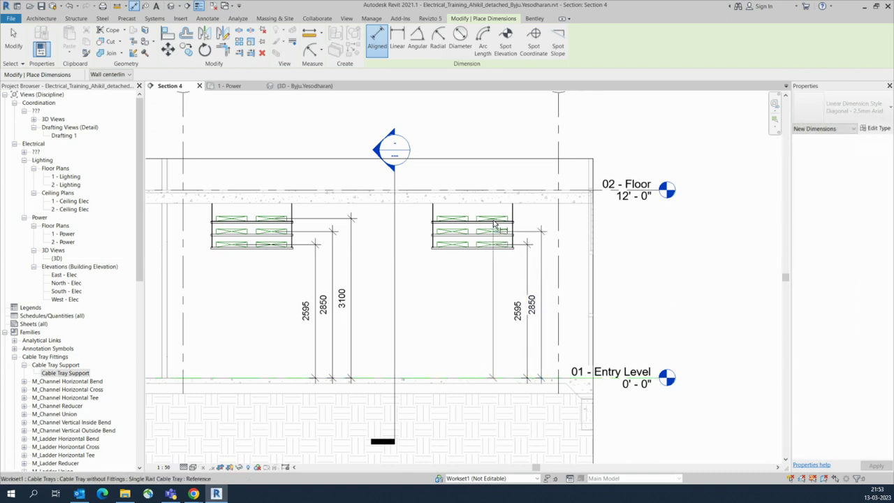
{"action": "left_click", "coordinate": [494, 221]}
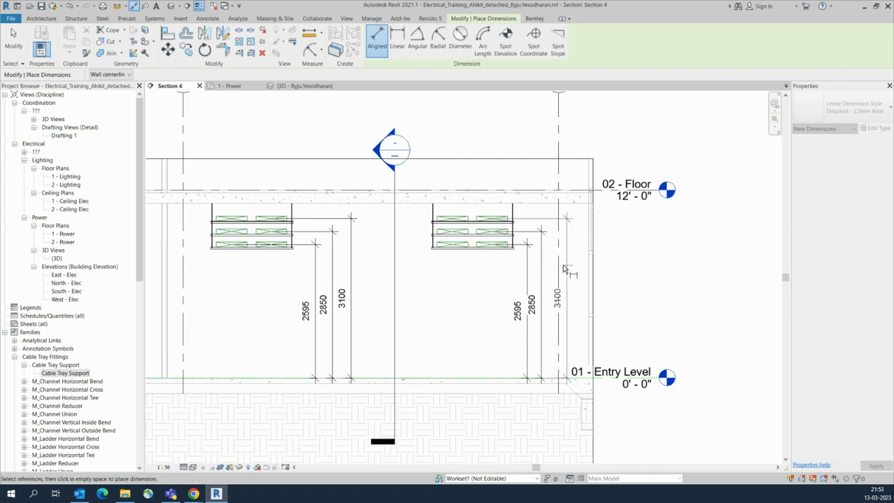
{"action": "left_click", "coordinate": [564, 269]}
{"action": "scroll", "coordinate": [559, 275], "scroll_direction": "up", "scroll_amount": 1}
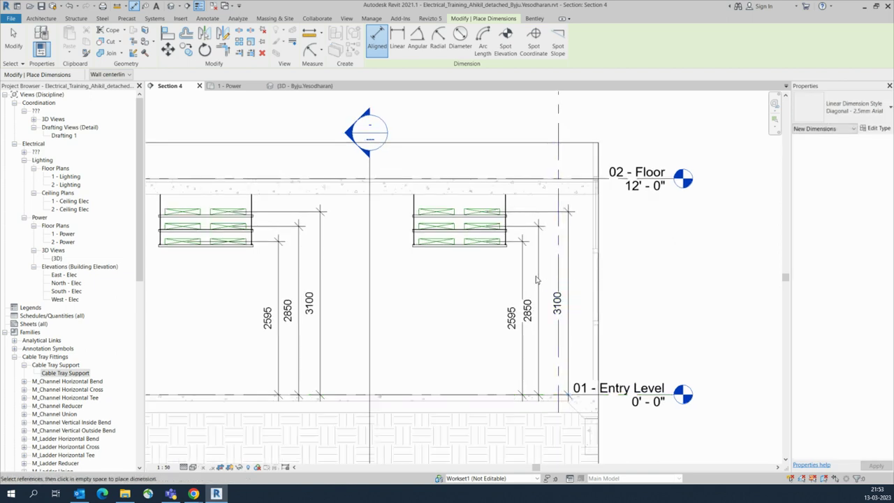
- Nudge the middle tray's height dimension beside grid J sideways to even out the spacing between the three dimensions
{"action": "key", "text": "Escape"}
{"action": "key", "text": "Escape"}
{"action": "left_click", "coordinate": [536, 279]}
{"action": "scroll", "coordinate": [538, 272], "scroll_direction": "up", "scroll_amount": 1}
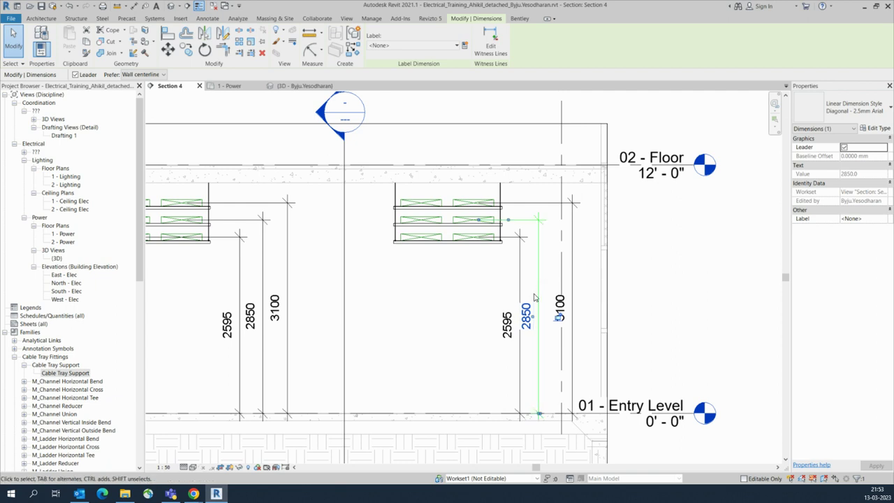
{"action": "key", "text": "Right"}
{"action": "key", "text": "Escape"}
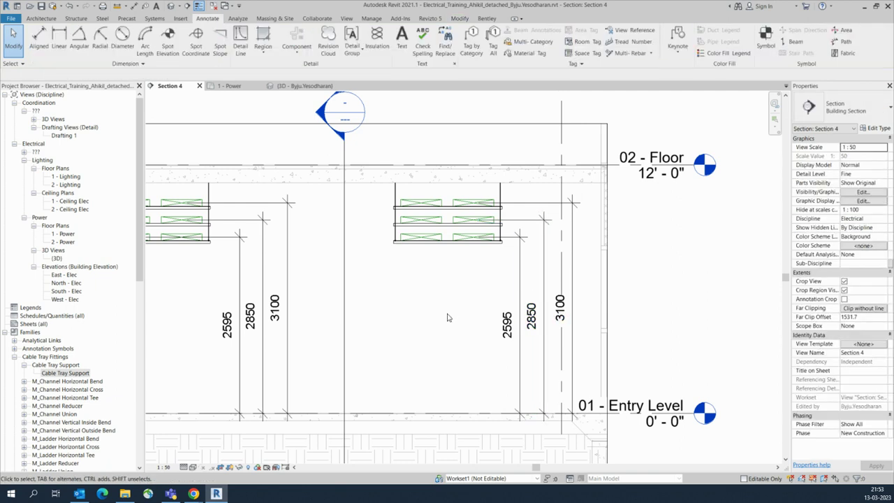
- Tag the two top-tier trays of the grid I stack by category, placing the tags above the grid bubbles with right-angled leaders
{"action": "scroll", "coordinate": [447, 328], "scroll_direction": "down", "scroll_amount": 3}
{"action": "scroll", "coordinate": [447, 335], "scroll_direction": "down", "scroll_amount": 1}
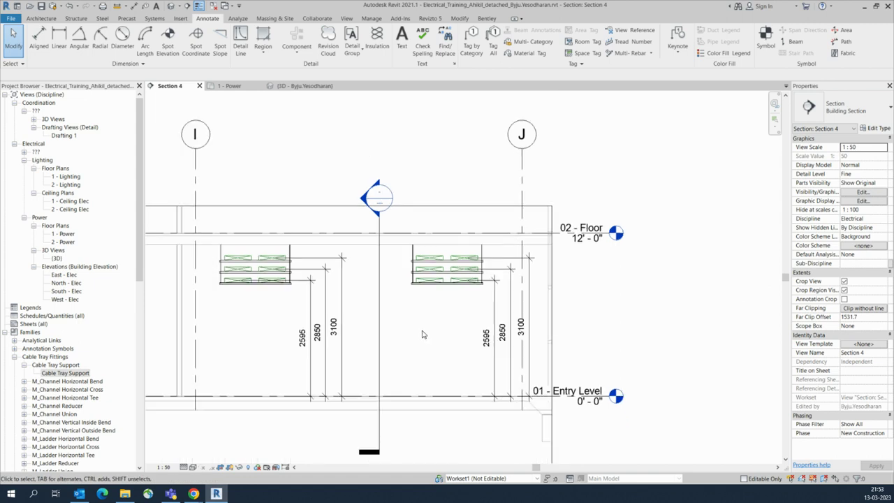
{"action": "middle_click_drag", "start_coordinate": [386, 294], "coordinate": [455, 320]}
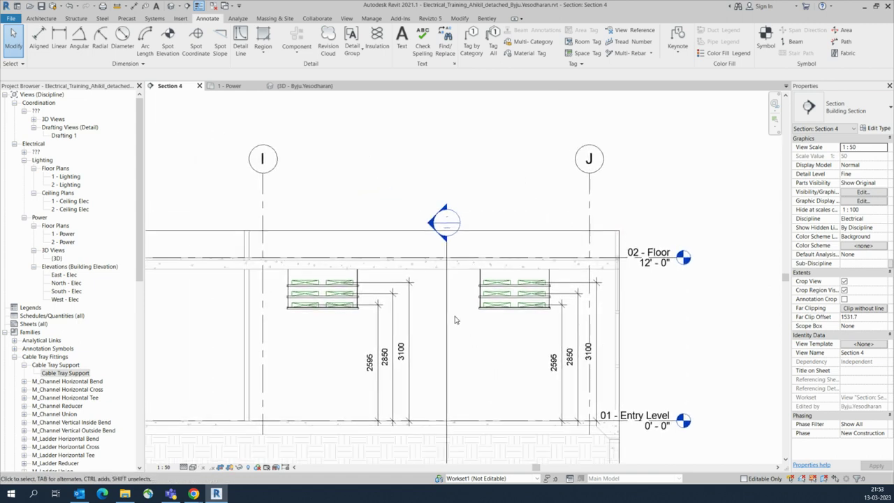
{"action": "left_click", "coordinate": [471, 41]}
{"action": "left_click", "coordinate": [308, 282]}
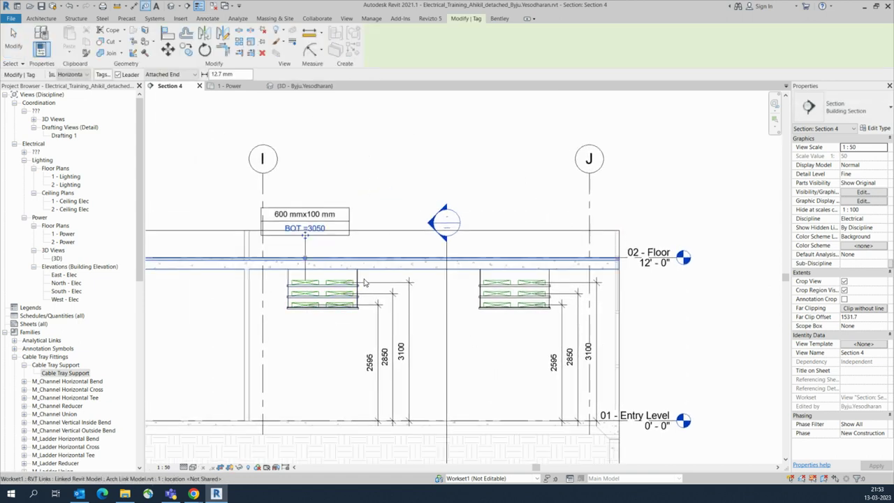
{"action": "scroll", "coordinate": [363, 279], "scroll_direction": "down", "scroll_amount": 2}
{"action": "left_click_drag", "start_coordinate": [324, 249], "coordinate": [322, 161]}
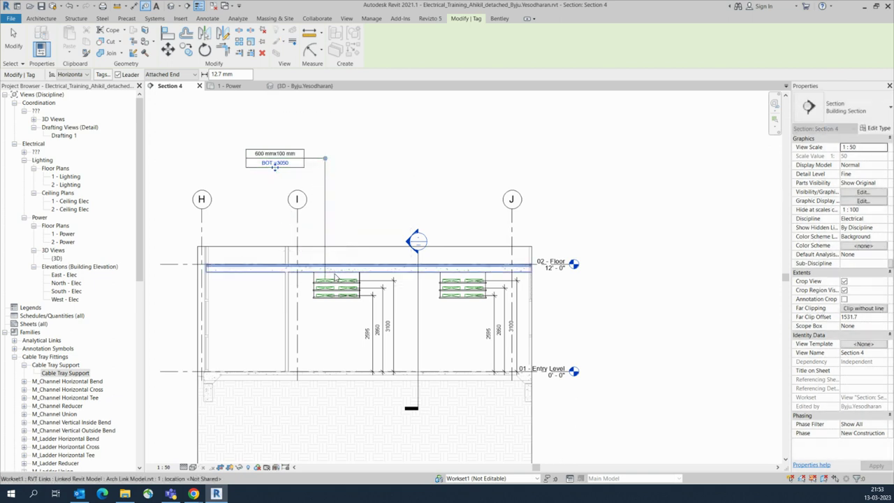
{"action": "left_click_drag", "start_coordinate": [264, 137], "coordinate": [278, 137]}
{"action": "left_click_drag", "start_coordinate": [347, 141], "coordinate": [347, 127]}
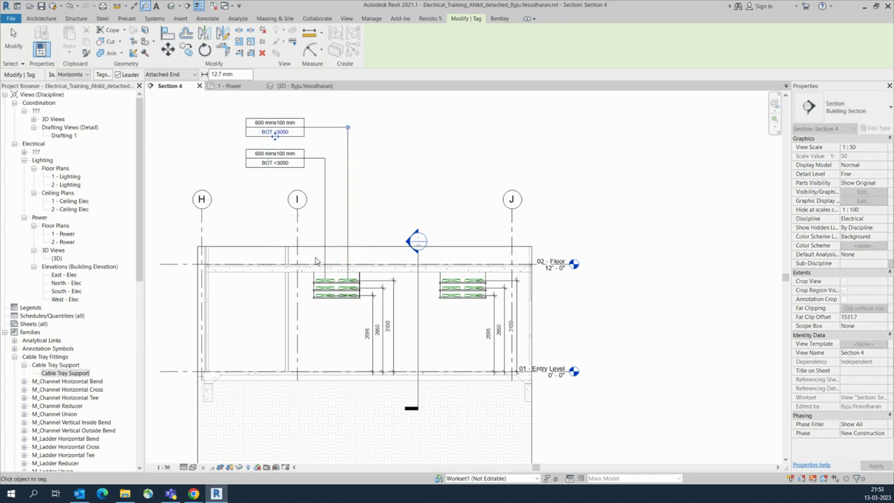
- Tag the two bottom-tier trays of the grid I stack, placing the tags one above the other between grids H and I
{"action": "left_click", "coordinate": [326, 296]}
{"action": "left_click_drag", "start_coordinate": [316, 355], "coordinate": [245, 349]}
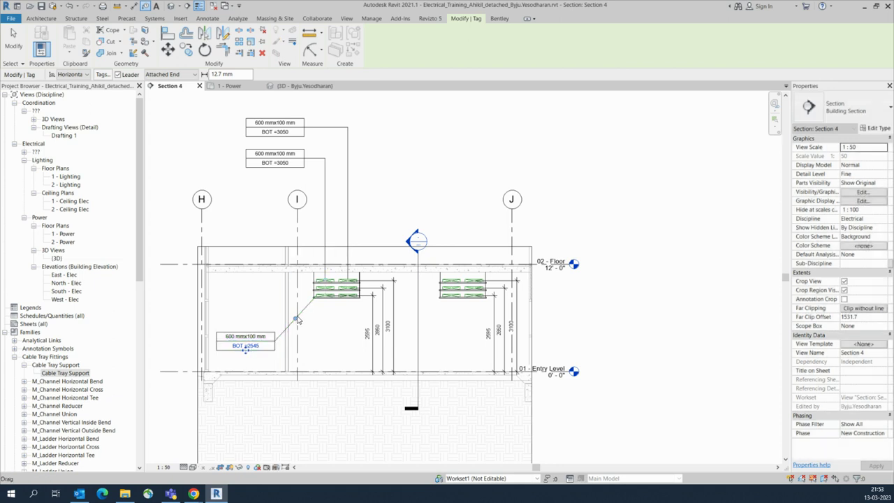
{"action": "left_click_drag", "start_coordinate": [318, 342], "coordinate": [247, 367]}
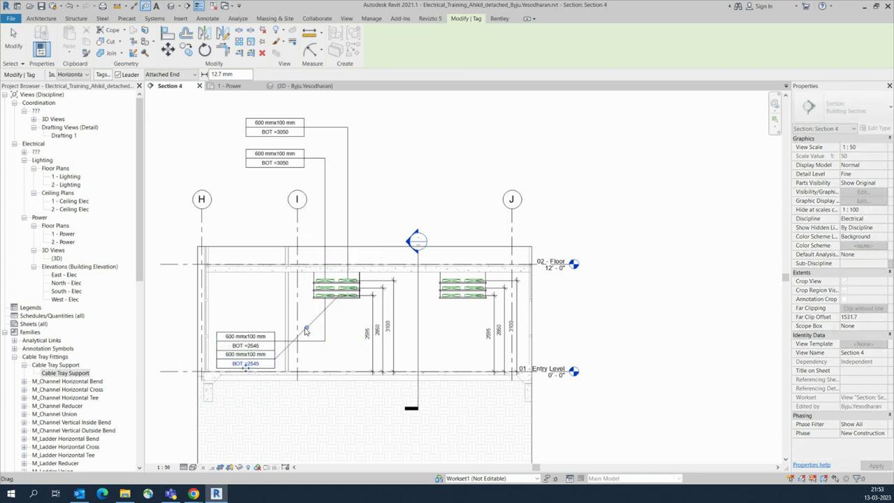
{"action": "left_click_drag", "start_coordinate": [335, 358], "coordinate": [347, 359]}
- Tag the top tray nearest grid I in the grid J stack, placing its tag above grid J with a right-angled leader
{"action": "left_click", "coordinate": [440, 283]}
{"action": "left_click_drag", "start_coordinate": [453, 200], "coordinate": [523, 167]}
{"action": "left_click_drag", "start_coordinate": [452, 175], "coordinate": [451, 158]}
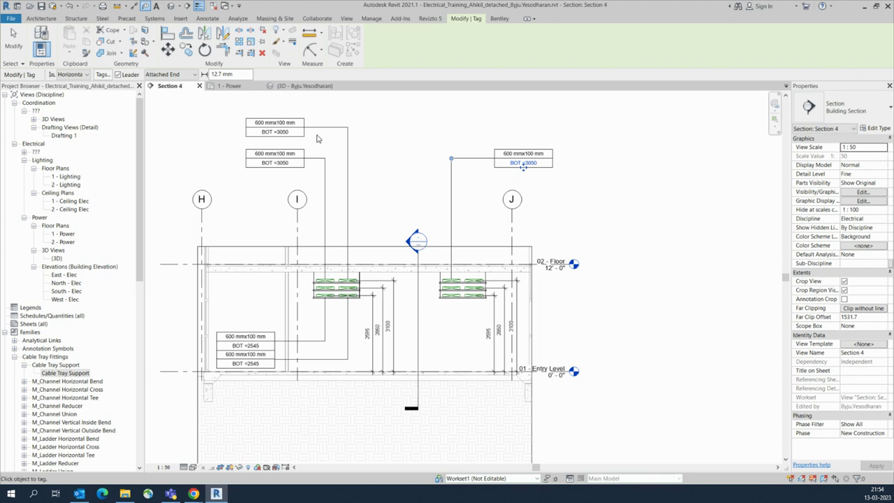
- In the 1 - Power plan, tag the trays of the upper run, placing the brown tray's tag above the building outline
{"action": "left_click", "coordinate": [231, 86]}
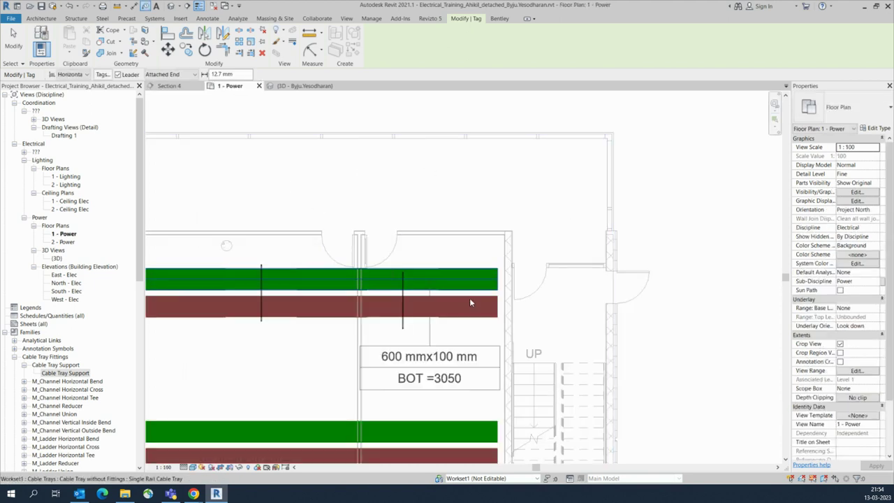
{"action": "scroll", "coordinate": [483, 302], "scroll_direction": "down", "scroll_amount": 3}
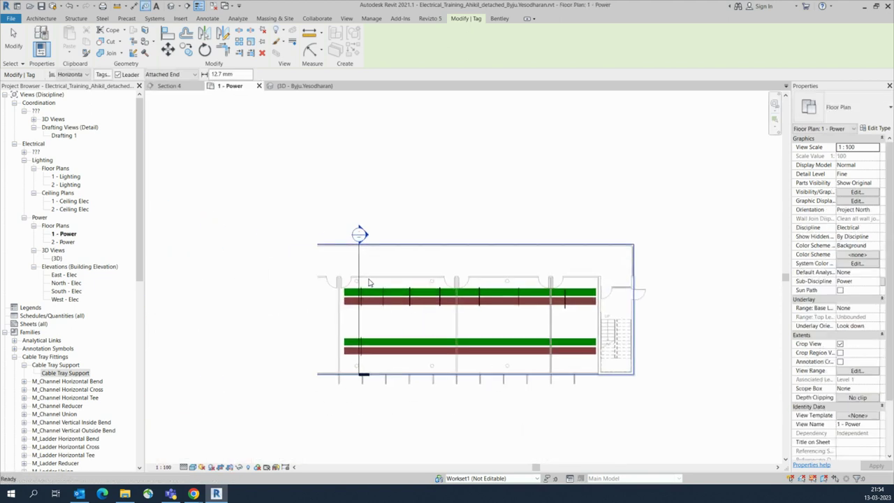
{"action": "scroll", "coordinate": [371, 282], "scroll_direction": "up", "scroll_amount": 3}
{"action": "left_click", "coordinate": [411, 309]}
{"action": "left_click", "coordinate": [411, 309]}
{"action": "left_click_drag", "start_coordinate": [411, 268], "coordinate": [470, 195]}
{"action": "left_click_drag", "start_coordinate": [469, 253], "coordinate": [421, 183]}
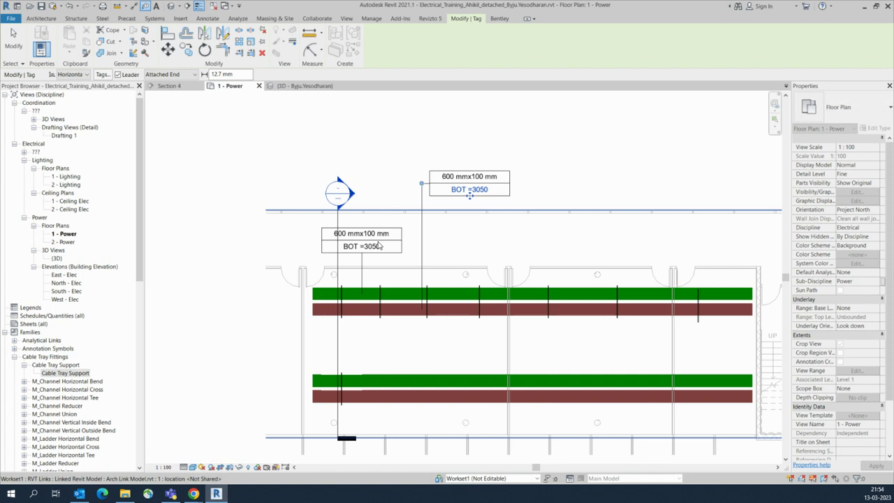
- Move the upper green tray's tag above the section head and bend its leader at a right angle
{"action": "left_click", "coordinate": [421, 258]}
{"action": "left_click", "coordinate": [504, 253]}
{"action": "left_click", "coordinate": [361, 248]}
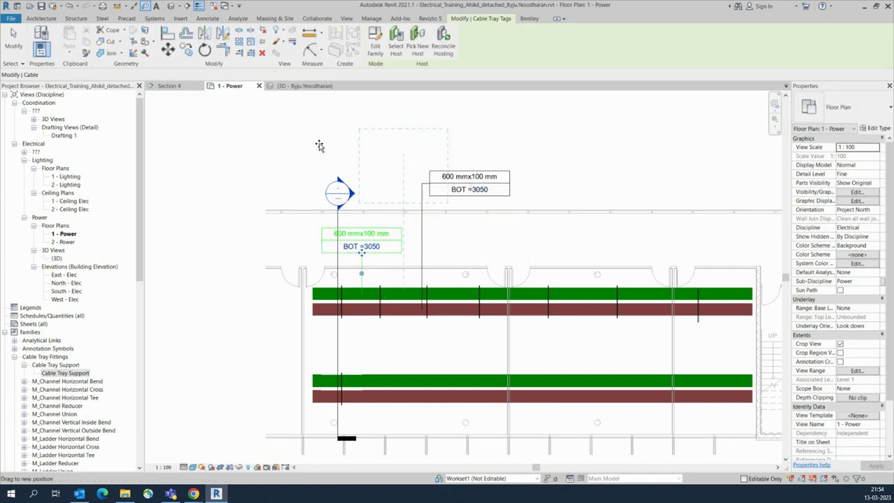
{"action": "left_click_drag", "start_coordinate": [319, 146], "coordinate": [319, 142]}
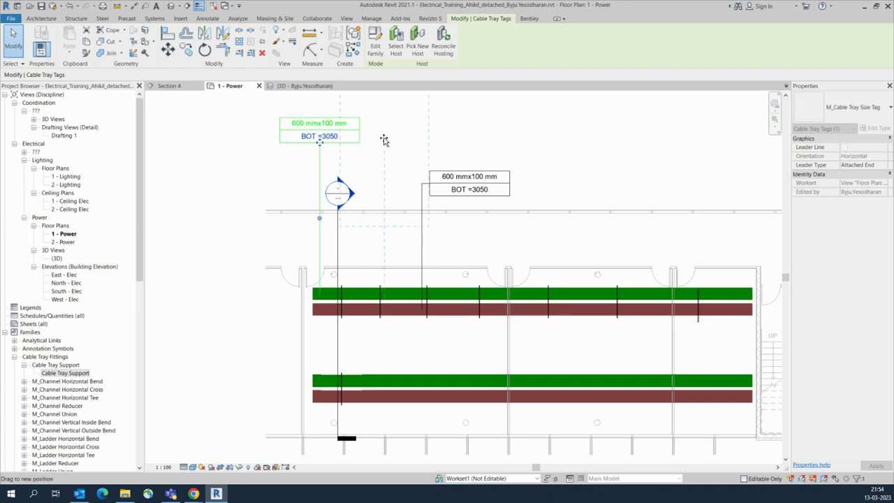
{"action": "left_click_drag", "start_coordinate": [384, 136], "coordinate": [384, 133]}
{"action": "left_click_drag", "start_coordinate": [320, 144], "coordinate": [321, 168]}
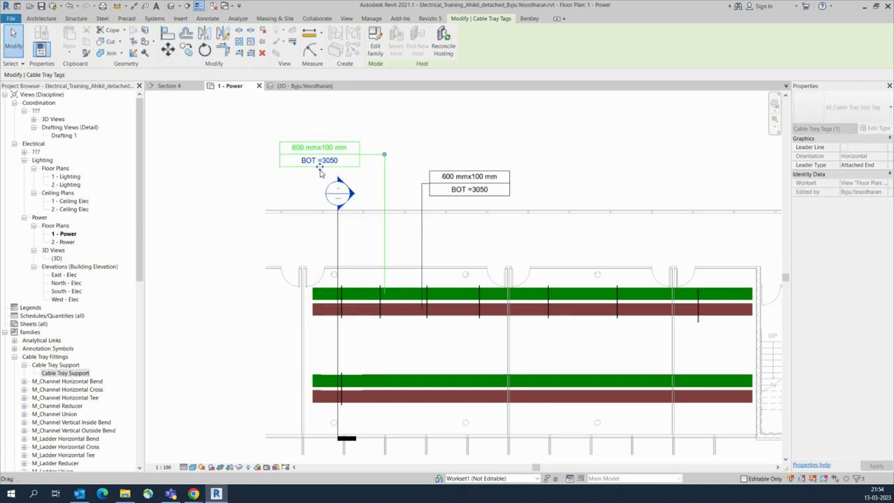
- Tag the brown and green trays of the lower run, stacking both tags below the building with right-angled leaders
{"action": "scroll", "coordinate": [426, 251], "scroll_direction": "down", "scroll_amount": 2}
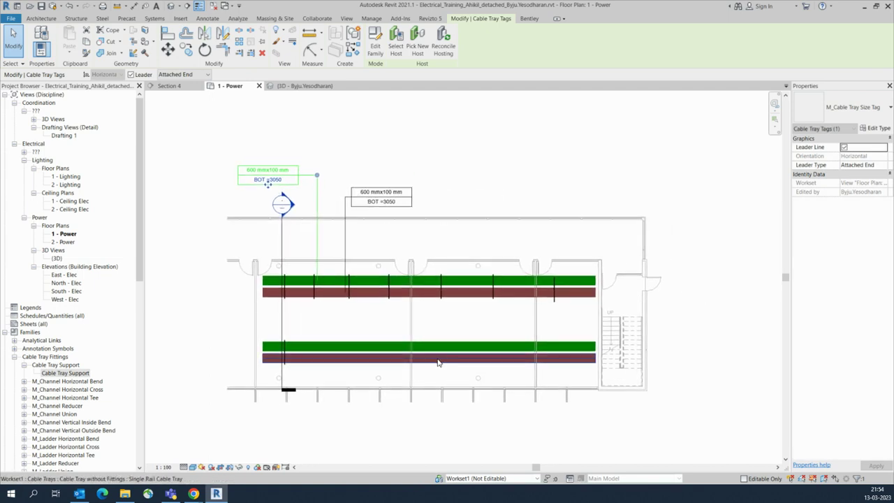
{"action": "key", "text": "t"}
{"action": "key", "text": "g"}
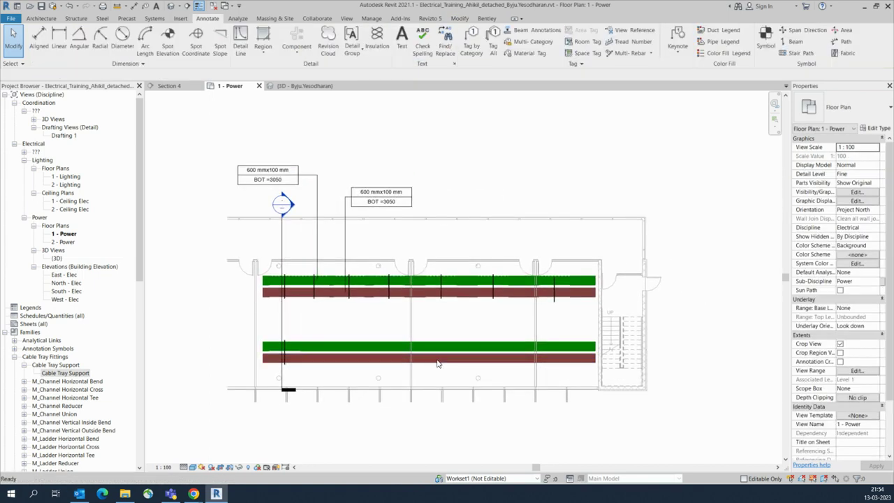
{"action": "left_click", "coordinate": [440, 361]}
{"action": "left_click_drag", "start_coordinate": [442, 407], "coordinate": [428, 417]}
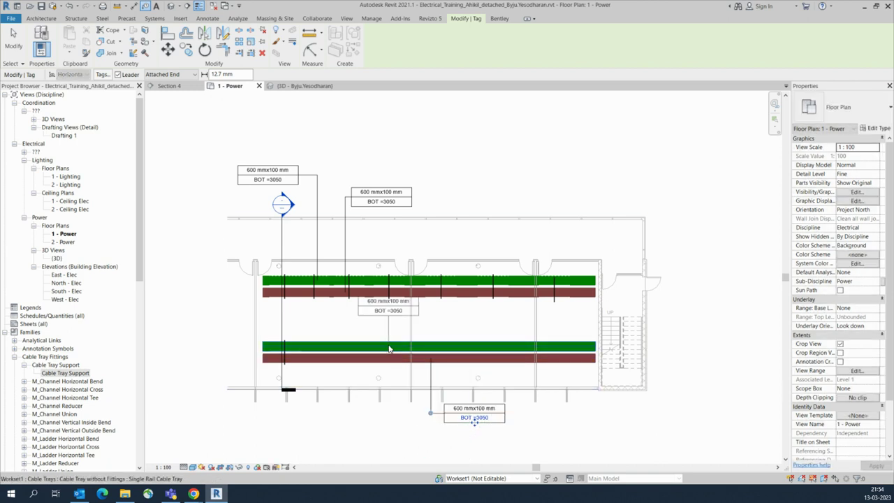
{"action": "left_click_drag", "start_coordinate": [453, 434], "coordinate": [466, 440]}
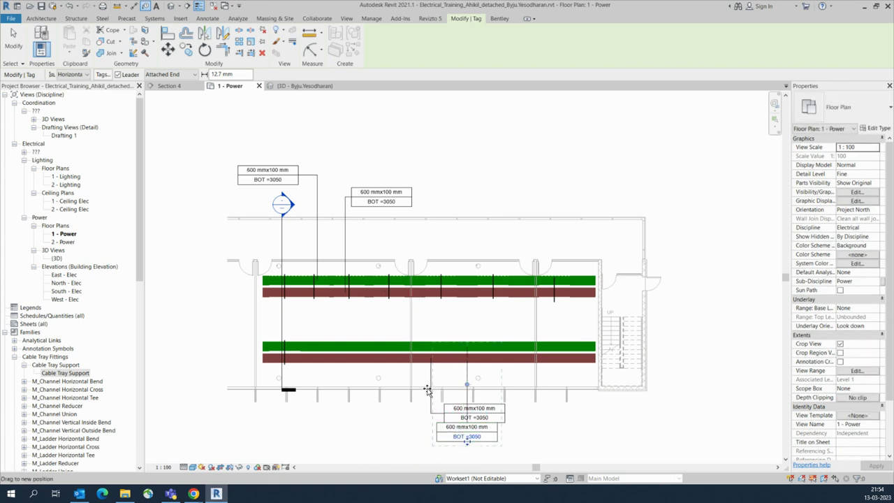
{"action": "left_click_drag", "start_coordinate": [413, 428], "coordinate": [412, 431]}
{"action": "left_click_drag", "start_coordinate": [466, 442], "coordinate": [474, 447]}
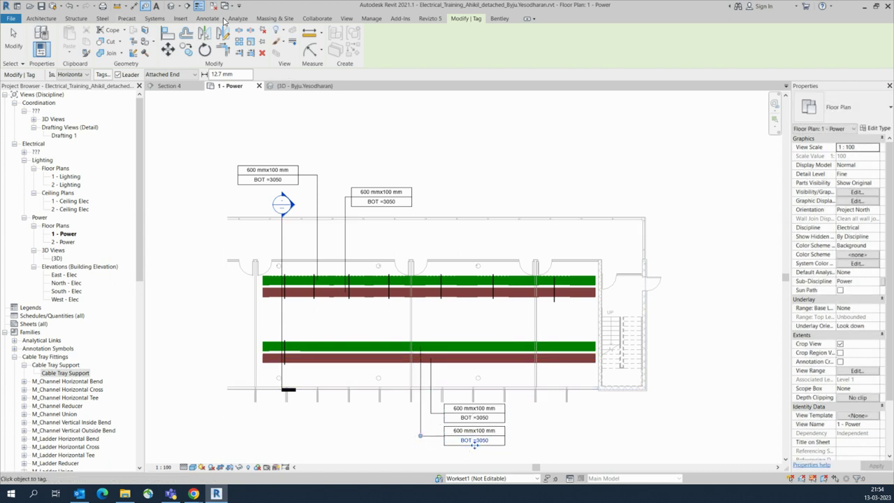
- Add aligned dimensions from the building's lower wall to the lower edges of the lower run's brown and green trays
{"action": "left_click", "coordinate": [208, 18]}
{"action": "left_click", "coordinate": [40, 41]}
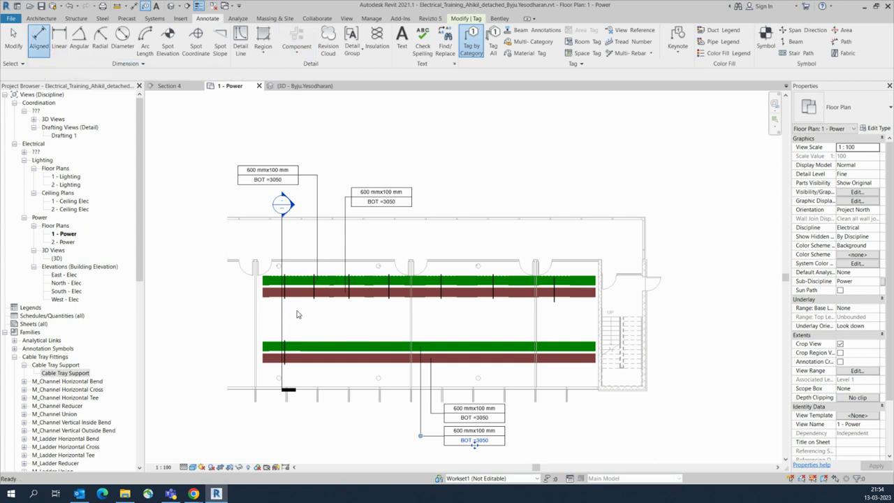
{"action": "scroll", "coordinate": [329, 363], "scroll_direction": "up", "scroll_amount": 1}
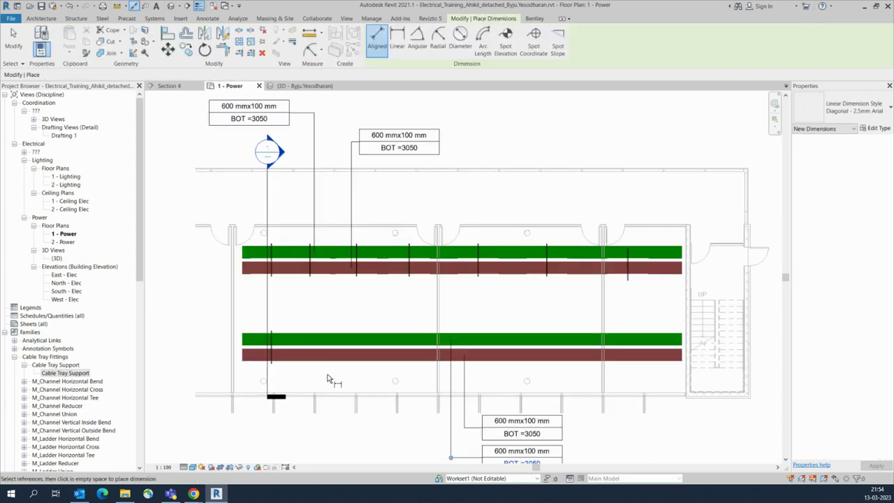
{"action": "scroll", "coordinate": [325, 394], "scroll_direction": "up", "scroll_amount": 1}
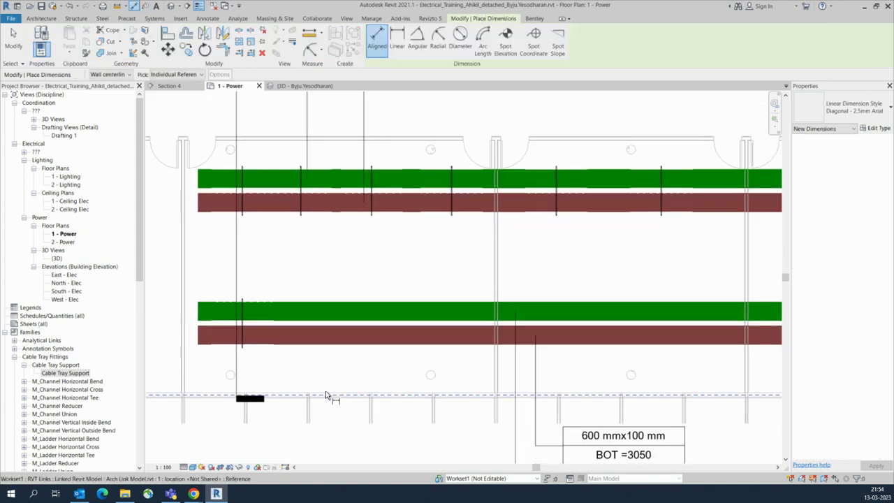
{"action": "left_click", "coordinate": [326, 394]}
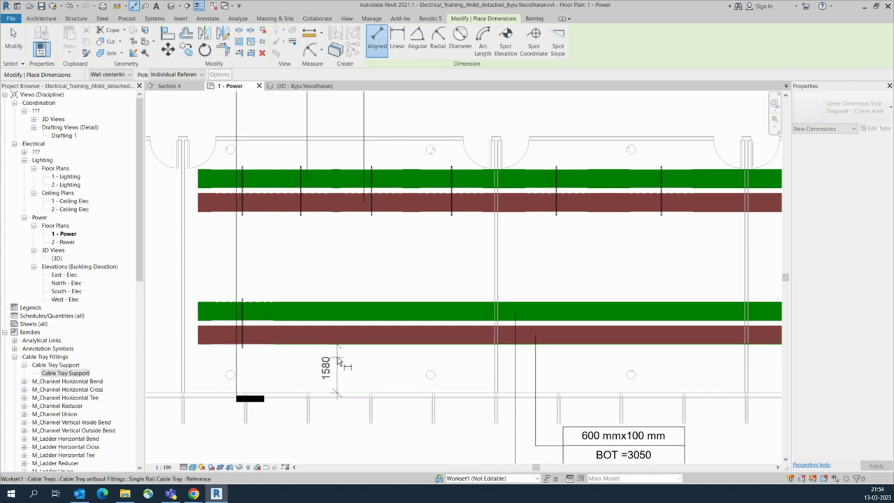
{"action": "left_click", "coordinate": [353, 368]}
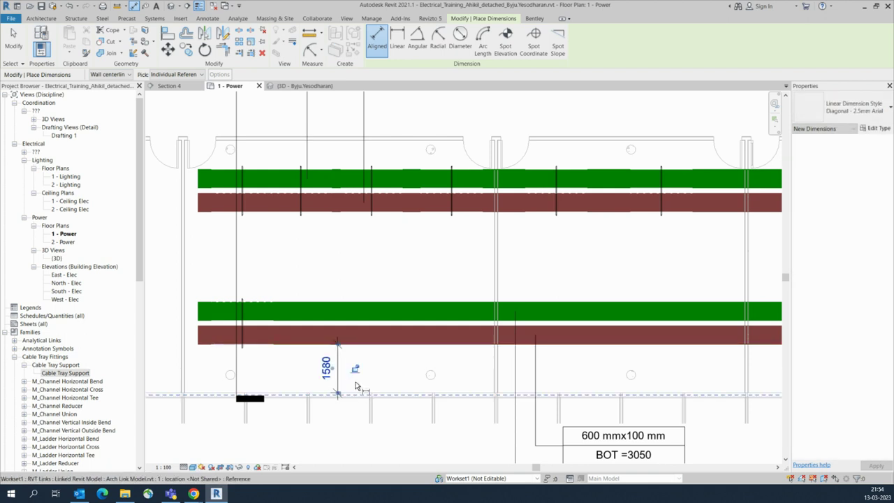
{"action": "left_click", "coordinate": [357, 326]}
{"action": "left_click", "coordinate": [392, 391]}
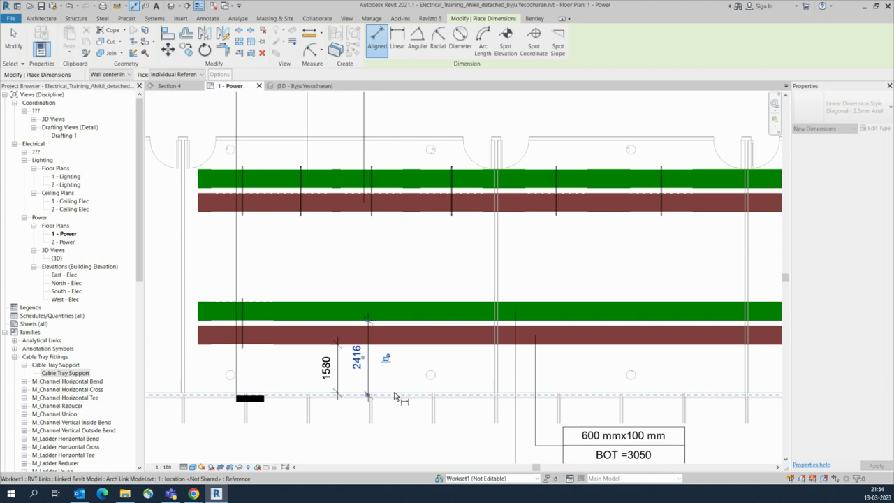
- Add aligned dimensions from the lower wall to the upper run's brown and green trays, spacing them beside the existing dimensions
{"action": "left_click", "coordinate": [395, 395]}
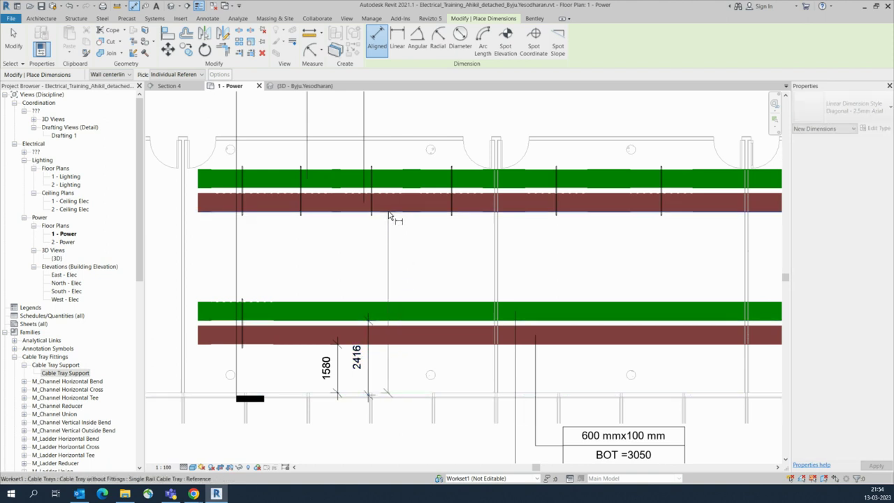
{"action": "left_click", "coordinate": [441, 389]}
{"action": "left_click", "coordinate": [433, 193]}
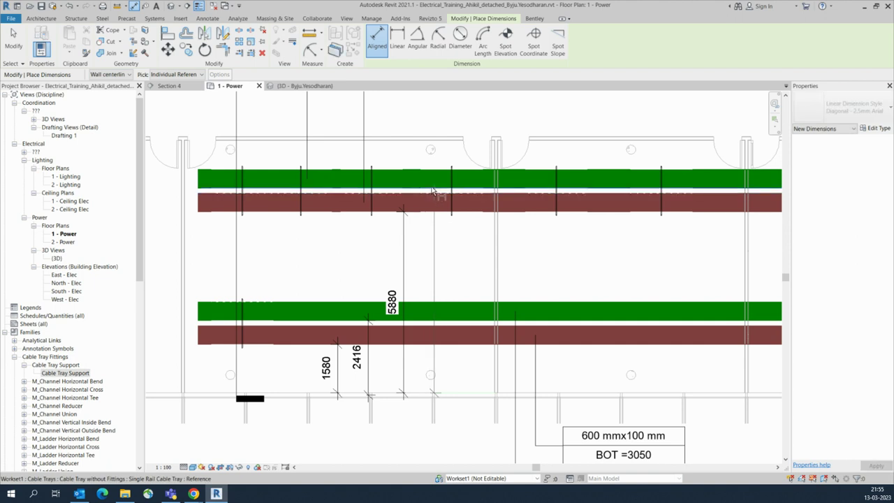
{"action": "left_click", "coordinate": [433, 242]}
{"action": "scroll", "coordinate": [412, 259], "scroll_direction": "down", "scroll_amount": 3}
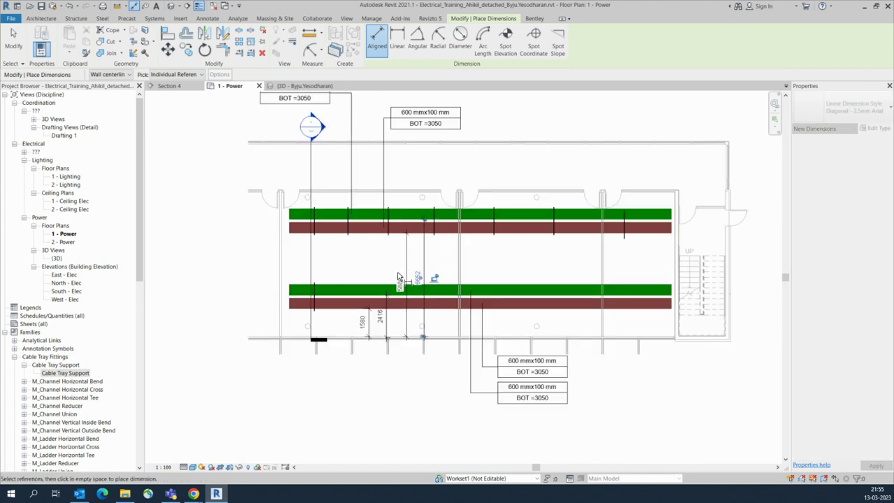
{"action": "key", "text": "Escape"}
{"action": "key", "text": "Escape"}
- Examine both stacked tray runs and their supports within the section box in the 3D view
{"action": "left_click", "coordinate": [308, 87]}
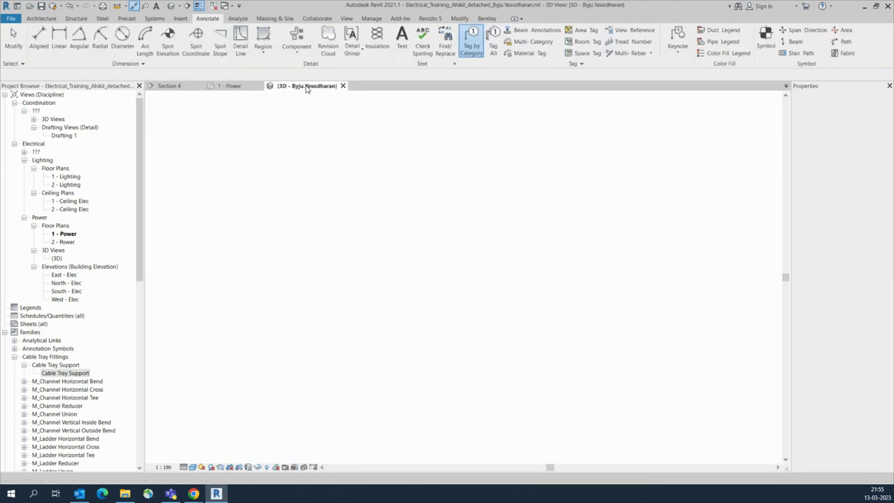
{"action": "middle_click_drag", "start_coordinate": [491, 313], "coordinate": [447, 320], "text": "shift"}
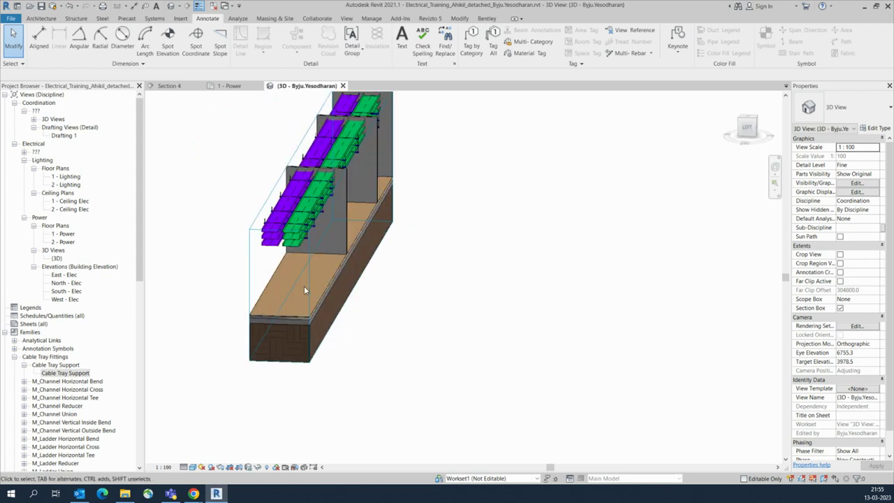
{"action": "left_click", "coordinate": [306, 290]}
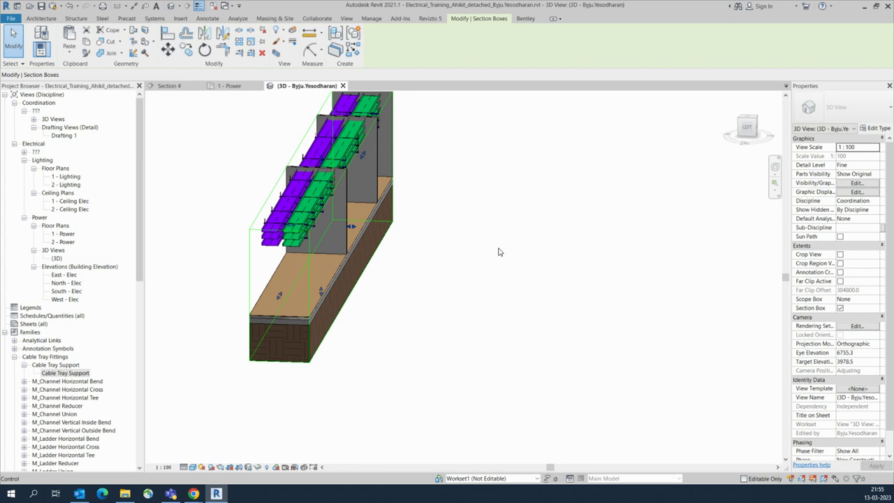
{"action": "left_click_drag", "start_coordinate": [496, 247], "coordinate": [496, 247]}
{"action": "middle_click_drag", "start_coordinate": [487, 257], "coordinate": [518, 293], "text": "shift"}
{"action": "scroll", "coordinate": [518, 354], "scroll_direction": "up", "scroll_amount": 3}
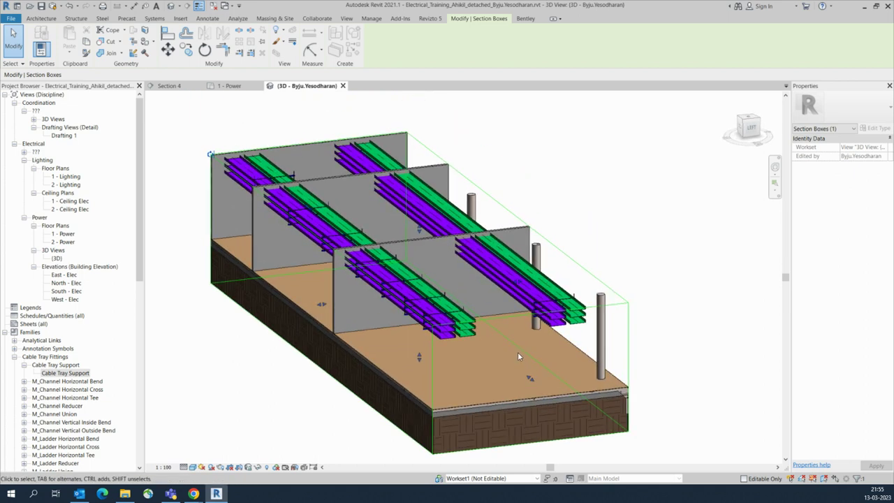
- In the 1 - Power plan, add another tag to the upper green tray, placing it above the building outline with a right-angled leader
{"action": "left_click", "coordinate": [230, 86]}
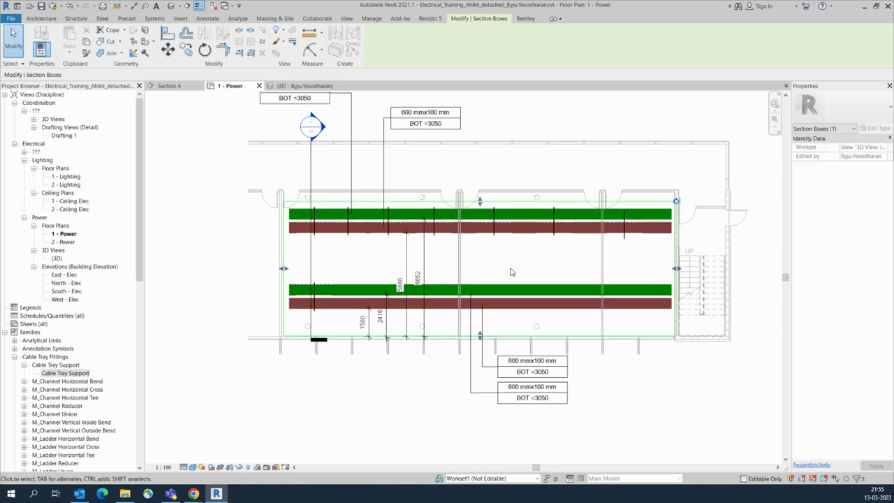
{"action": "middle_click_drag", "start_coordinate": [518, 298], "coordinate": [518, 298]}
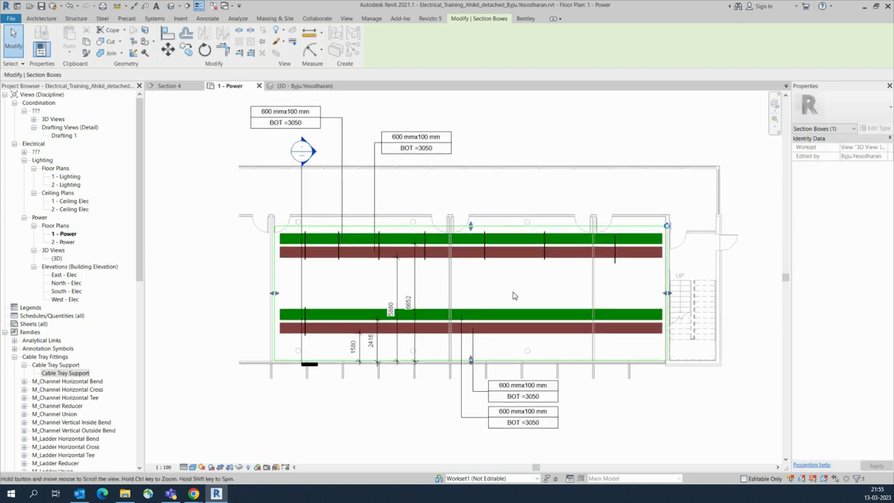
{"action": "key", "text": "t"}
{"action": "key", "text": "g"}
{"action": "left_click", "coordinate": [508, 241]}
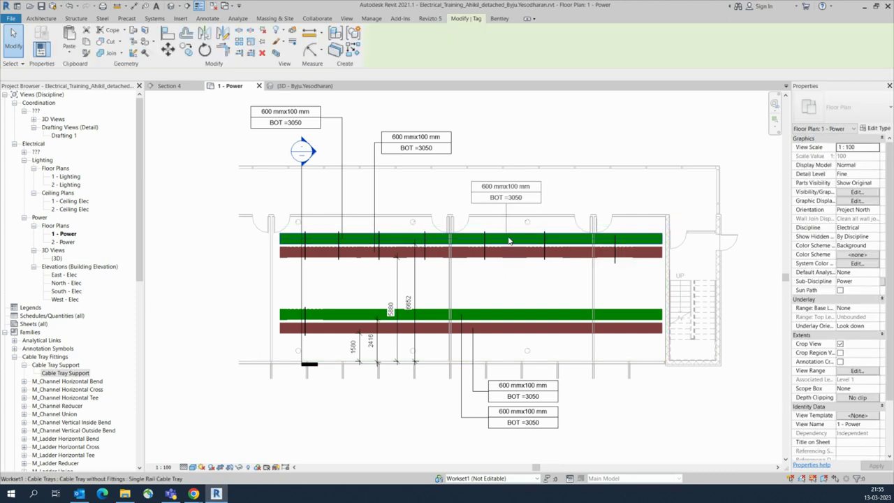
{"action": "left_click", "coordinate": [509, 237]}
{"action": "left_click_drag", "start_coordinate": [507, 206], "coordinate": [494, 123]}
{"action": "key", "text": "Escape"}
- Create a new sheet with the A1 metric titleblock
{"action": "left_click", "coordinate": [14, 332]}
{"action": "left_click", "coordinate": [33, 324]}
{"action": "right_click", "coordinate": [33, 323]}
{"action": "left_click", "coordinate": [56, 330]}
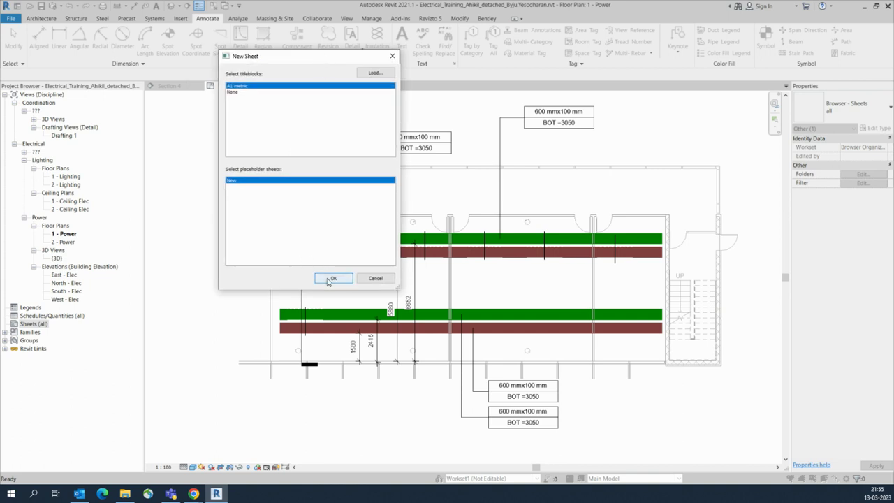
{"action": "left_click", "coordinate": [331, 278]}
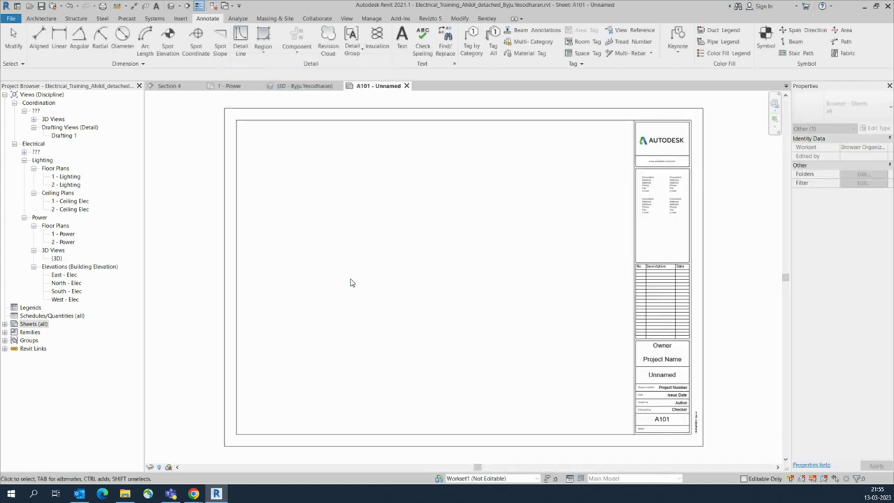
- Place the 1 - Power floor plan in the upper-left area of the sheet
{"action": "left_click", "coordinate": [62, 234]}
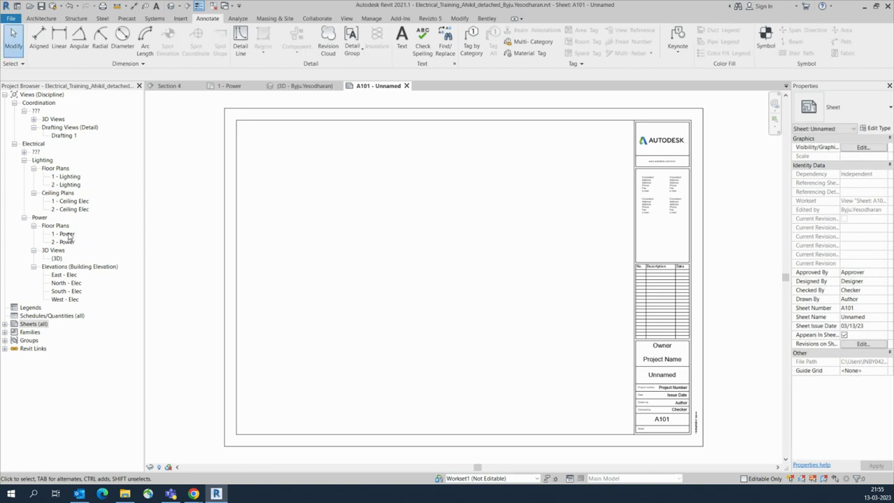
{"action": "left_click_drag", "start_coordinate": [352, 204], "coordinate": [351, 203]}
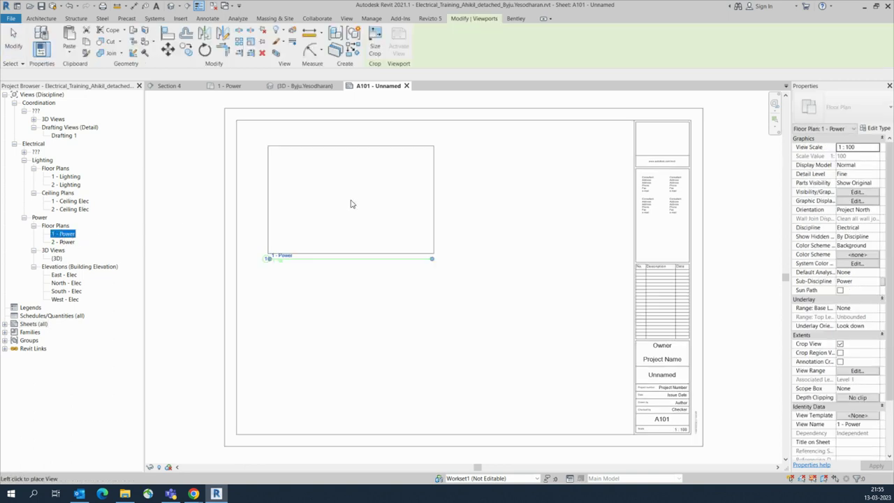
{"action": "left_click", "coordinate": [351, 194]}
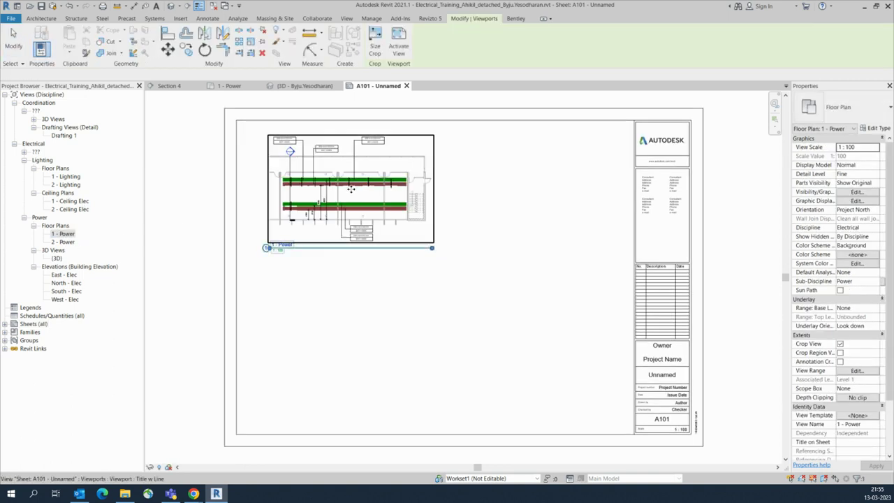
{"action": "scroll", "coordinate": [330, 145], "scroll_direction": "up", "scroll_amount": 1}
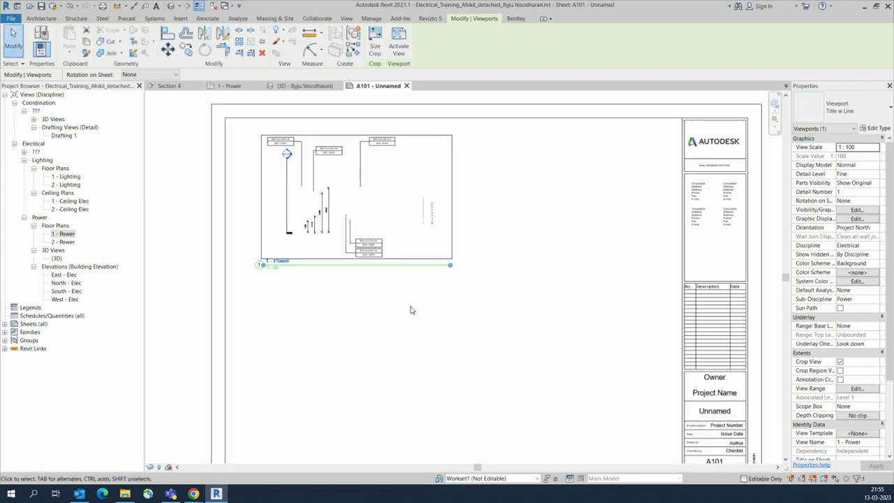
{"action": "scroll", "coordinate": [412, 308], "scroll_direction": "down", "scroll_amount": 1}
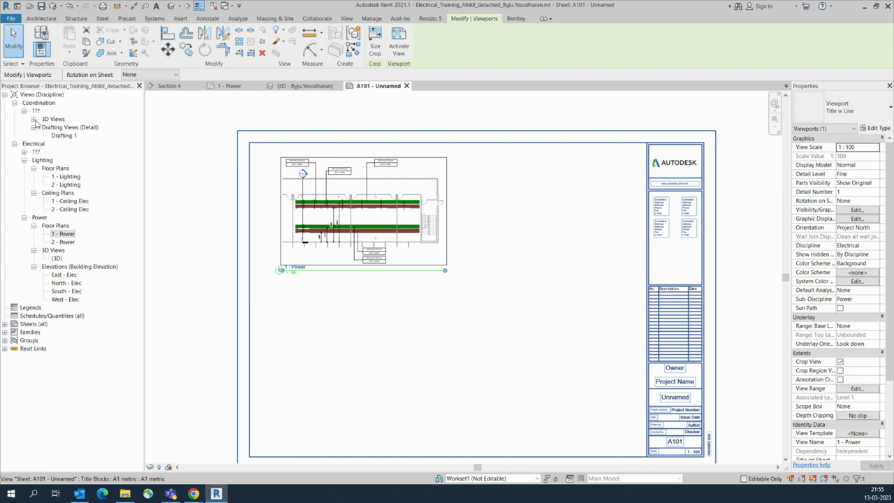
{"action": "key", "text": "Escape"}
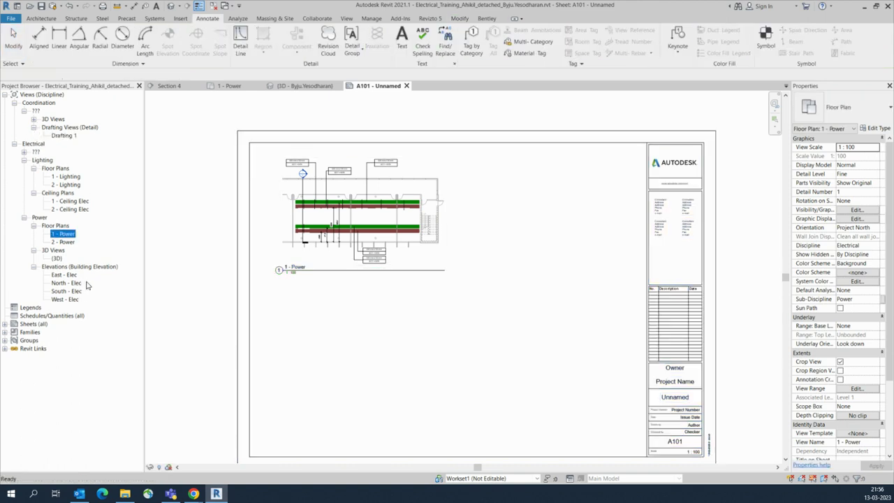
- Place the Section 4 view on the sheet directly below the 1 - Power plan
{"action": "left_click", "coordinate": [24, 151]}
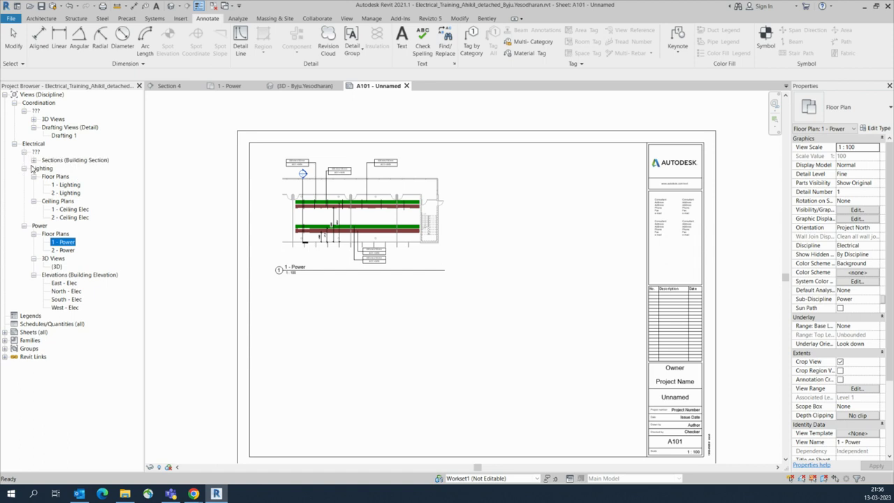
{"action": "left_click", "coordinate": [34, 160]}
{"action": "left_click", "coordinate": [62, 169]}
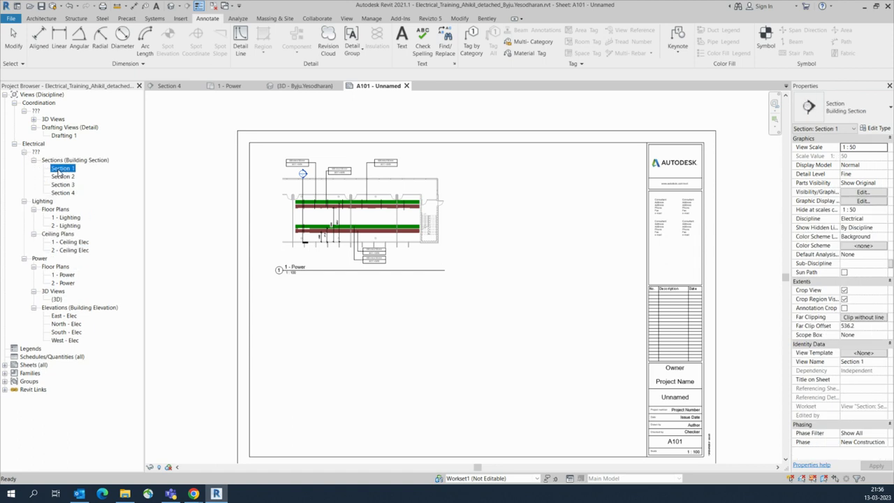
{"action": "left_click", "coordinate": [62, 193]}
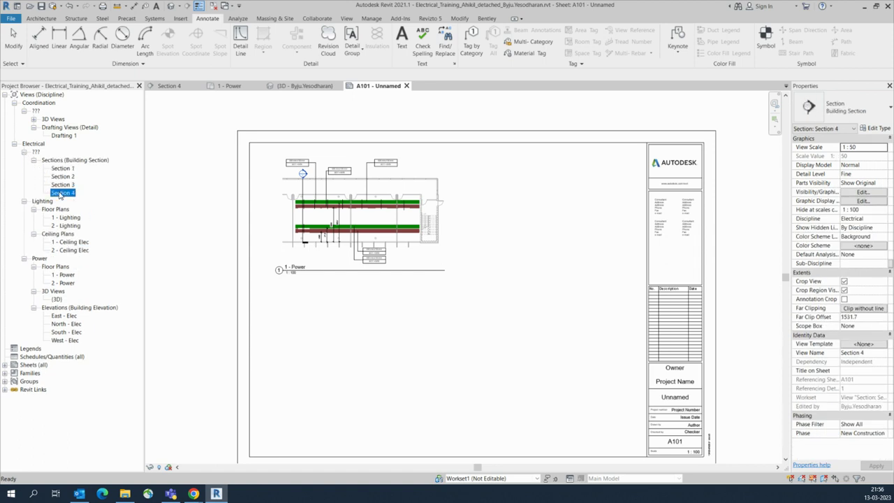
{"action": "left_click_drag", "start_coordinate": [308, 352], "coordinate": [305, 359]}
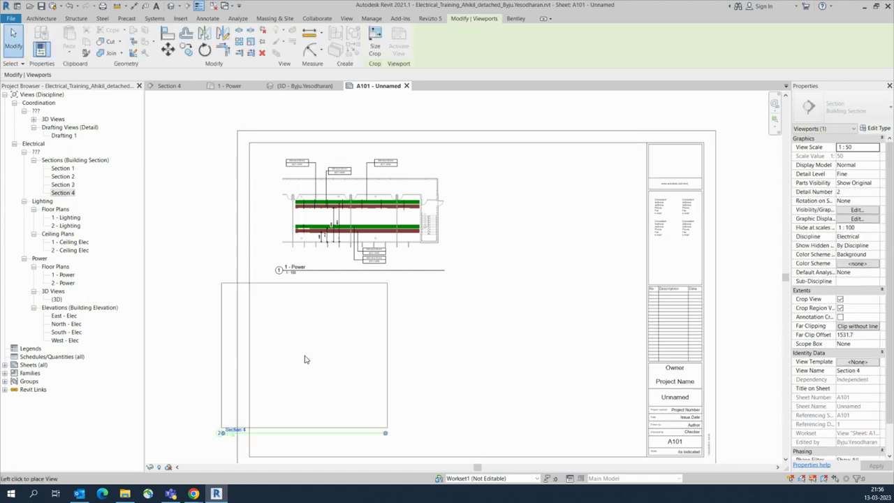
{"action": "left_click", "coordinate": [363, 372]}
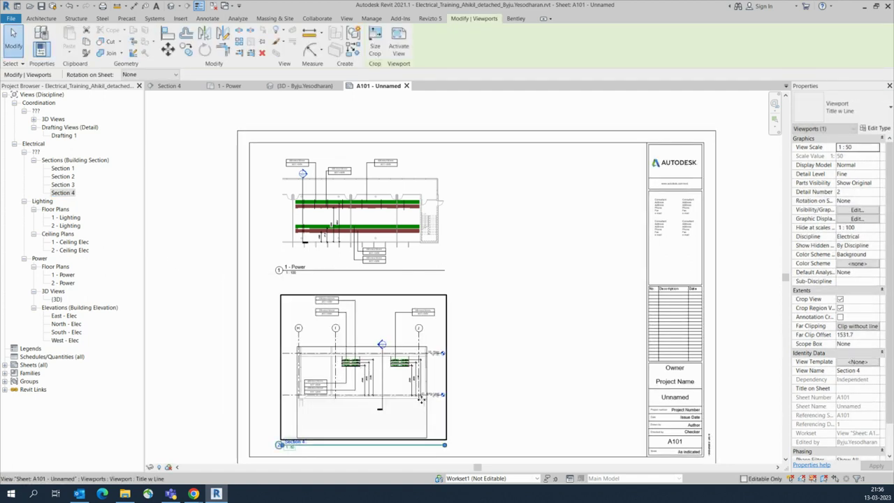
- Place the Section 3 view across the lower half of the sheet
{"action": "left_click", "coordinate": [62, 185]}
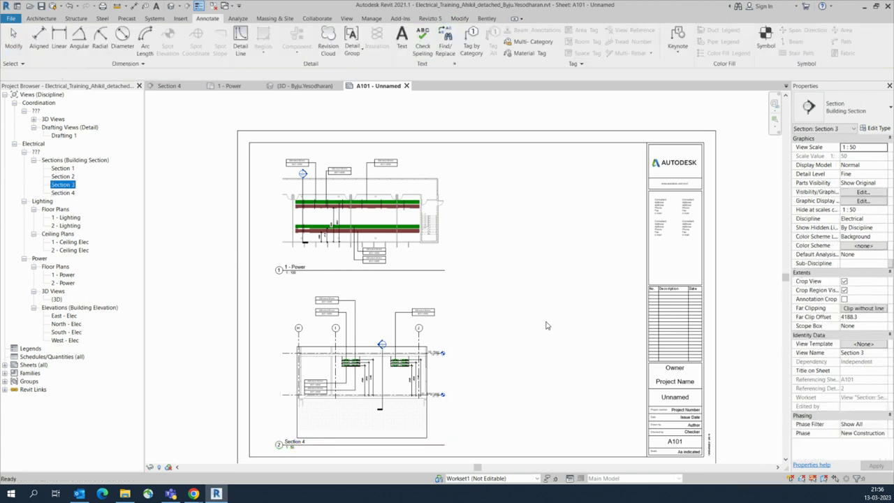
{"action": "left_click_drag", "start_coordinate": [548, 327], "coordinate": [539, 295]}
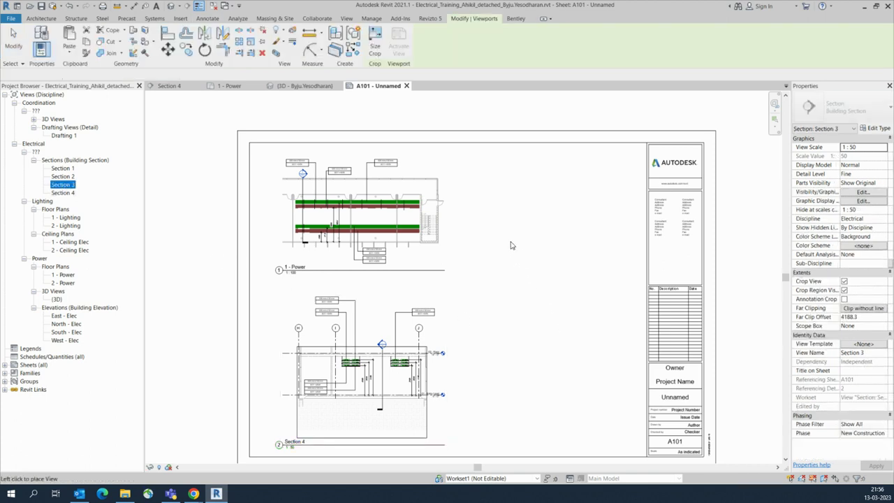
{"action": "left_click", "coordinate": [461, 361]}
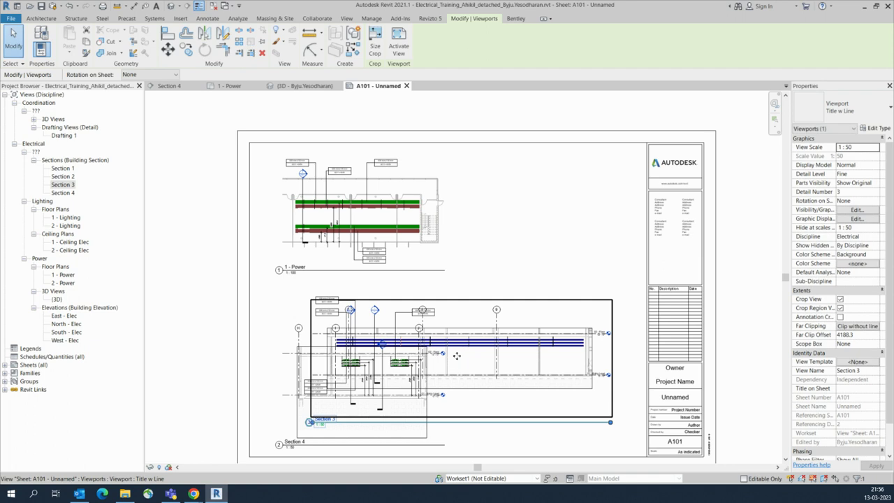
{"action": "key", "text": "Escape"}
- Move the Section 4 viewport to the sheet's upper-right area, beside the 1 - Power plan and above Section 3
{"action": "left_click", "coordinate": [315, 437]}
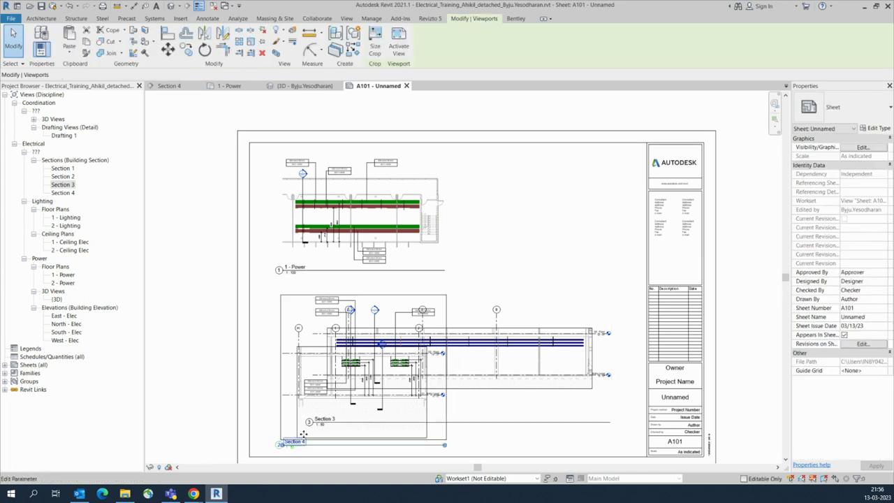
{"action": "left_click", "coordinate": [302, 438]}
{"action": "left_click_drag", "start_coordinate": [299, 428], "coordinate": [482, 278]}
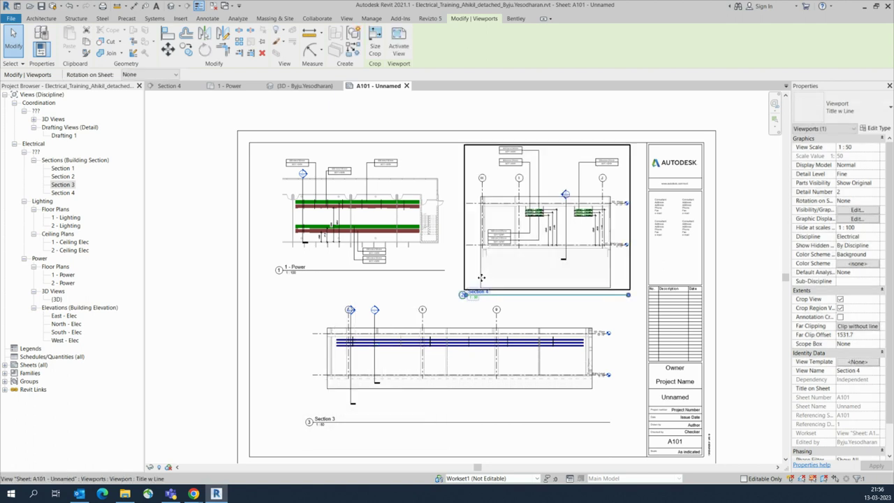
{"action": "key", "text": "Escape"}
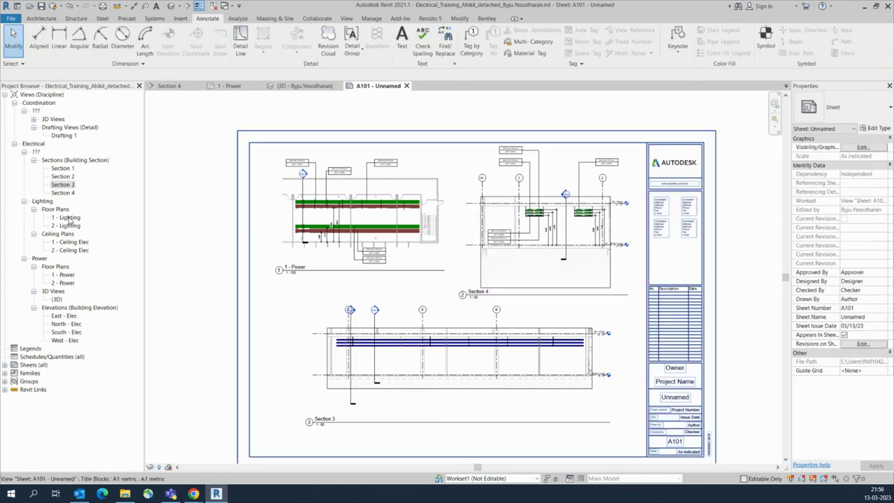
- Place the Coordination 3D view in the lower-left area of the A101 sheet, beside Section 3
{"action": "left_click", "coordinate": [34, 120]}
{"action": "left_click", "coordinate": [77, 127]}
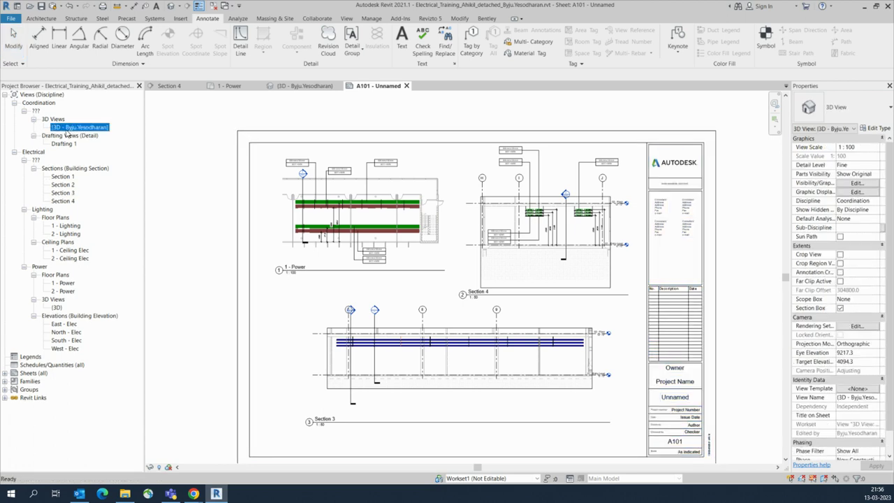
{"action": "left_click_drag", "start_coordinate": [245, 323], "coordinate": [275, 353]}
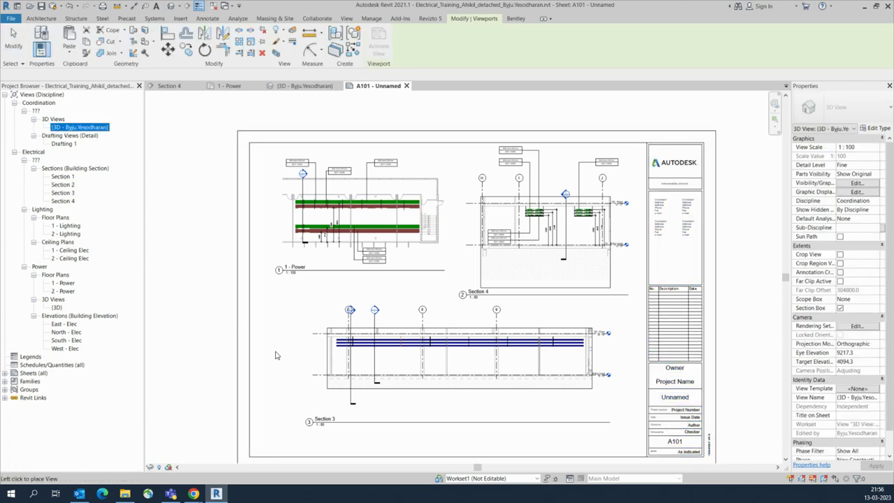
{"action": "left_click", "coordinate": [322, 368]}
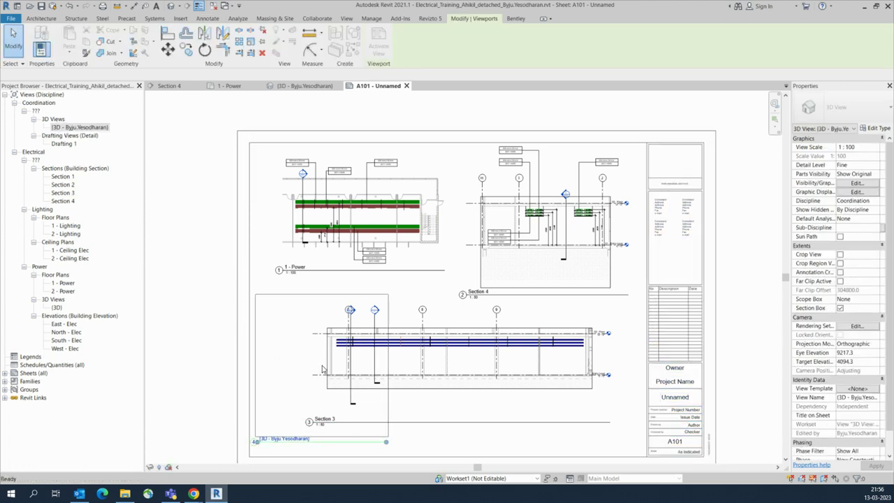
- Shift the Section 3 viewport right and slightly down the sheet, clear of the 3D model image
{"action": "left_click", "coordinate": [467, 383]}
{"action": "key", "text": "Right"}
{"action": "key", "text": "Right"}
{"action": "key", "text": "Right"}
{"action": "key", "text": "Right"}
{"action": "key", "text": "Right"}
{"action": "key", "text": "Right"}
{"action": "key", "text": "Right"}
{"action": "key", "text": "Right"}
{"action": "key", "text": "Right"}
{"action": "key", "text": "Right"}
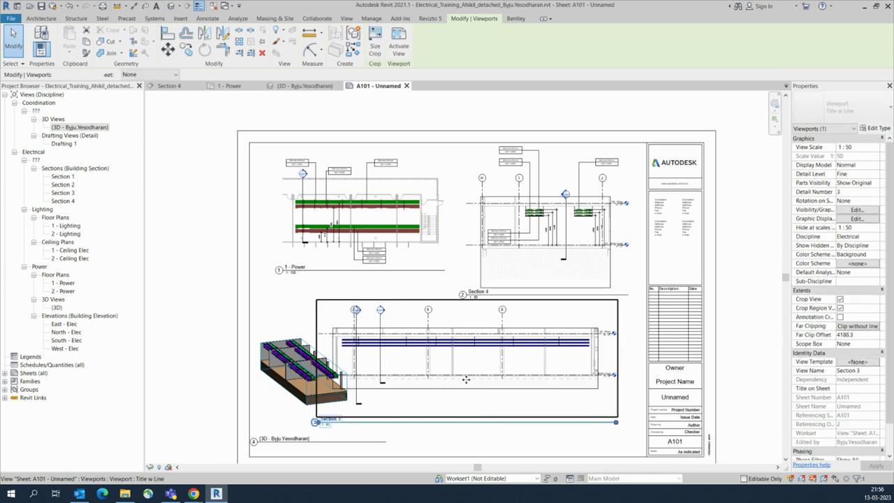
{"action": "key", "text": "Right"}
{"action": "key", "text": "Down"}
{"action": "key", "text": "Down"}
{"action": "key", "text": "Down"}
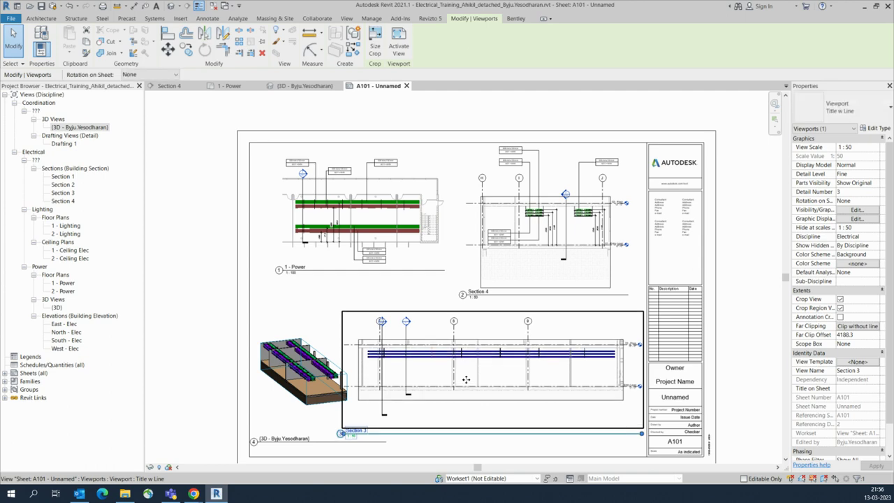
{"action": "scroll", "coordinate": [432, 377], "scroll_direction": "up", "scroll_amount": 1}
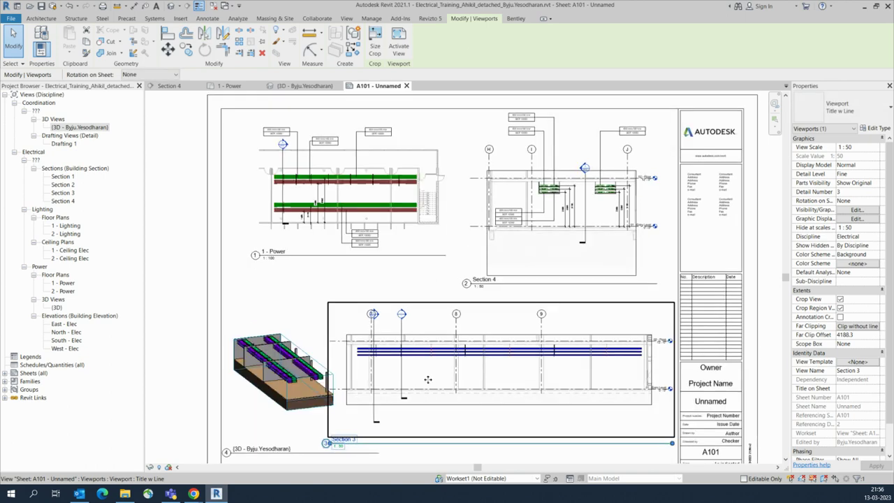
{"action": "left_click", "coordinate": [285, 407]}
{"action": "left_click", "coordinate": [285, 397]}
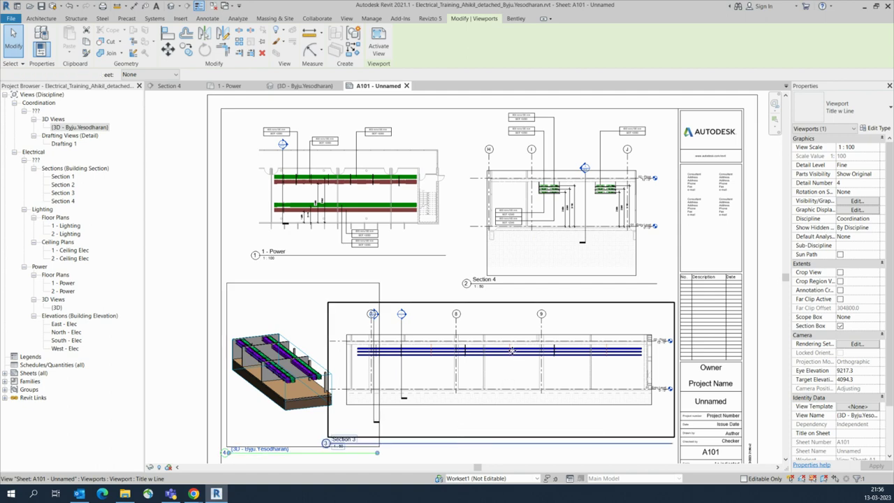
- Activate the Section 3 viewport and tag the top cable tray between grids 8 and 9, with the tag above the building and an elbowed leader
{"action": "scroll", "coordinate": [493, 361], "scroll_direction": "up", "scroll_amount": 4}
{"action": "scroll", "coordinate": [494, 361], "scroll_direction": "up", "scroll_amount": 1}
{"action": "left_click", "coordinate": [488, 363]}
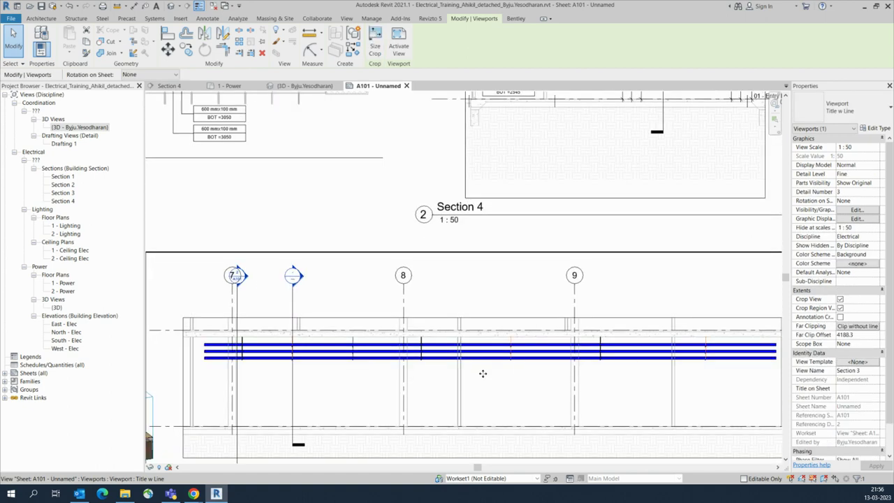
{"action": "double_click", "coordinate": [484, 378]}
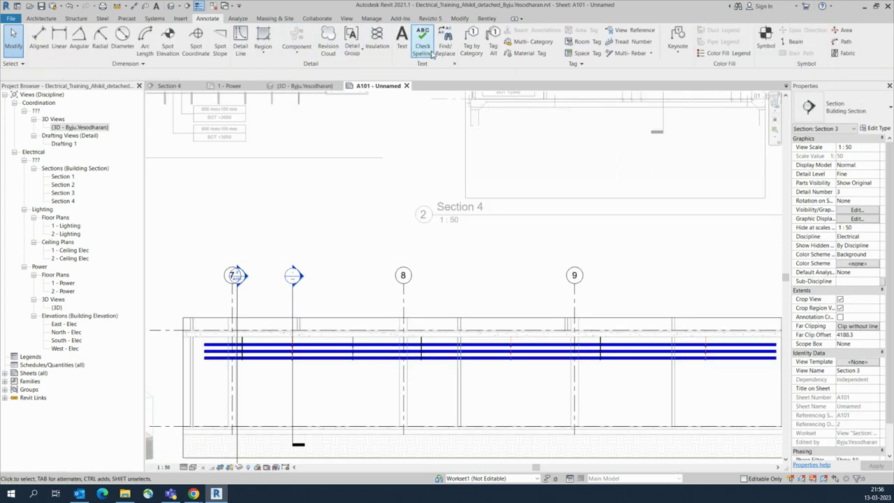
{"action": "left_click", "coordinate": [465, 46]}
{"action": "left_click", "coordinate": [479, 347]}
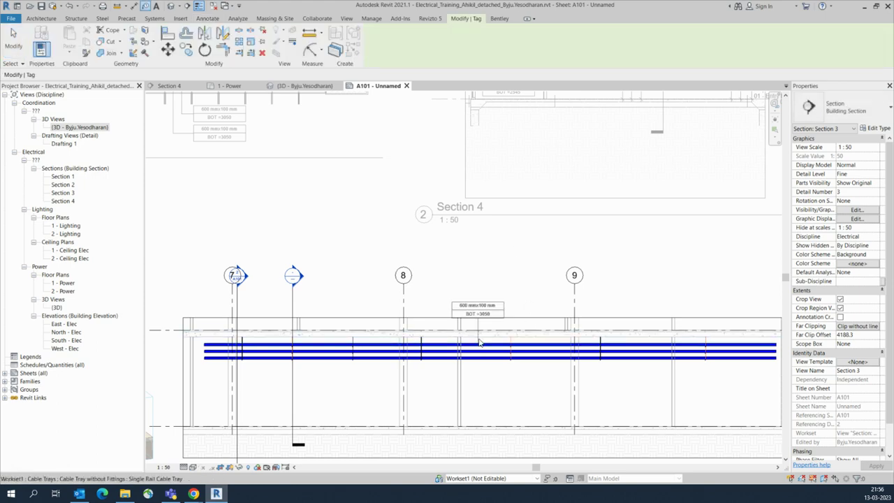
{"action": "left_click_drag", "start_coordinate": [479, 319], "coordinate": [455, 278]}
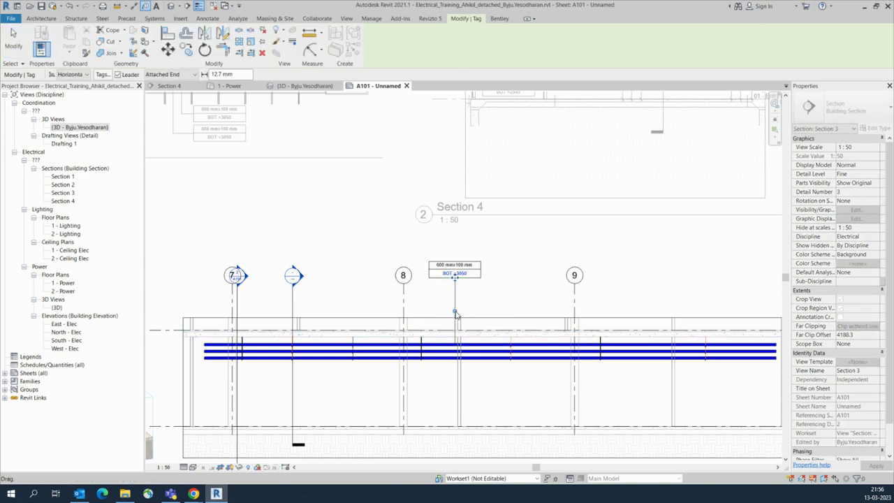
{"action": "left_click_drag", "start_coordinate": [455, 314], "coordinate": [455, 311]}
- Tag the middle cable tray in Section 3, stacking its tag above the first one with an elbowed leader
{"action": "left_click", "coordinate": [519, 328]}
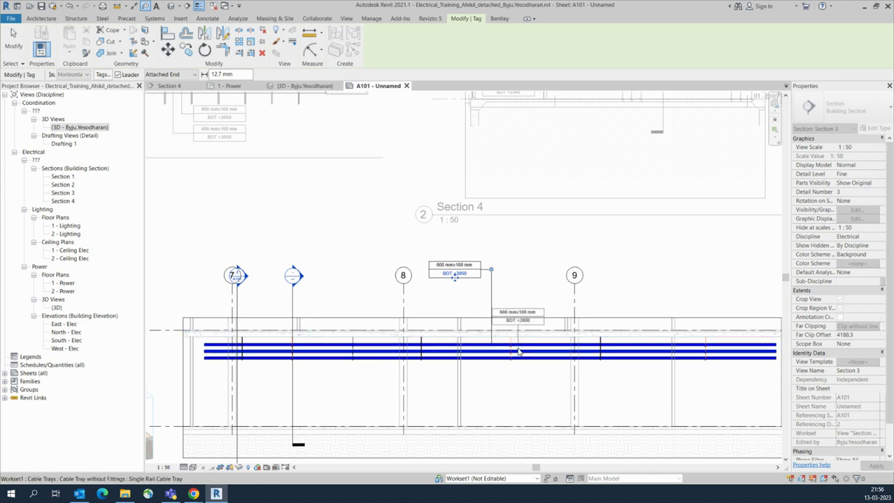
{"action": "left_click_drag", "start_coordinate": [462, 252], "coordinate": [454, 250]}
{"action": "left_click_drag", "start_coordinate": [521, 262], "coordinate": [523, 254]}
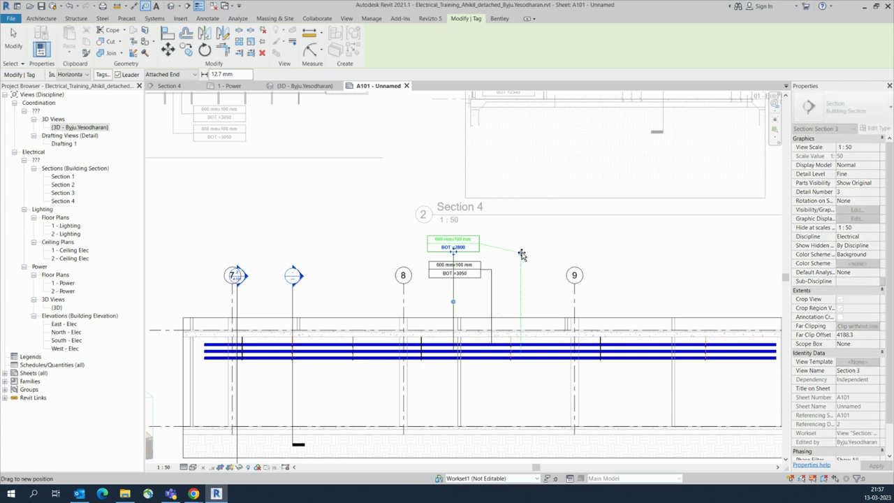
- Add an aligned dimension in Section 3 from the 01 - Entry Level line to the bottom cable tray, between grids 7 and 8
{"action": "scroll", "coordinate": [440, 310], "scroll_direction": "down", "scroll_amount": 3}
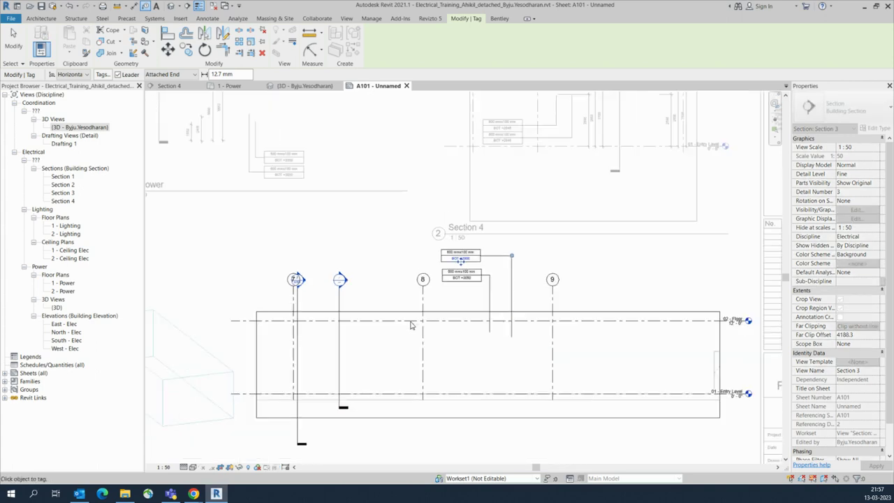
{"action": "scroll", "coordinate": [404, 368], "scroll_direction": "up", "scroll_amount": 1}
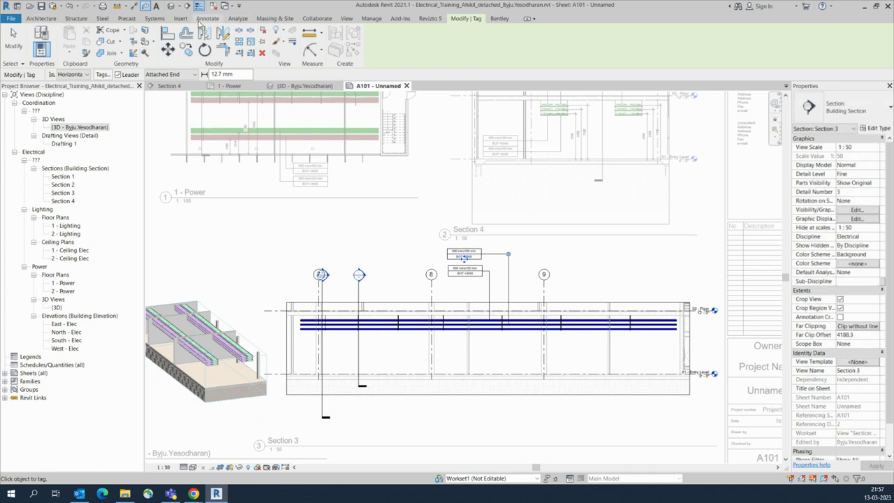
{"action": "left_click", "coordinate": [201, 20]}
{"action": "left_click", "coordinate": [40, 39]}
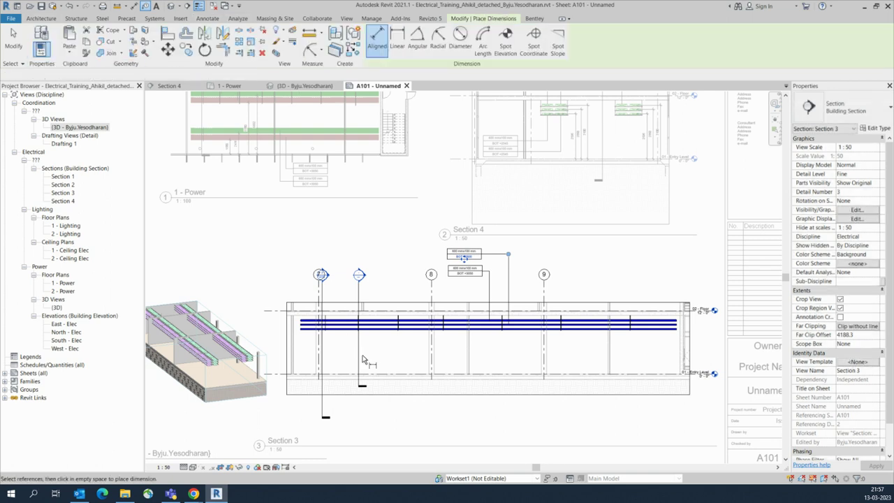
{"action": "scroll", "coordinate": [365, 361], "scroll_direction": "up", "scroll_amount": 1}
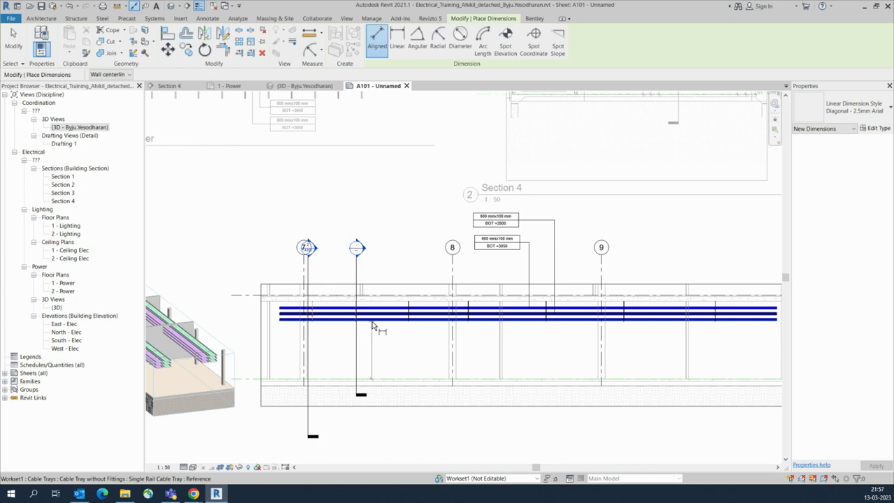
{"action": "scroll", "coordinate": [390, 378], "scroll_direction": "up", "scroll_amount": 1}
- Add aligned dimensions from the 01 - Entry Level line to the middle and top cable trays, beside the bottom tray's dimension
{"action": "left_click", "coordinate": [387, 379]}
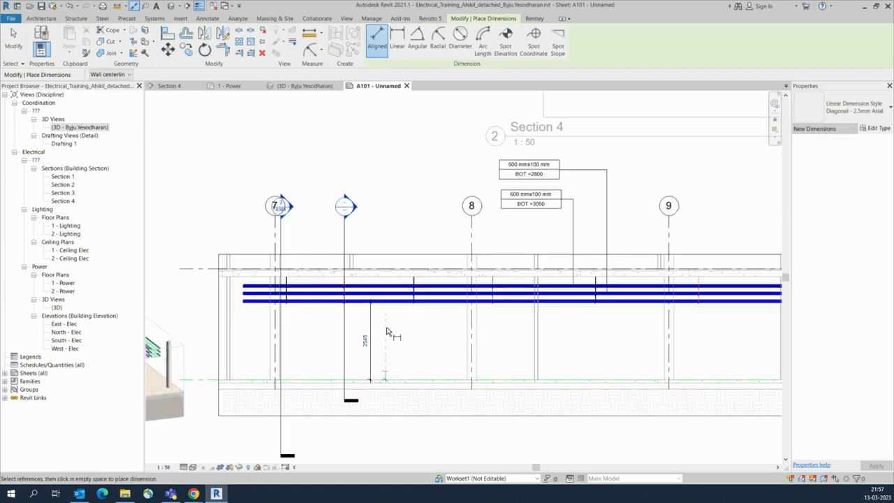
{"action": "scroll", "coordinate": [387, 298], "scroll_direction": "up", "scroll_amount": 1}
{"action": "left_click", "coordinate": [387, 296]}
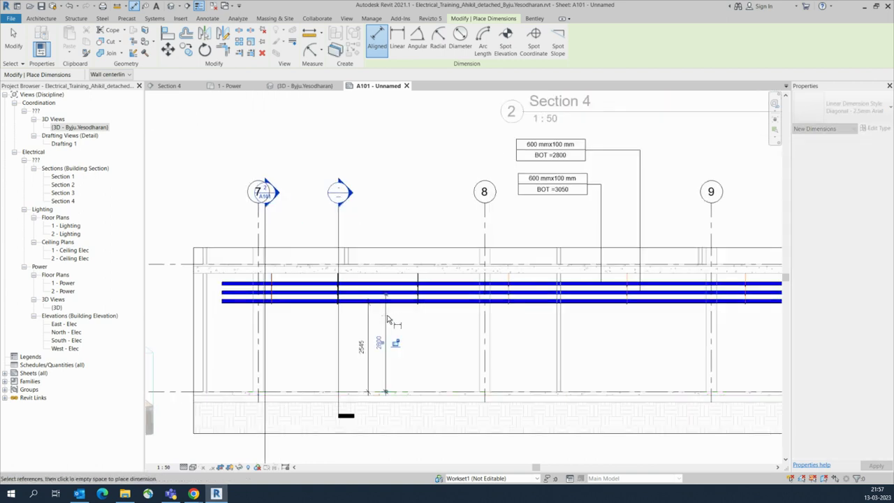
{"action": "left_click", "coordinate": [398, 391]}
{"action": "left_click", "coordinate": [397, 286]}
{"action": "left_click", "coordinate": [404, 327]}
{"action": "scroll", "coordinate": [440, 365], "scroll_direction": "down", "scroll_amount": 2}
{"action": "scroll", "coordinate": [453, 368], "scroll_direction": "down", "scroll_amount": 1}
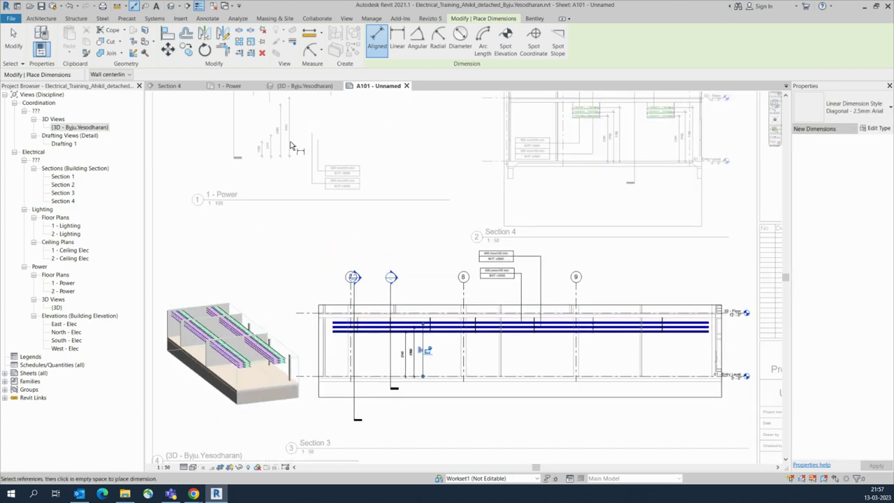
- Tile the open 1 - Power, sheet A101, 3D and Section 4 views, with the 3D model rotated to show its column side
{"action": "left_click", "coordinate": [294, 86]}
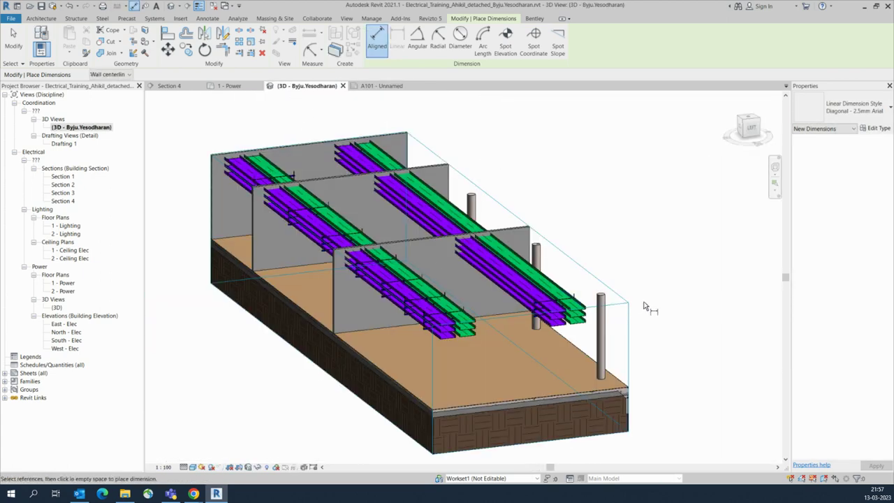
{"action": "middle_click_drag", "start_coordinate": [650, 311], "coordinate": [547, 289], "text": "shift"}
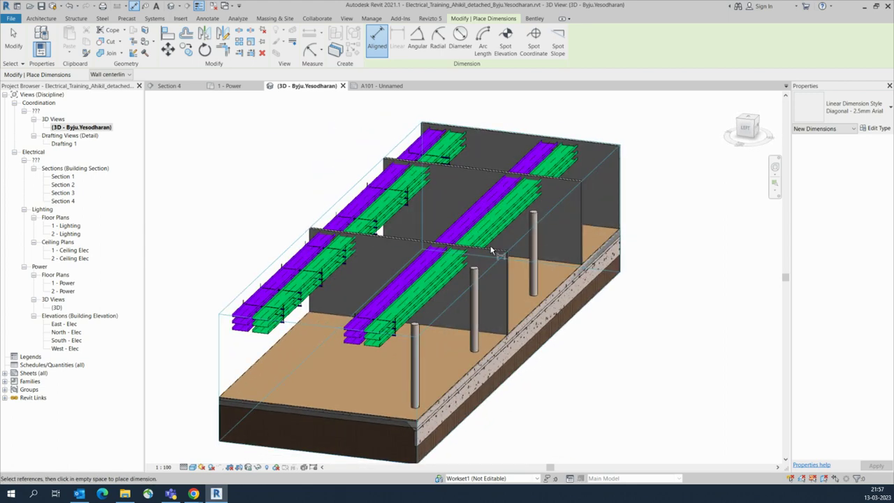
{"action": "left_click", "coordinate": [227, 86]}
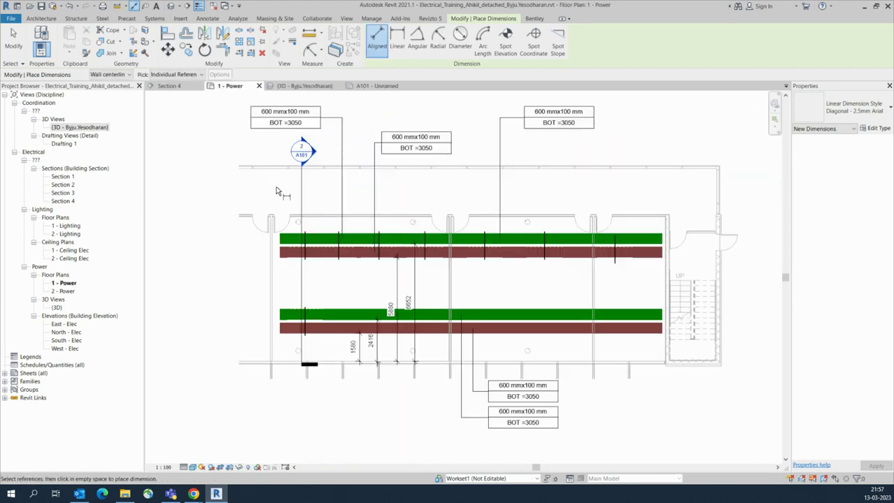
{"action": "key", "text": "w"}
{"action": "key", "text": "t"}
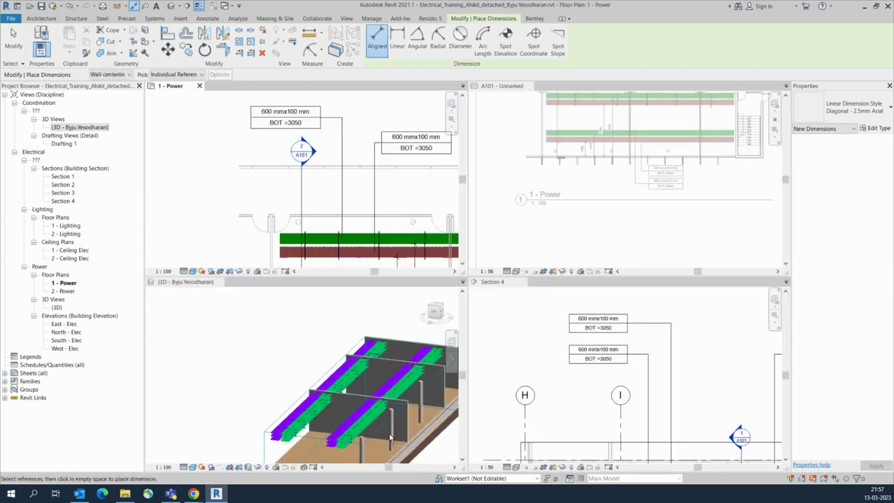
{"action": "scroll", "coordinate": [315, 184], "scroll_direction": "down", "scroll_amount": 3}
{"action": "middle_click_drag", "start_coordinate": [446, 248], "coordinate": [363, 221]}
{"action": "scroll", "coordinate": [364, 218], "scroll_direction": "up", "scroll_amount": 2}
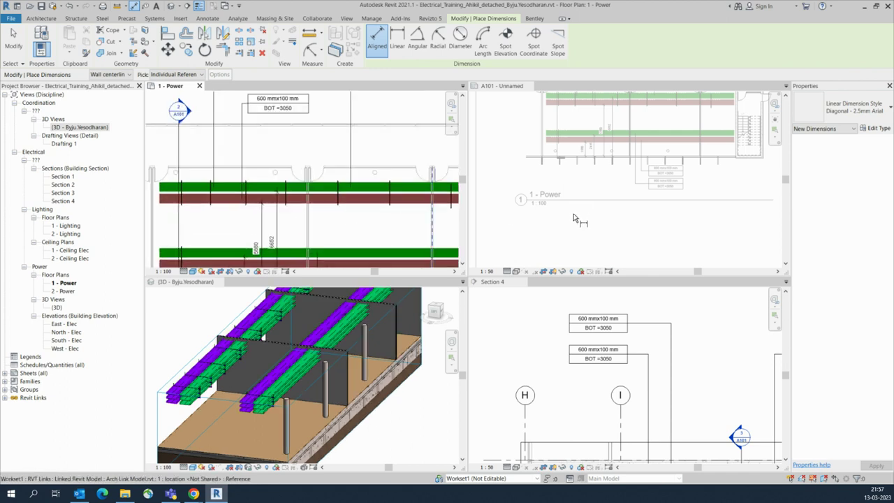
- End dimensioning, deactivate the Section 3 viewport and fit the whole A101 sheet within its tile
{"action": "scroll", "coordinate": [579, 209], "scroll_direction": "down", "scroll_amount": 5}
{"action": "left_click", "coordinate": [527, 212]}
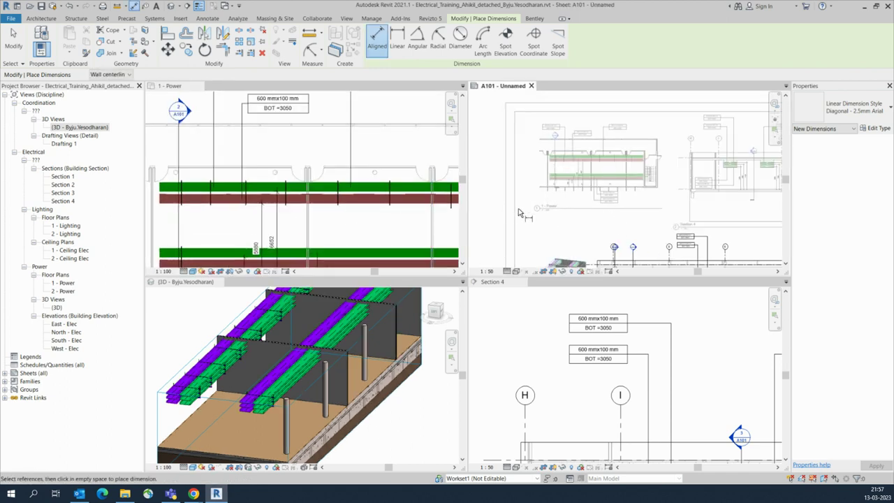
{"action": "key", "text": "Escape"}
{"action": "key", "text": "Escape"}
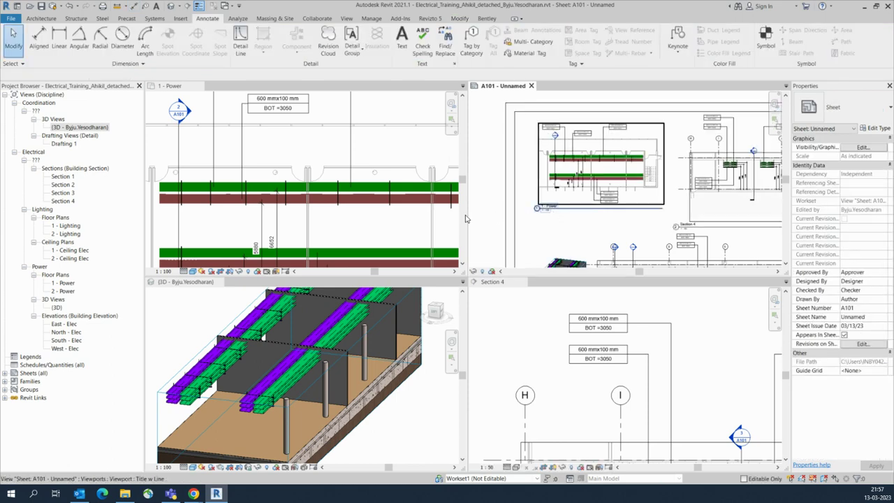
{"action": "scroll", "coordinate": [537, 210], "scroll_direction": "down", "scroll_amount": 2}
{"action": "middle_click", "coordinate": [554, 201]}
{"action": "middle_click", "coordinate": [554, 201]}
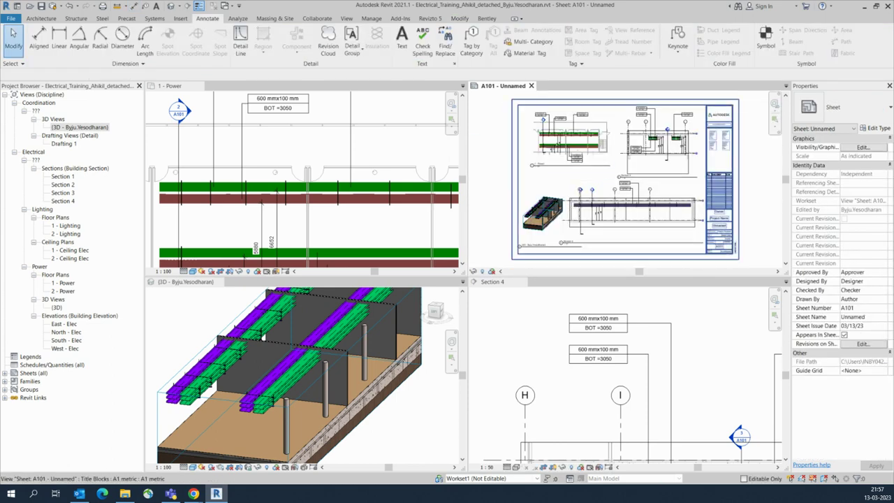